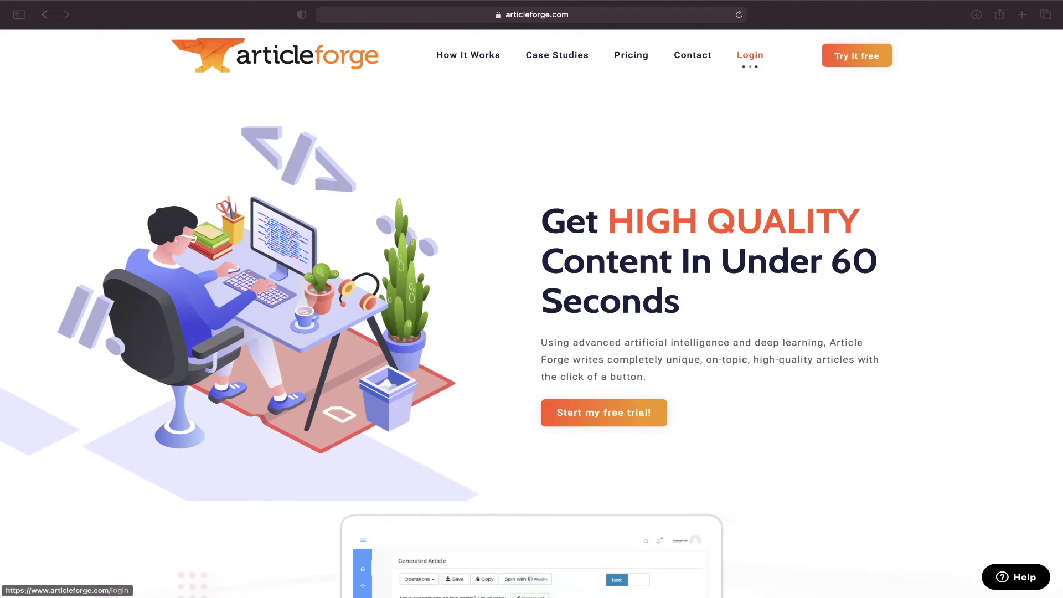
Step: Open the Article Forge pricing page to view the free-trial plans
{"action": "left_click", "coordinate": [750, 55]}
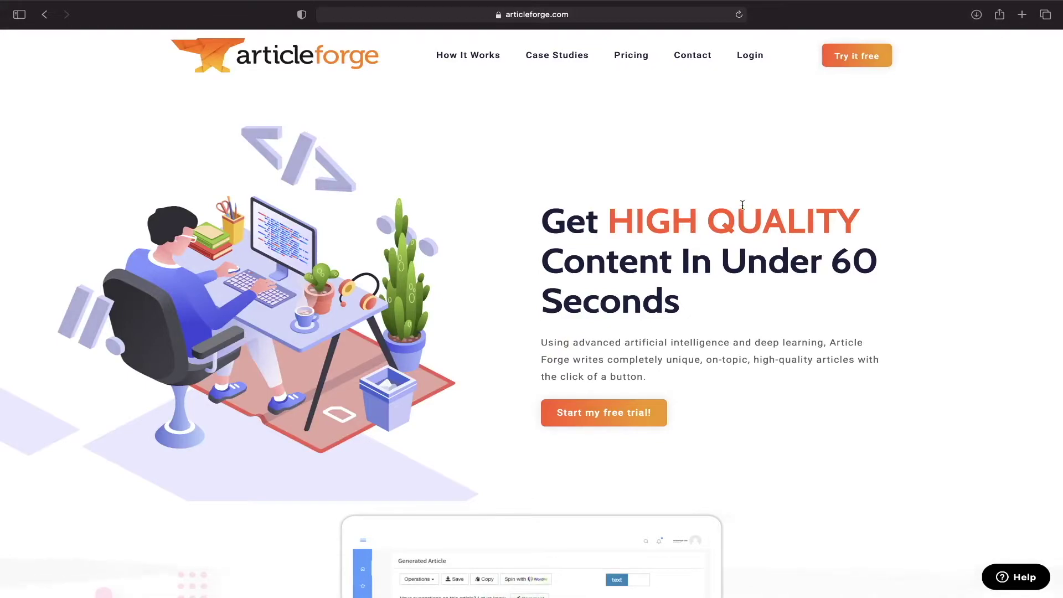
{"action": "left_click", "coordinate": [846, 53]}
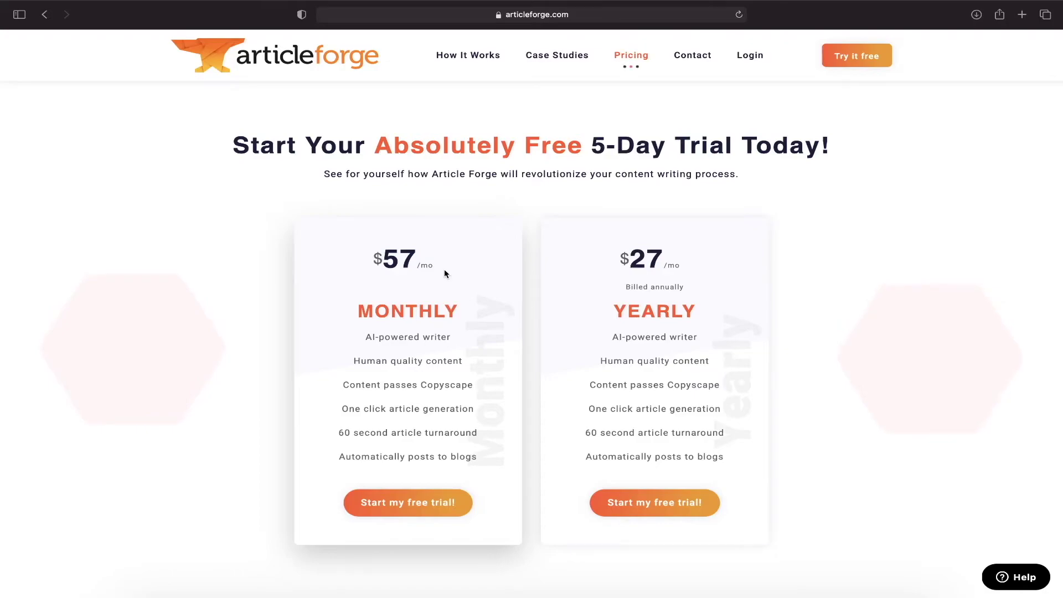
Step: Search the web for "hire article writers" in a new browser tab
{"action": "key", "text": "super+t"}
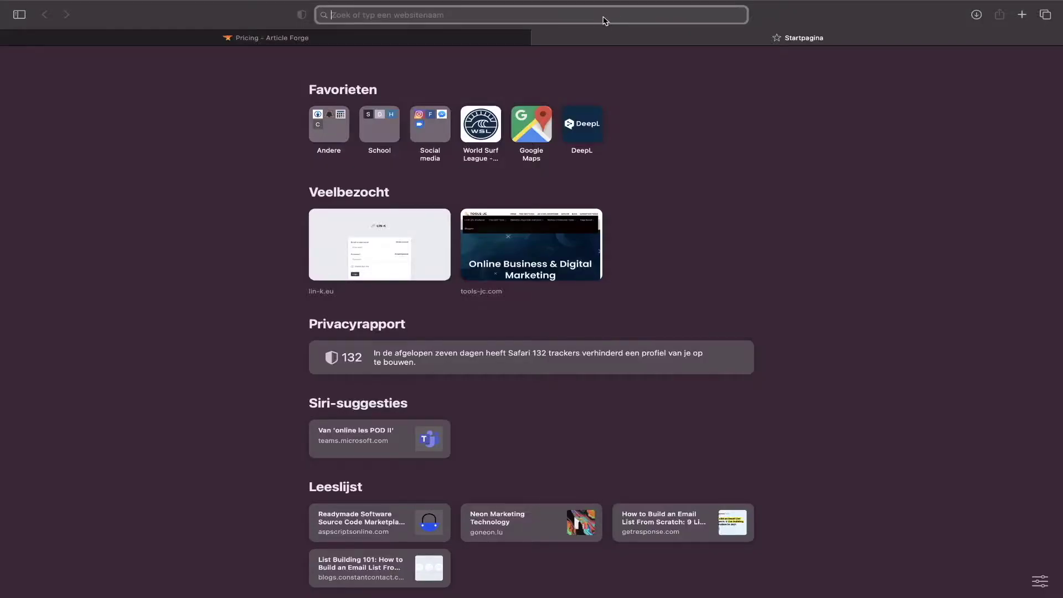
{"action": "type", "text": "hire "}
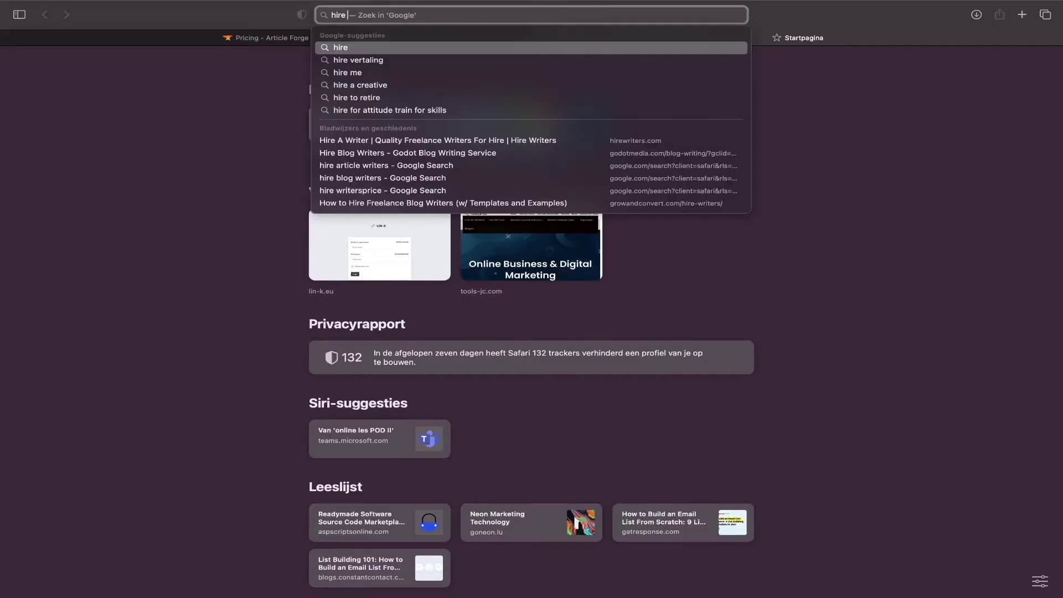
{"action": "type", "text": "article writers"}
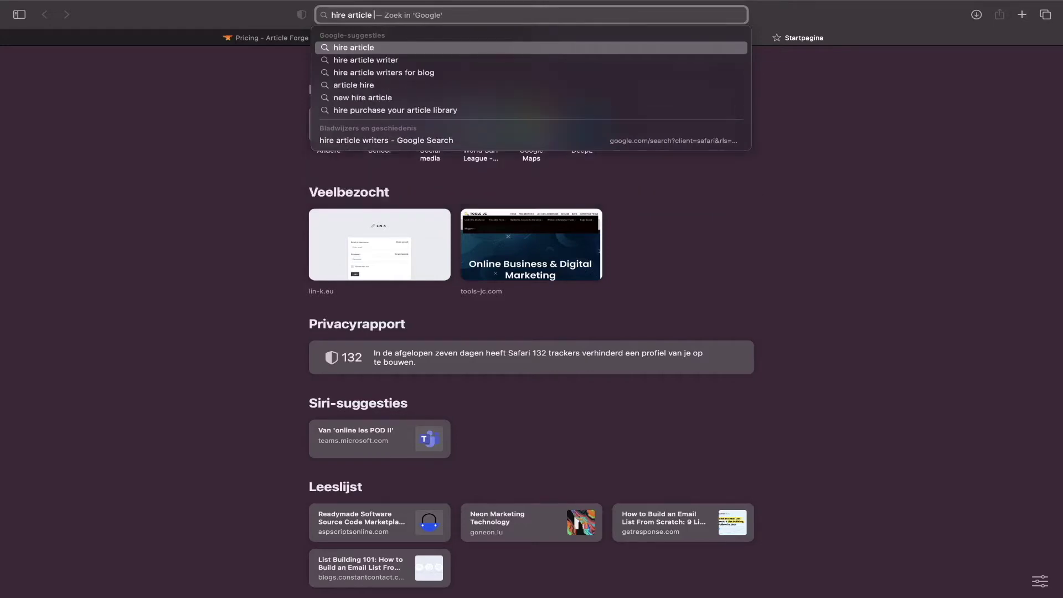
{"action": "key", "text": "Return"}
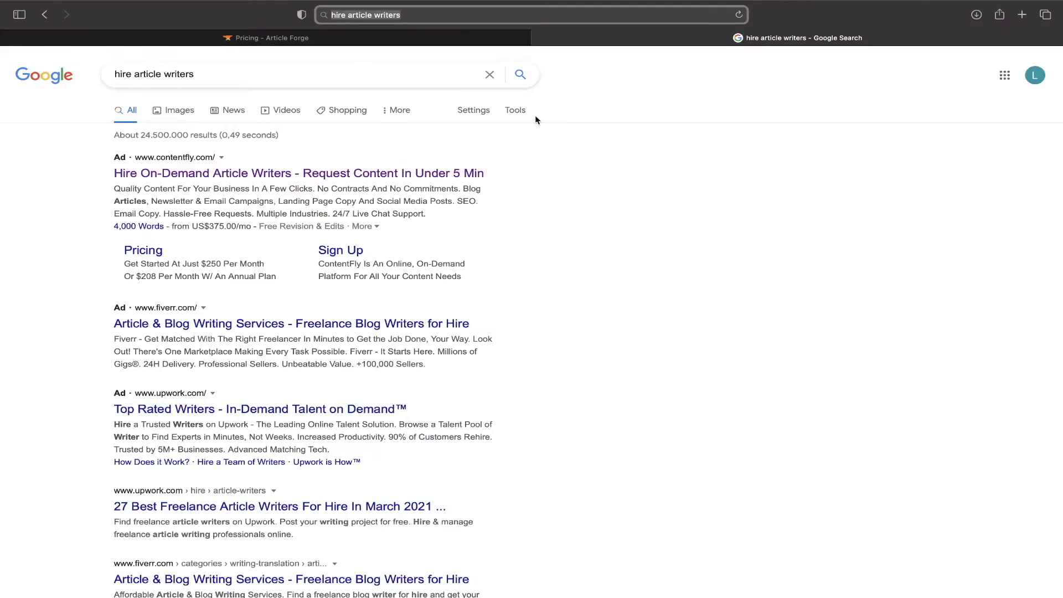
Step: Open the ContentFly ad result and view its pricing for 4000 words with monthly billing
{"action": "left_click", "coordinate": [402, 175]}
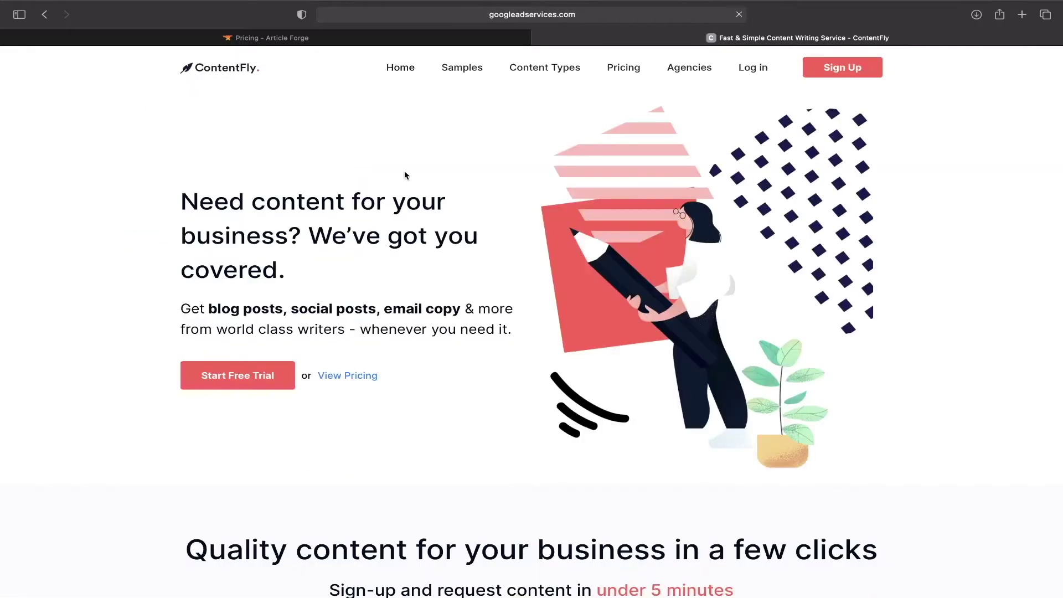
{"action": "left_click", "coordinate": [623, 67]}
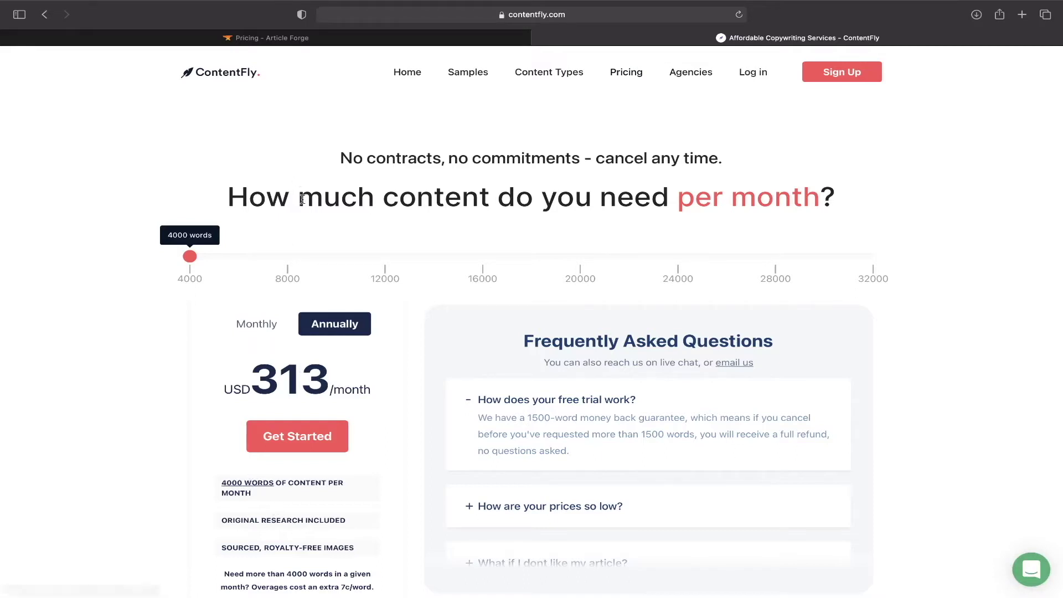
{"action": "left_click", "coordinate": [278, 329]}
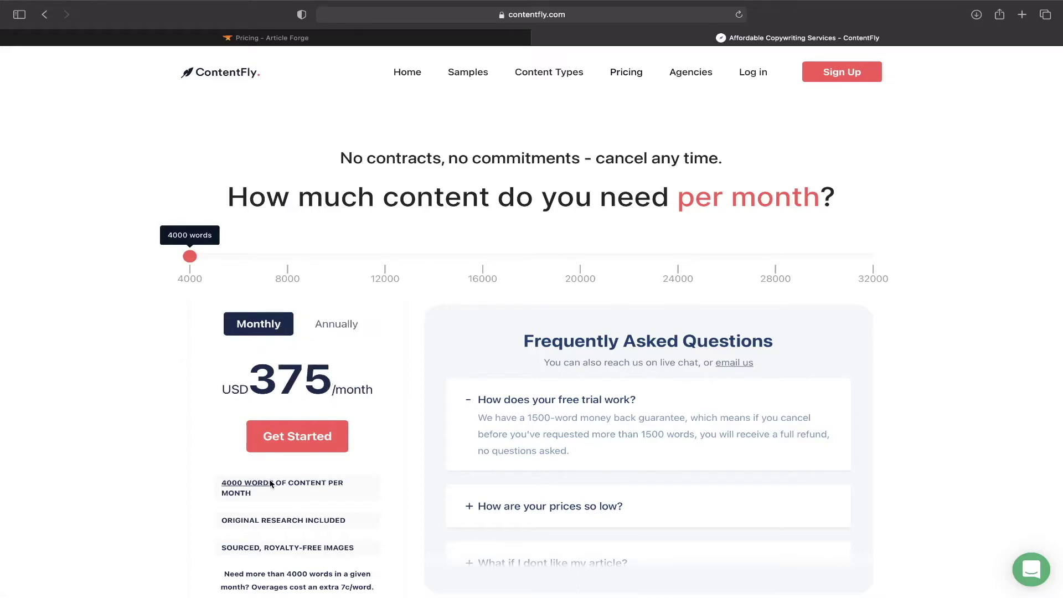
Step: Return to the Article Forge site and log in with the saved e-mail and password
{"action": "left_click", "coordinate": [420, 39]}
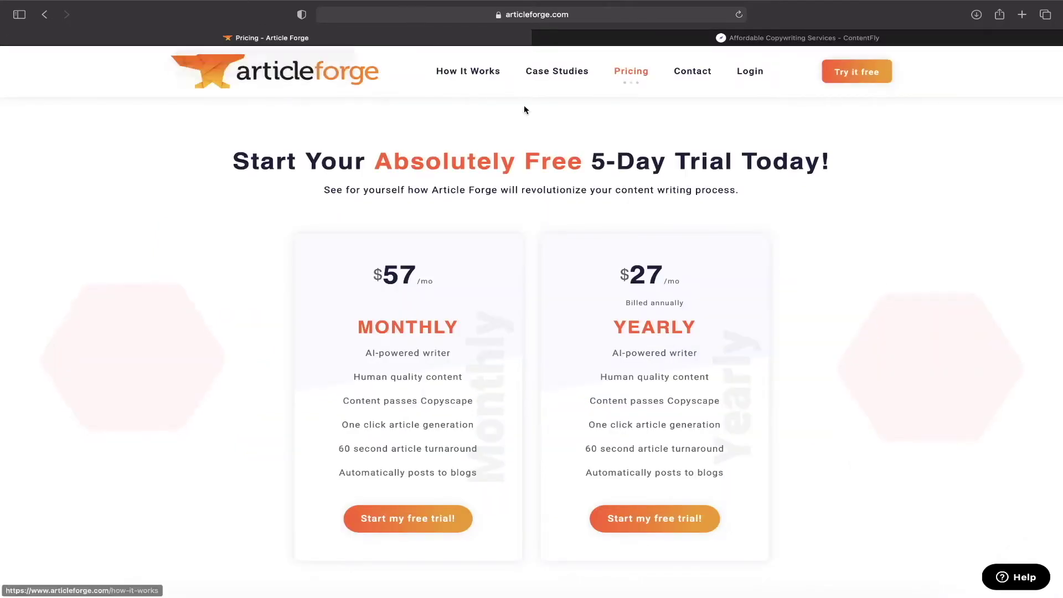
{"action": "left_click", "coordinate": [747, 80]}
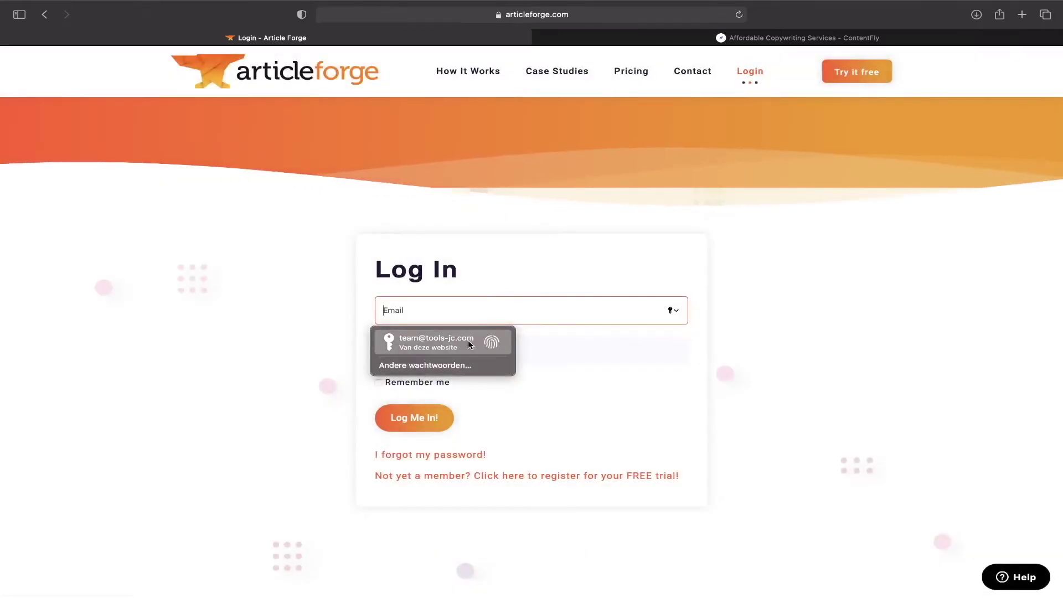
{"action": "left_click", "coordinate": [469, 344]}
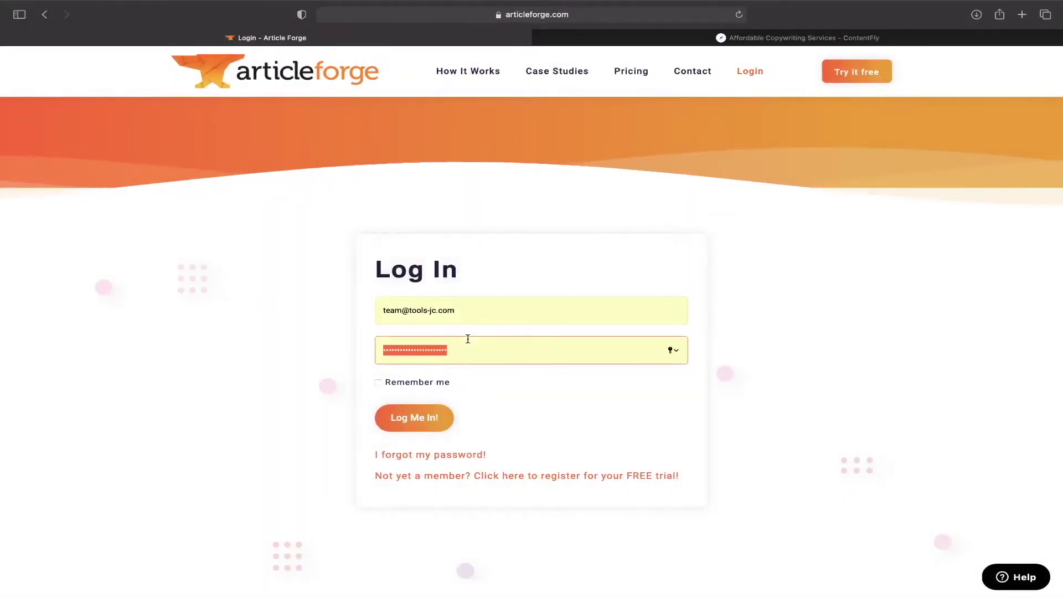
{"action": "left_click", "coordinate": [428, 419]}
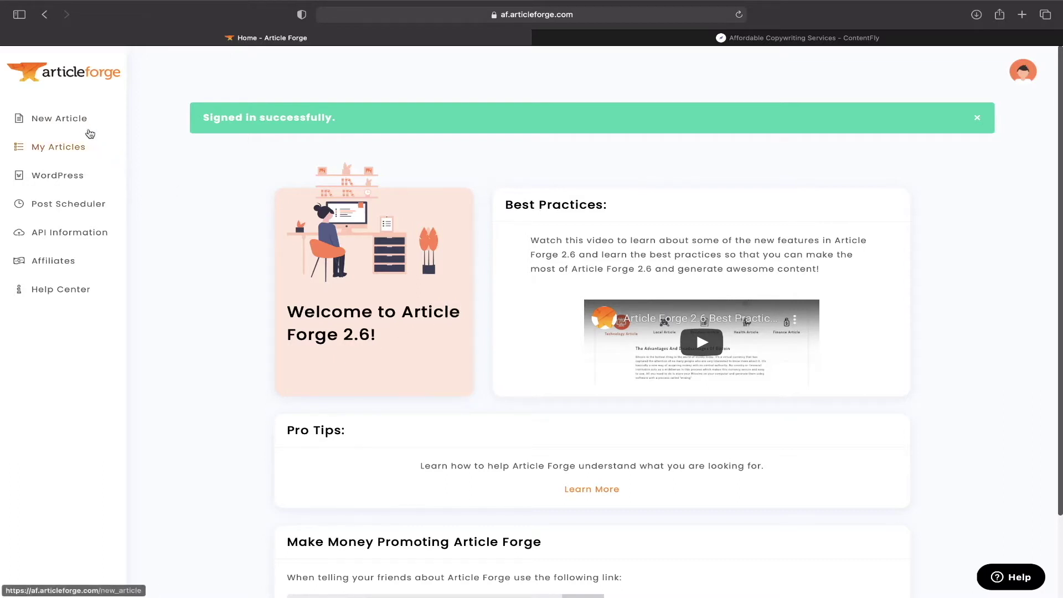
Step: Open the existing "how to start an online business" article from the article list and read its generated text and image
{"action": "left_click", "coordinate": [85, 128]}
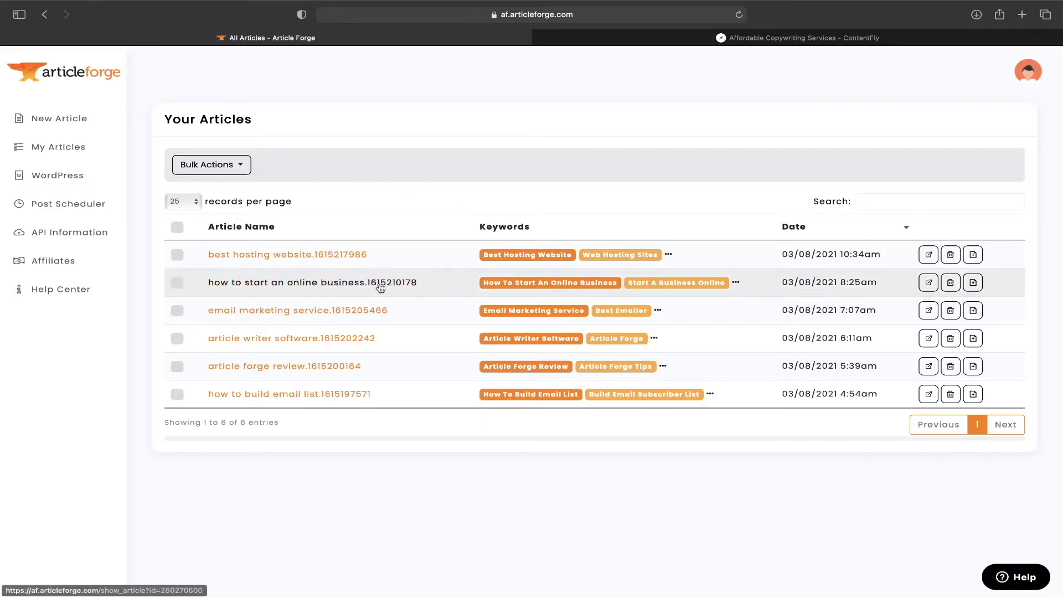
{"action": "left_click", "coordinate": [285, 284]}
{"action": "scroll", "coordinate": [351, 408], "scroll_direction": "down", "scroll_amount": 2}
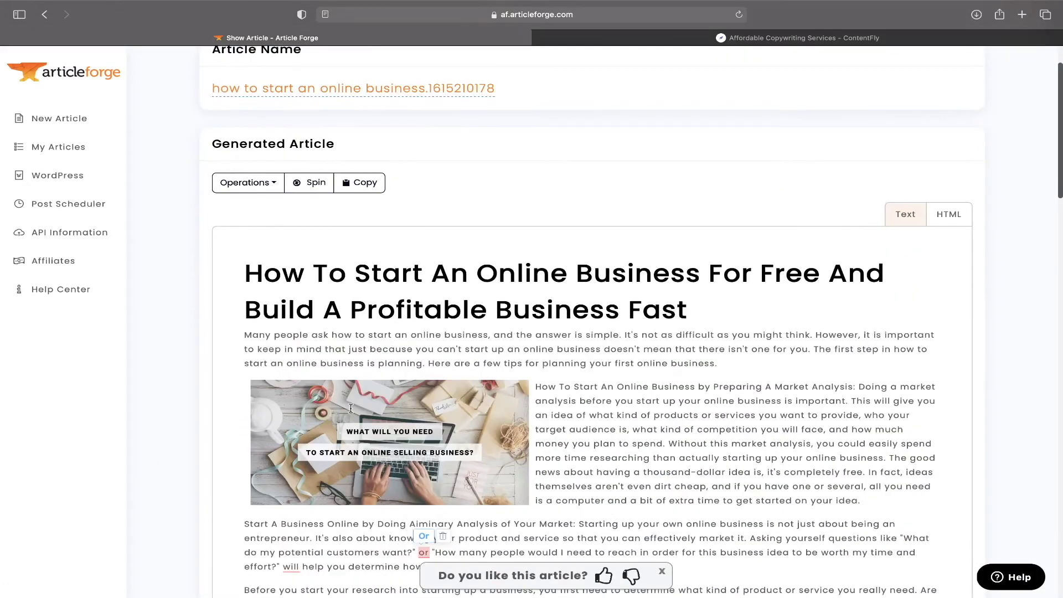
{"action": "scroll", "coordinate": [350, 408], "scroll_direction": "down", "scroll_amount": 5}
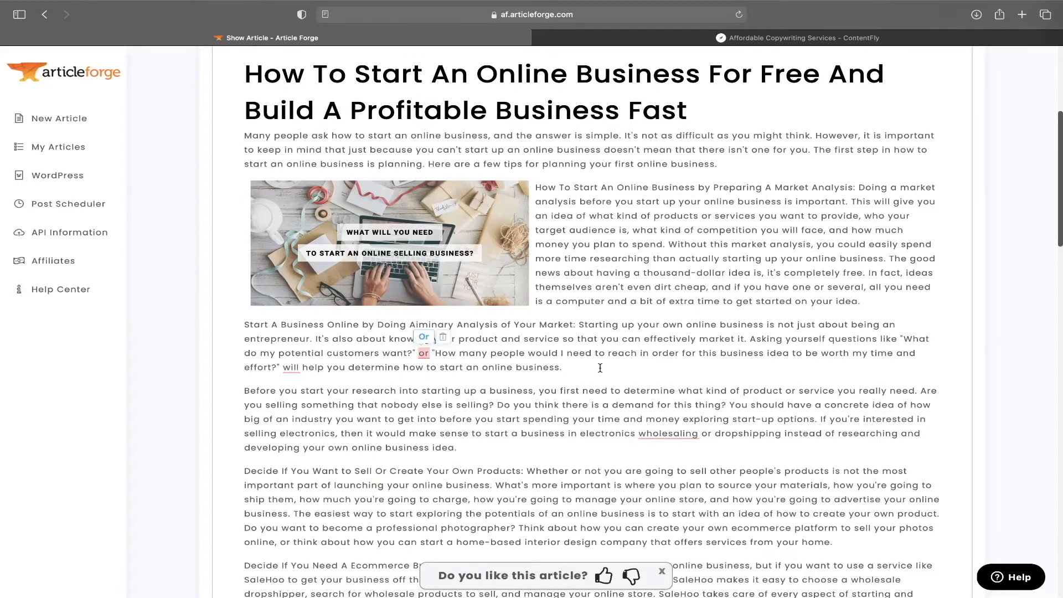
{"action": "scroll", "coordinate": [600, 368], "scroll_direction": "up", "scroll_amount": 1}
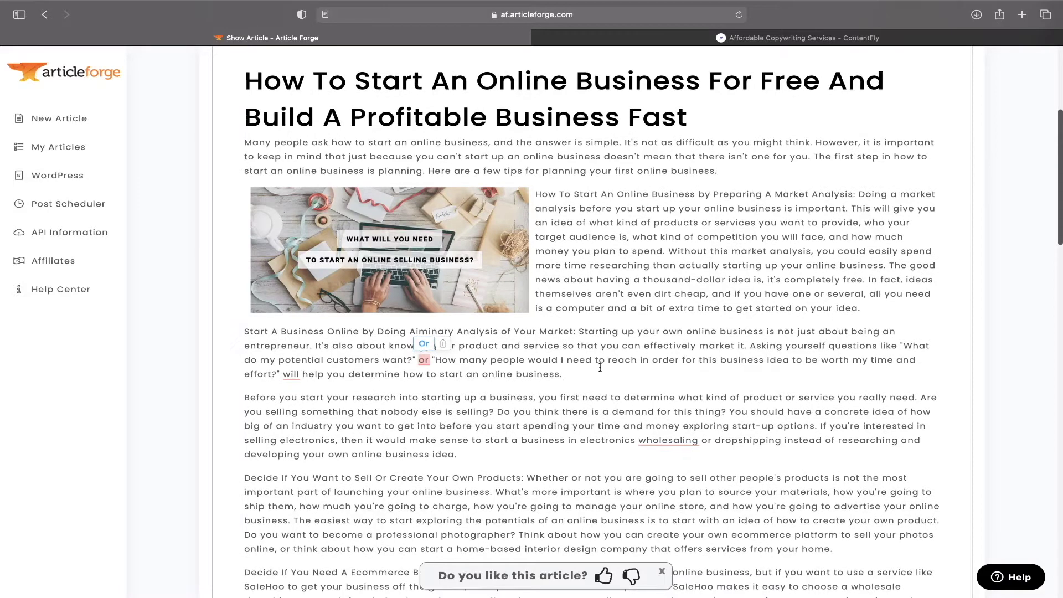
{"action": "scroll", "coordinate": [604, 361], "scroll_direction": "up", "scroll_amount": 2}
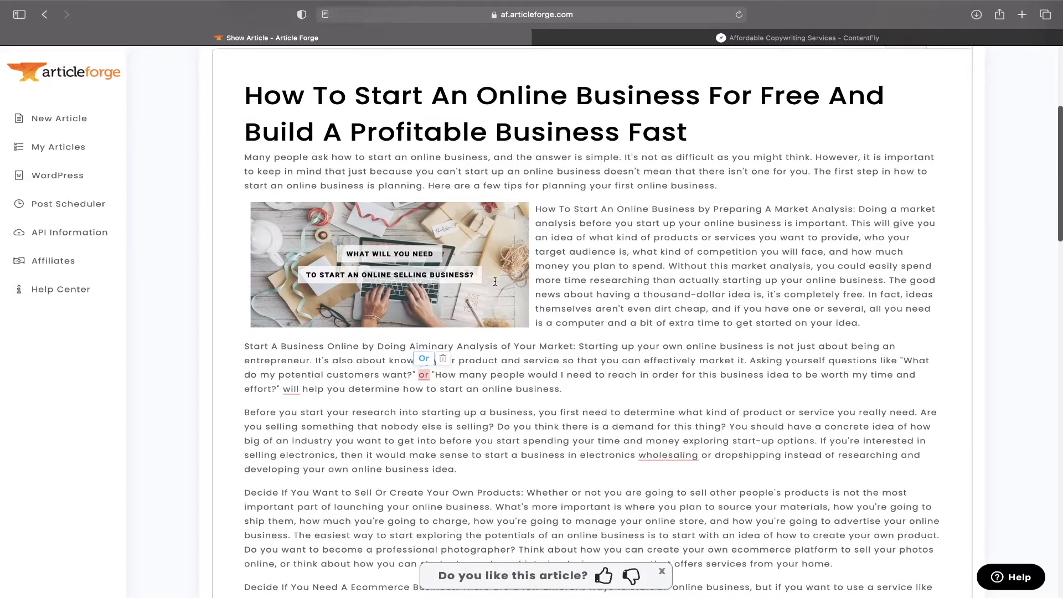
{"action": "left_click", "coordinate": [479, 266]}
{"action": "left_click", "coordinate": [653, 264]}
{"action": "scroll", "coordinate": [752, 356], "scroll_direction": "down", "scroll_amount": 1}
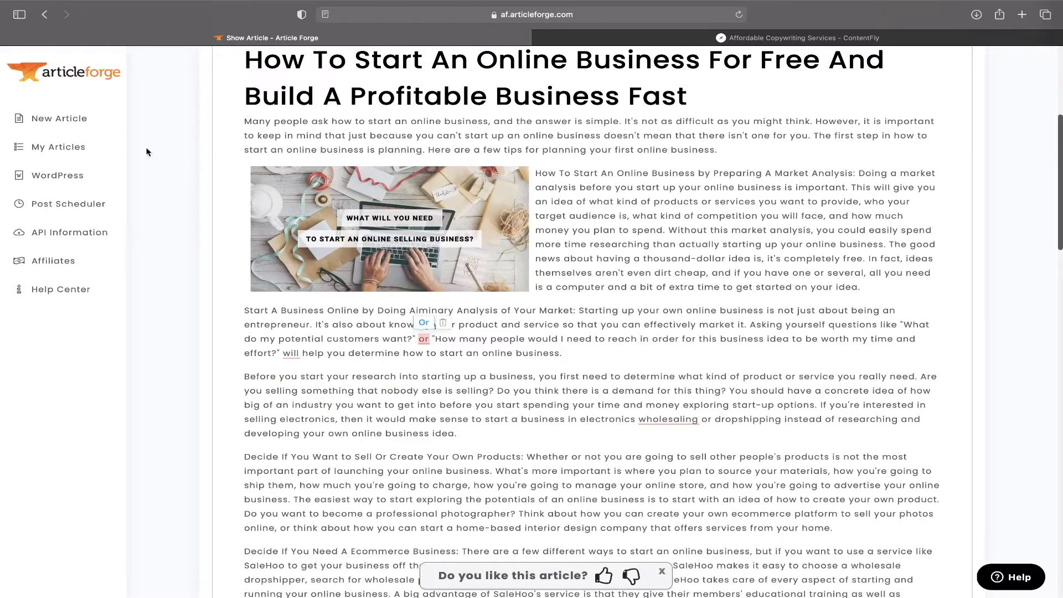
Step: Return to the article list, then switch to Chrome and search Google for "How To Start An Online Business"
{"action": "left_click", "coordinate": [87, 151]}
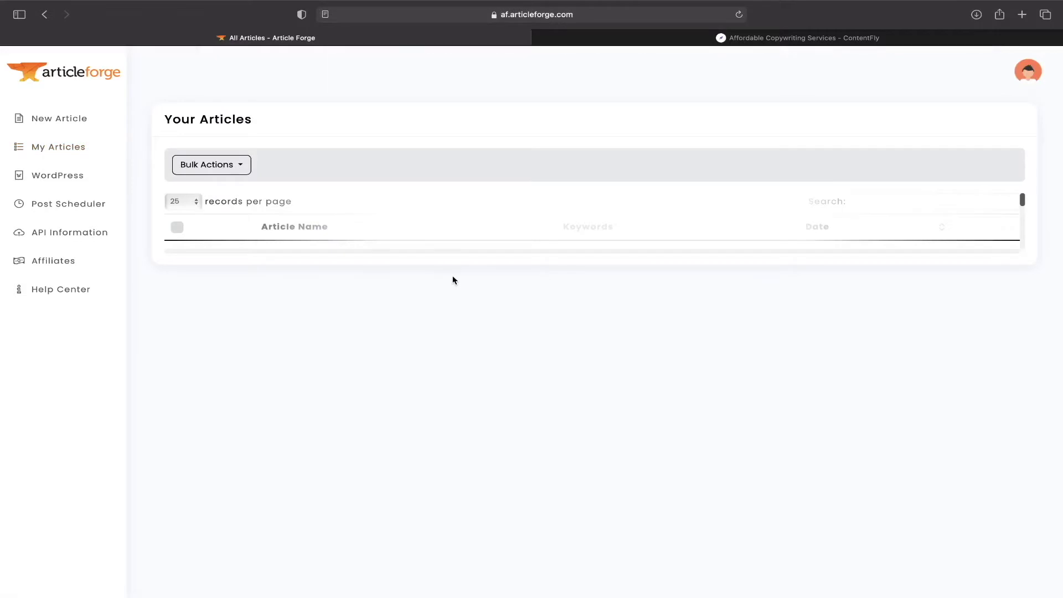
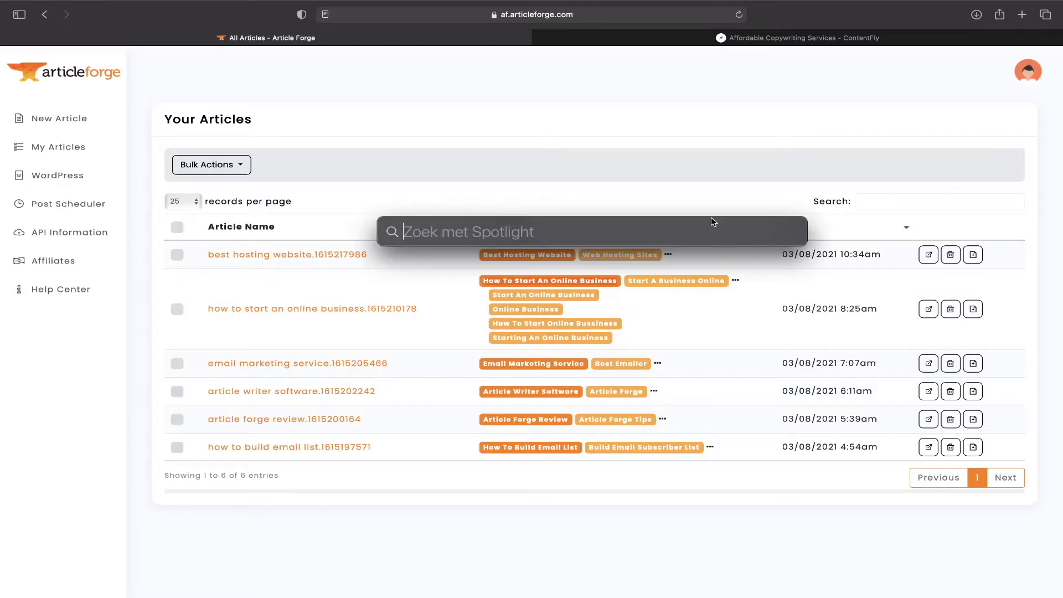
{"action": "key", "text": "Return"}
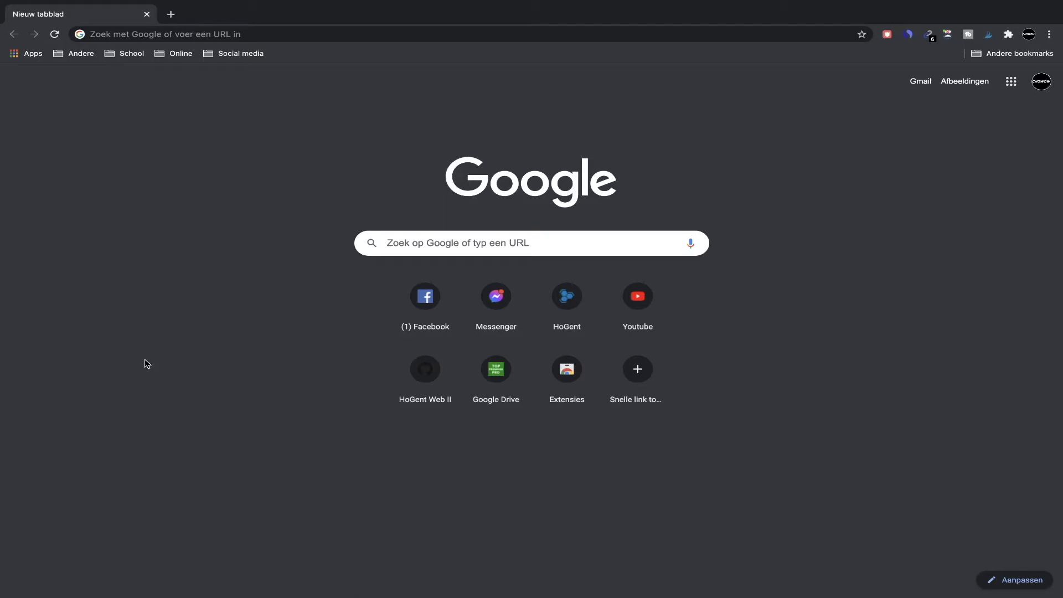
{"action": "left_click", "coordinate": [463, 247]}
{"action": "type", "text": "How To Start An Online Business"}
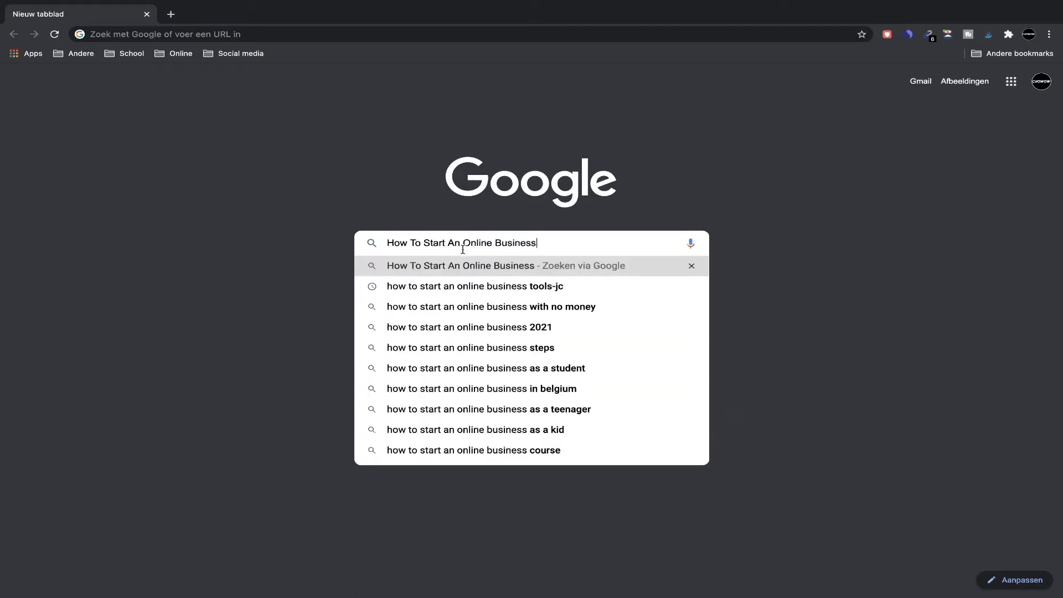
{"action": "key", "text": "Return"}
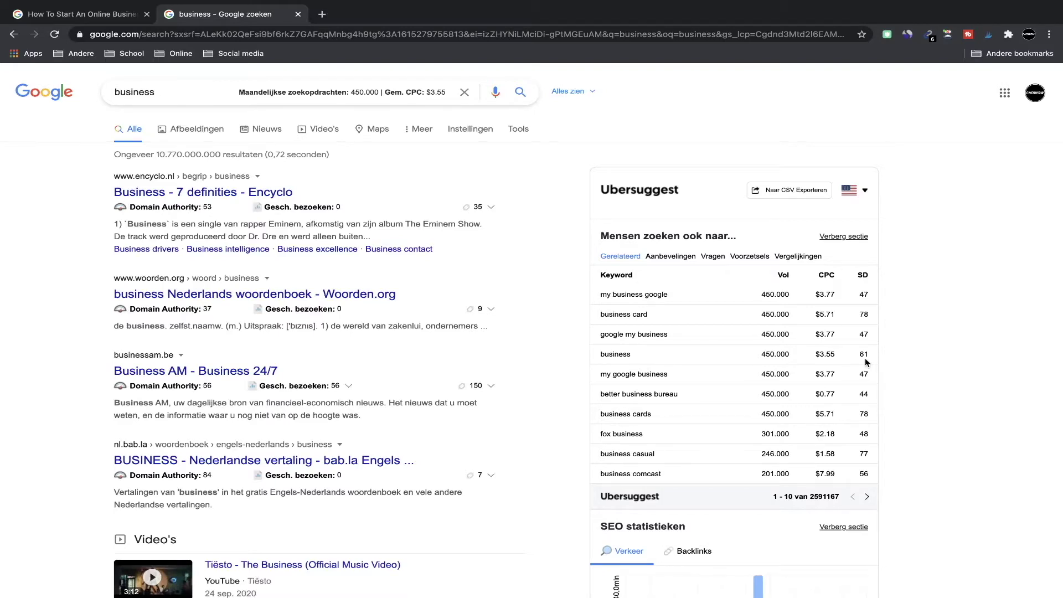
Step: Close the "business" search and examine the ranking keywords of the "5 Online Businesses You Can Start With No Money" result
{"action": "key", "text": "ctrl+w"}
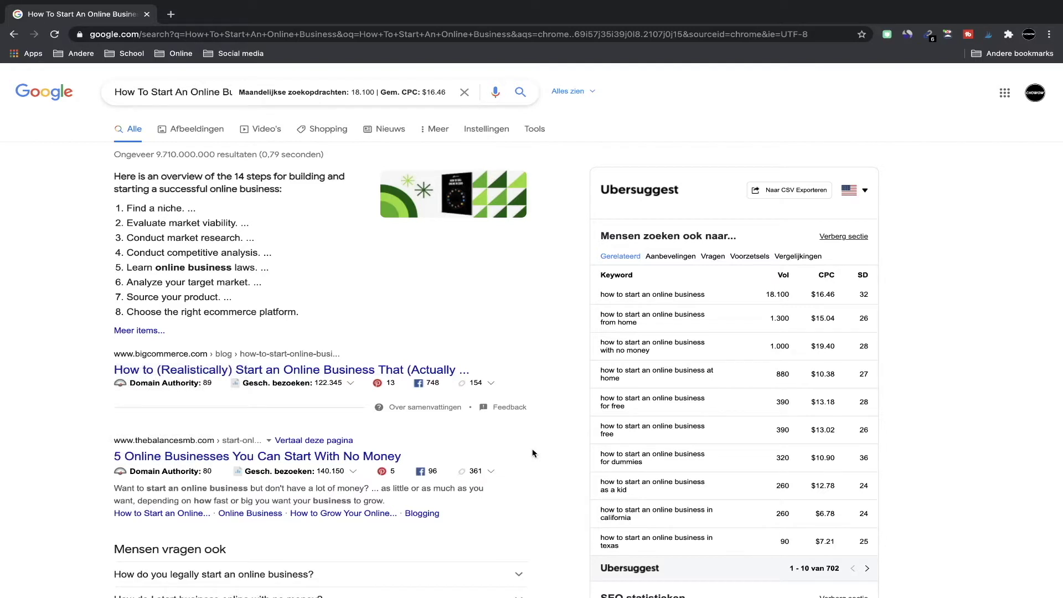
{"action": "left_click", "coordinate": [353, 471]}
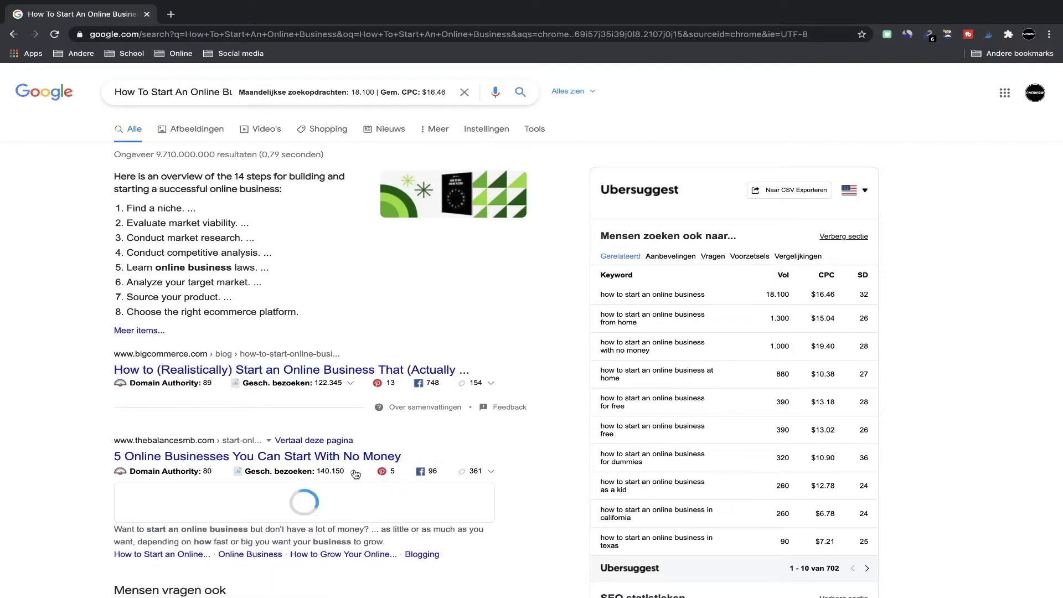
{"action": "scroll", "coordinate": [356, 475], "scroll_direction": "down", "scroll_amount": 1}
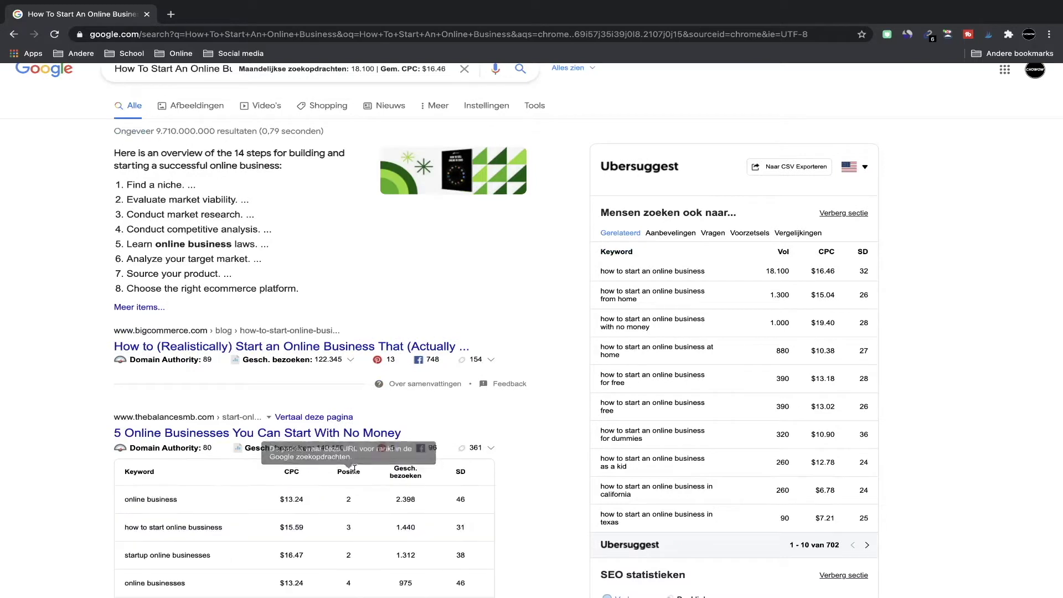
{"action": "scroll", "coordinate": [354, 469], "scroll_direction": "down", "scroll_amount": 2}
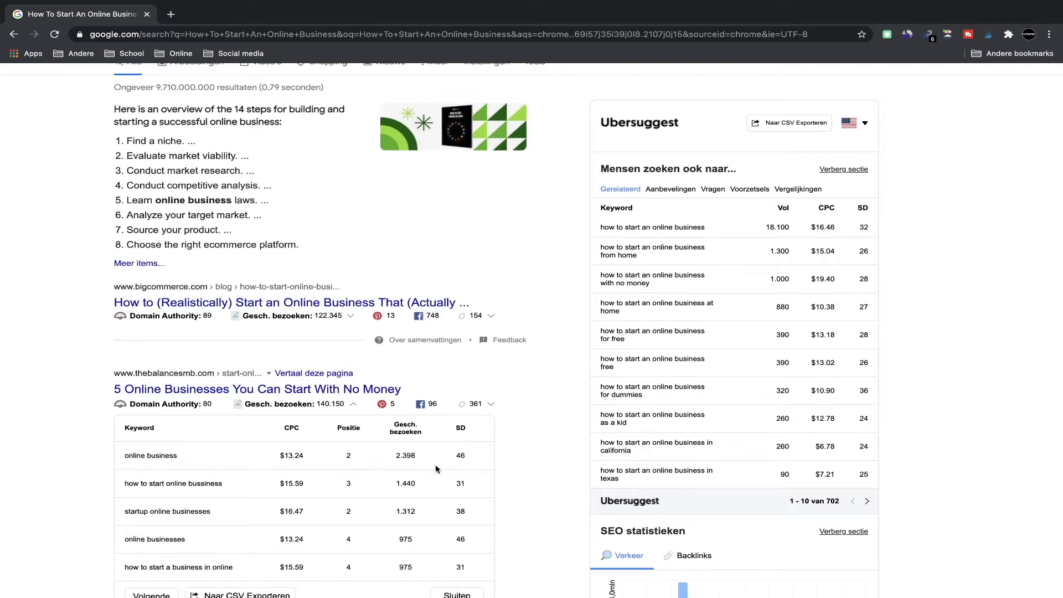
{"action": "left_click_drag", "start_coordinate": [224, 483], "coordinate": [118, 483]}
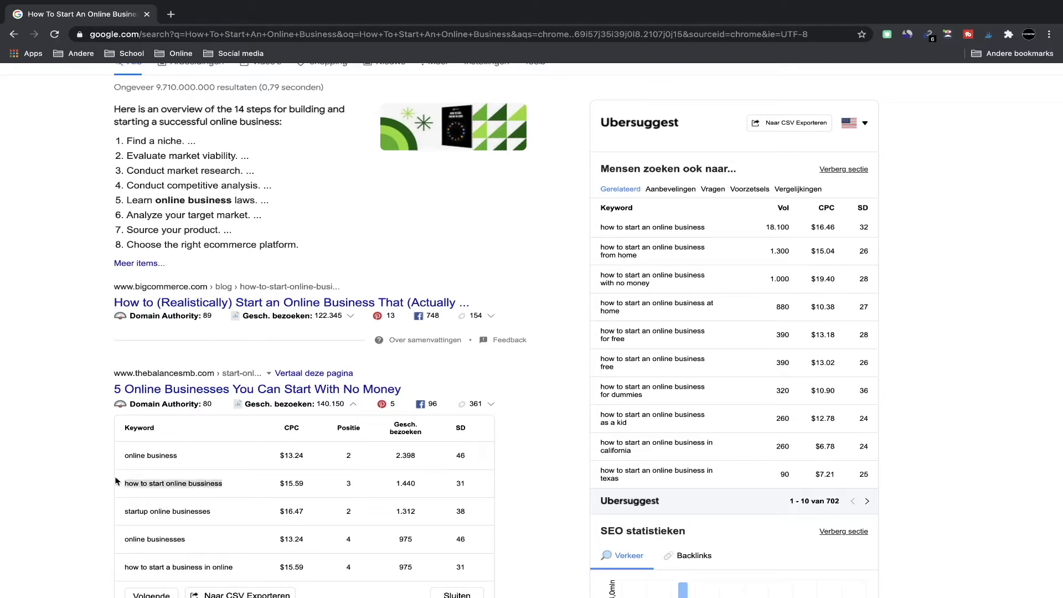
{"action": "left_click", "coordinate": [388, 486]}
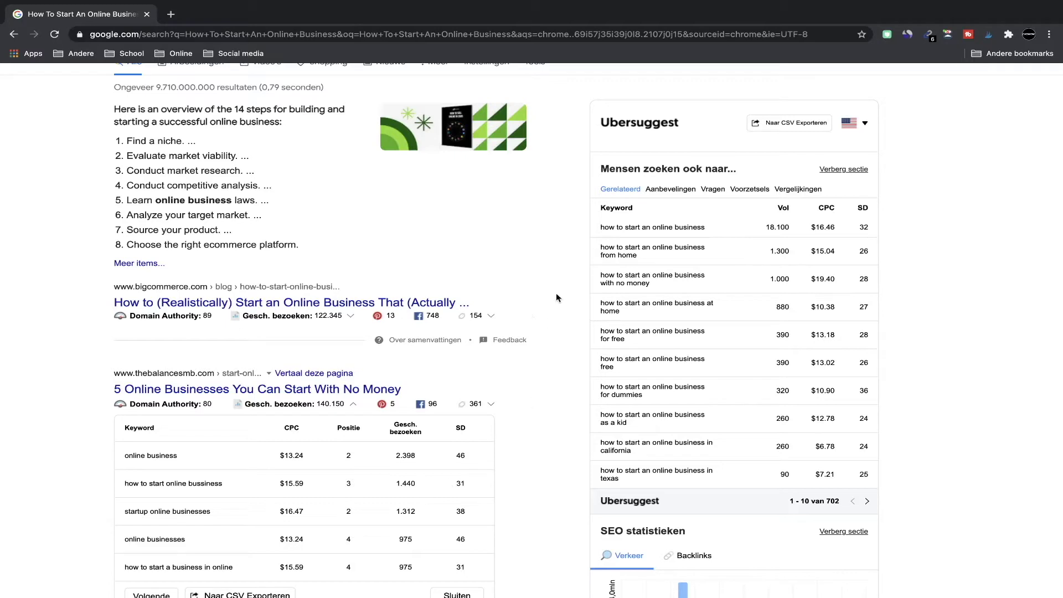
Step: Copy "how to start an online business" from the Ubersuggest list and use it as the keyword of a new Article Forge article
{"action": "left_click_drag", "start_coordinate": [706, 230], "coordinate": [551, 310]}
{"action": "key", "text": "super+c"}
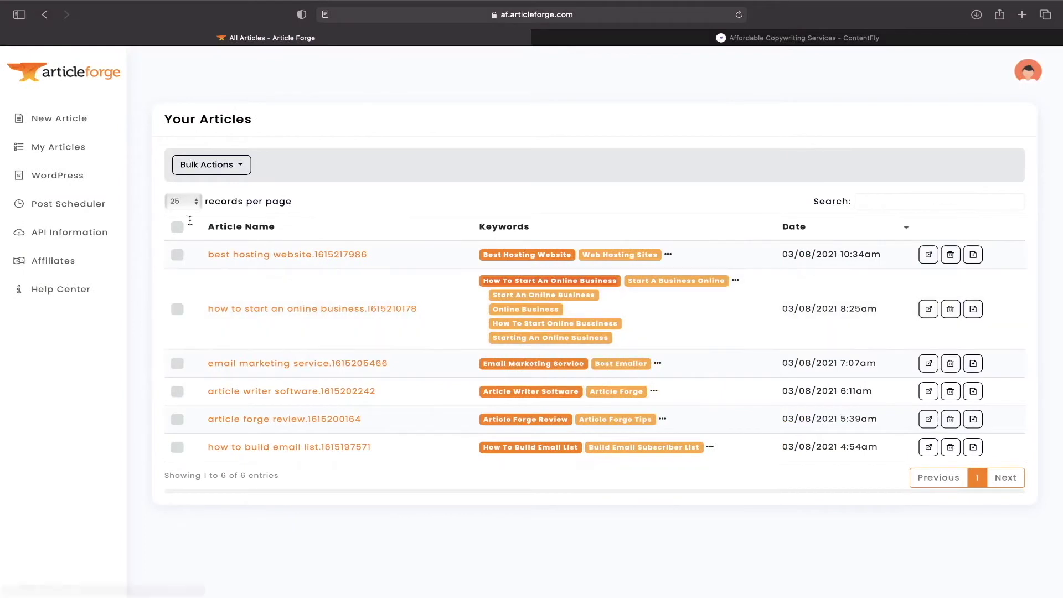
{"action": "left_click", "coordinate": [73, 115]}
{"action": "left_click", "coordinate": [509, 241]}
{"action": "key", "text": "super+v"}
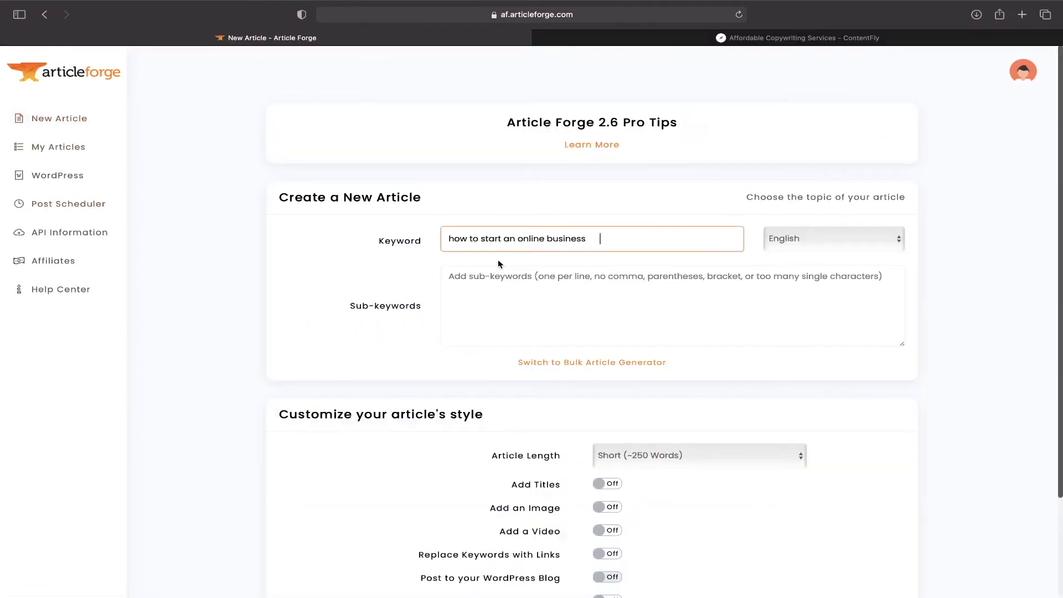
Step: Open the list of existing articles in a separate tab and switch to it to look up sub-keywords
{"action": "left_click", "coordinate": [527, 283]}
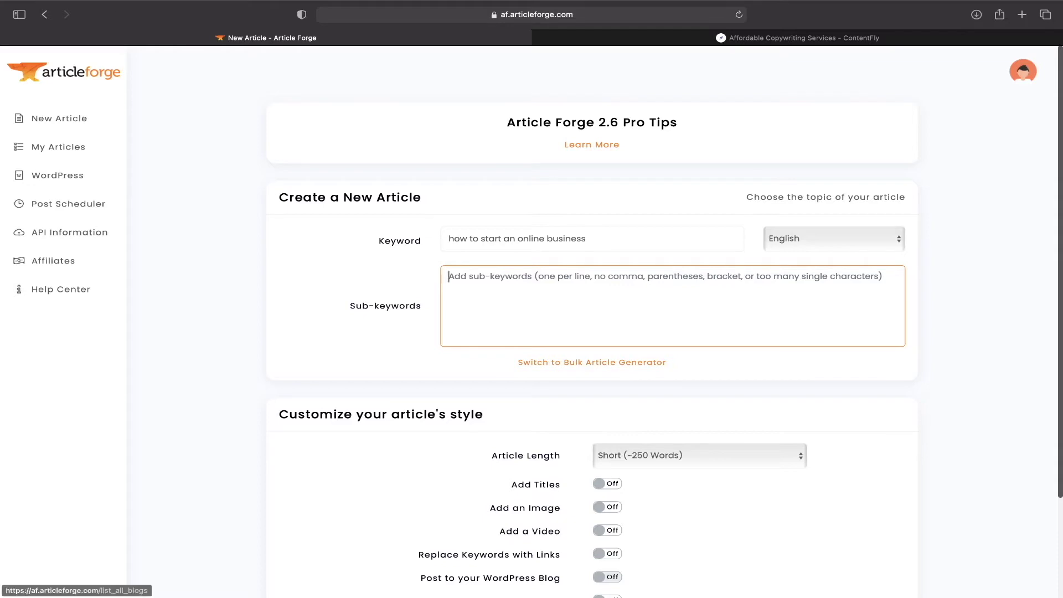
{"action": "right_click", "coordinate": [74, 146]}
{"action": "left_click", "coordinate": [105, 150]}
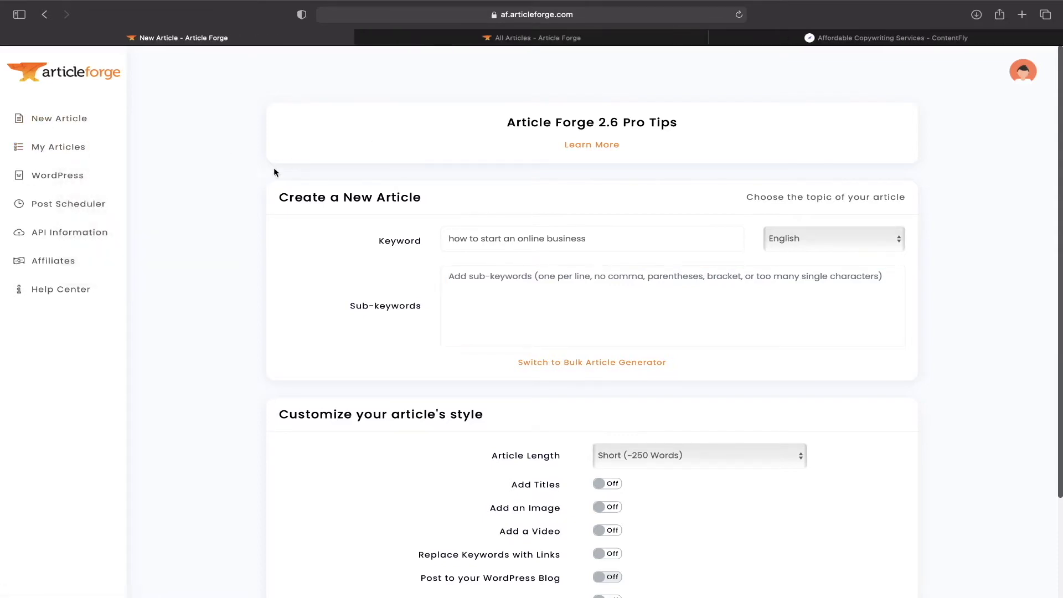
{"action": "left_click", "coordinate": [485, 39]}
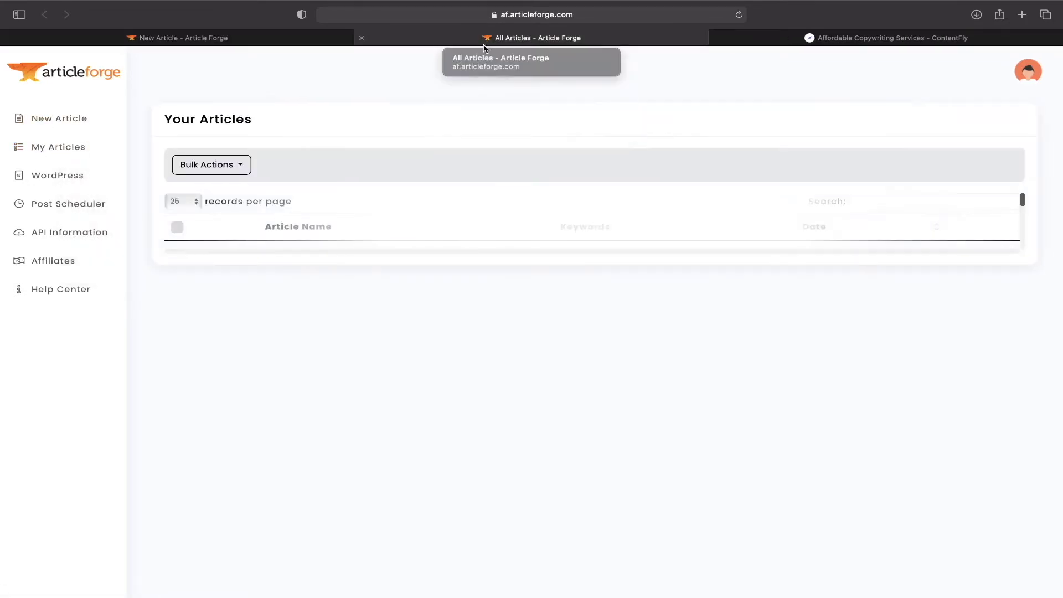
Step: Copy "Start A Business Online", "Start An Online Business" and "Online Business" from the existing article's keywords into the new article's sub-keywords, one per line
{"action": "left_click", "coordinate": [737, 283]}
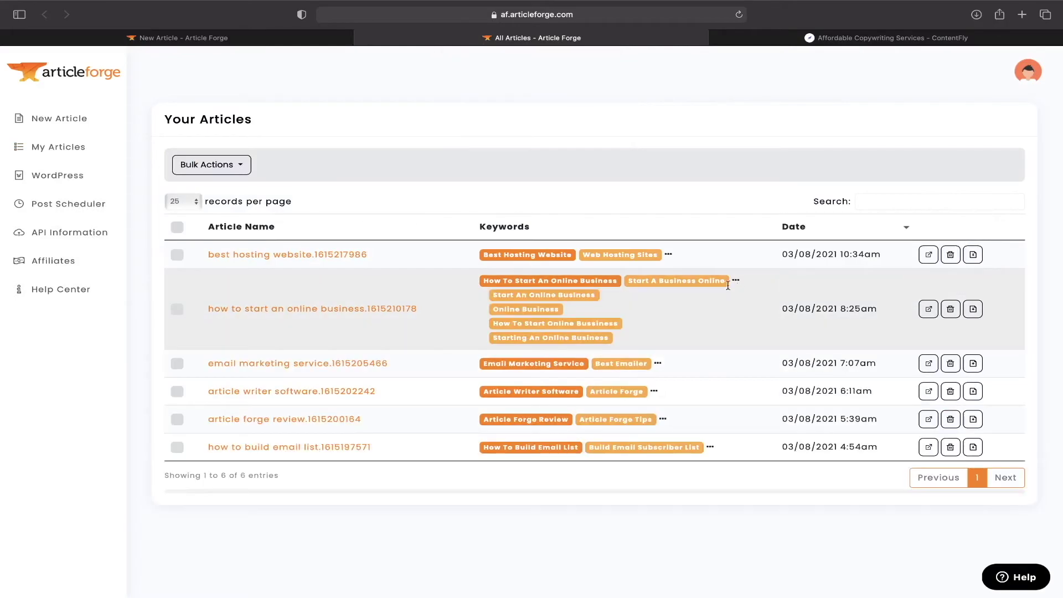
{"action": "left_click_drag", "start_coordinate": [699, 282], "coordinate": [627, 283]}
{"action": "key", "text": "ctrl+shift+Tab"}
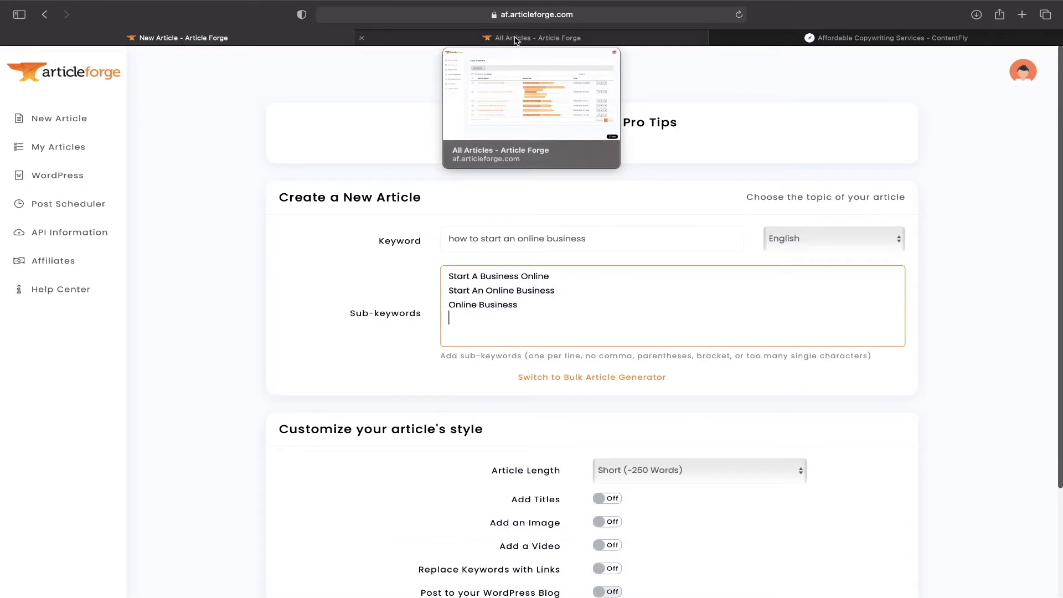
Step: Add "How To Start Online Bussiness" and "Starting An Online Business" from the existing article's keywords as further sub-keywords of the new article
{"action": "left_click", "coordinate": [515, 39]}
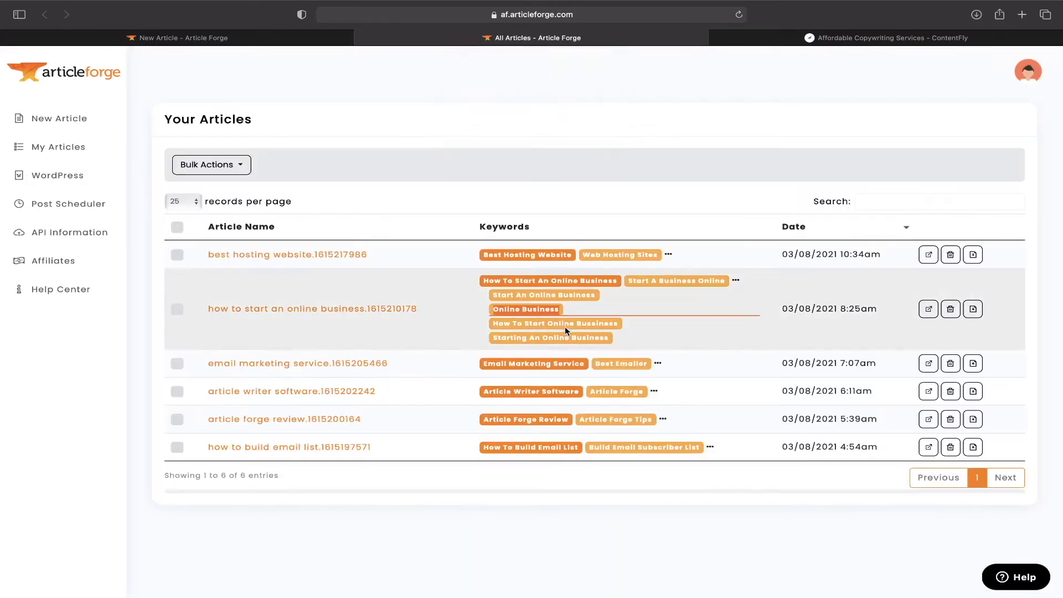
{"action": "key", "text": "ctrl+c"}
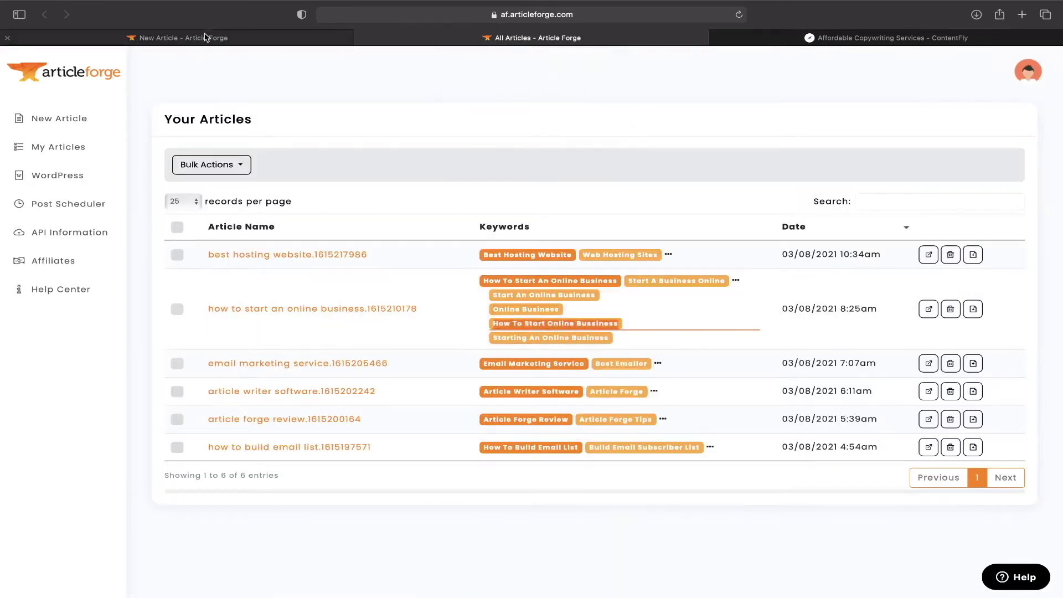
{"action": "key", "text": "ctrl+shift+Tab"}
{"action": "key", "text": "ctrl+v"}
{"action": "key", "text": "Return"}
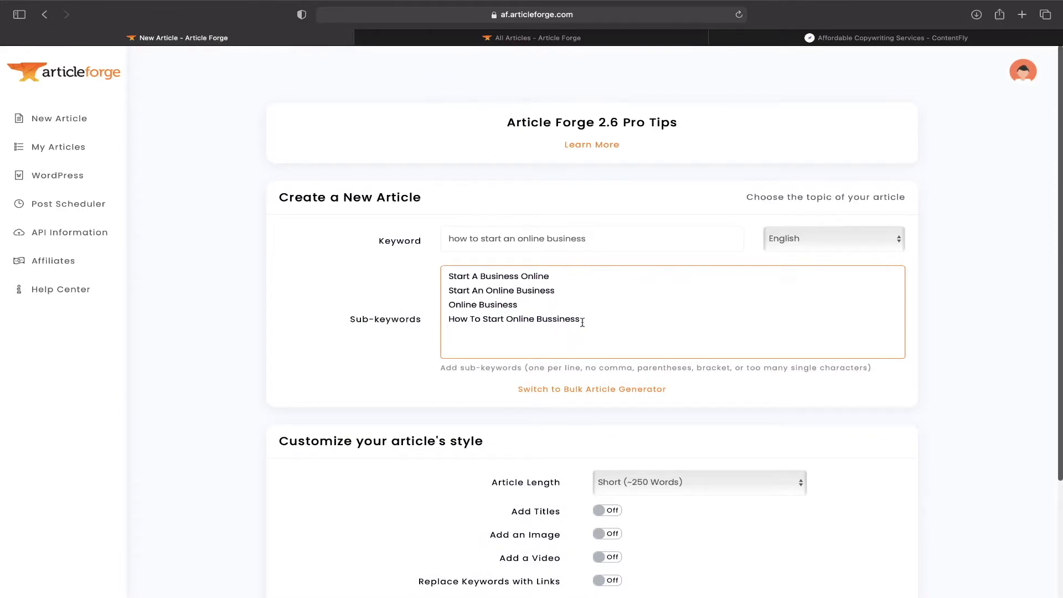
{"action": "left_click_drag", "start_coordinate": [580, 319], "coordinate": [447, 318]}
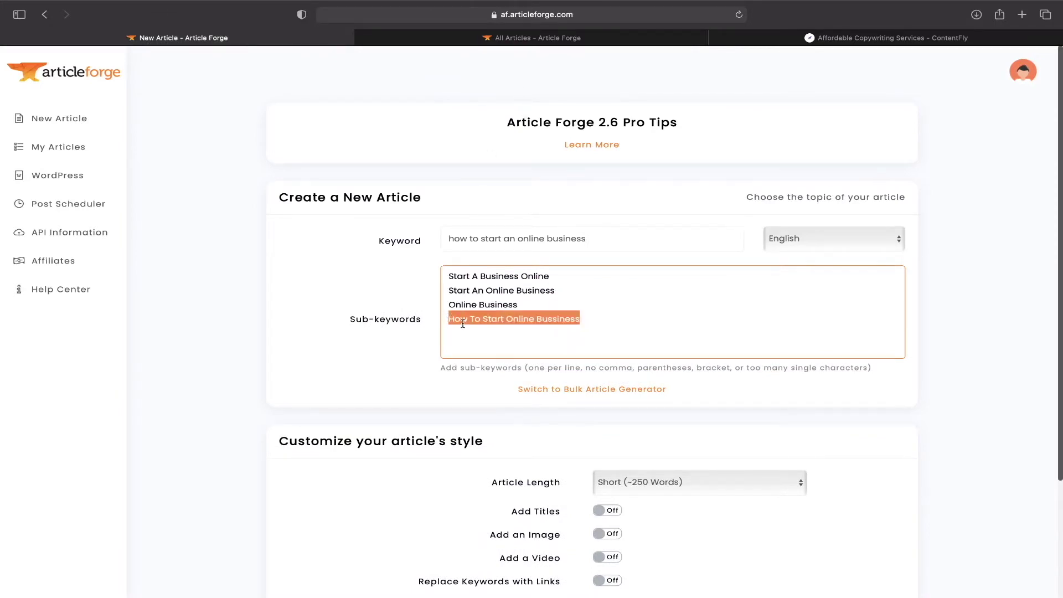
{"action": "key", "text": "Down"}
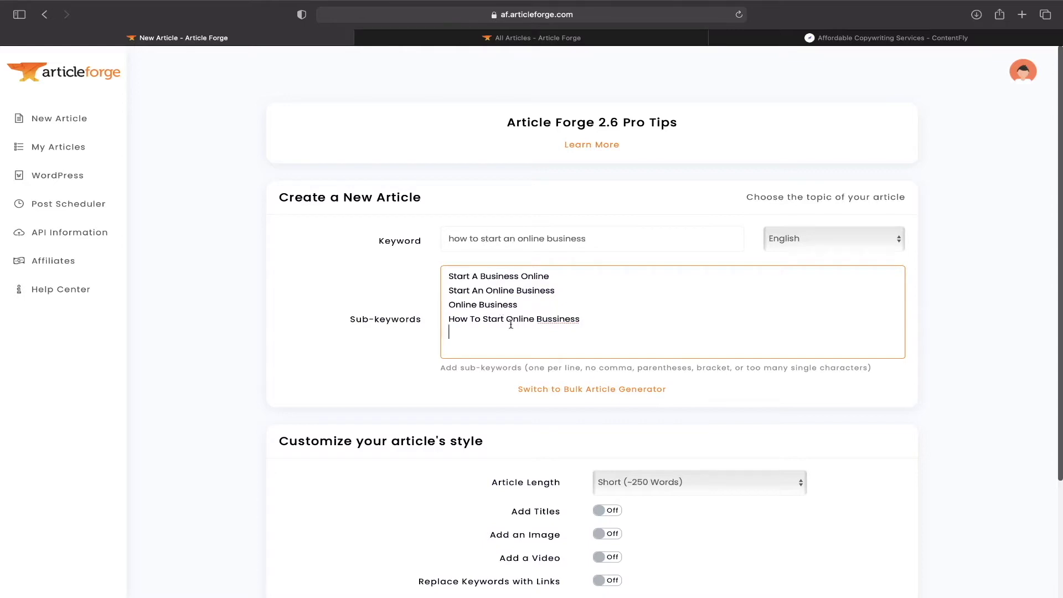
{"action": "left_click", "coordinate": [540, 39]}
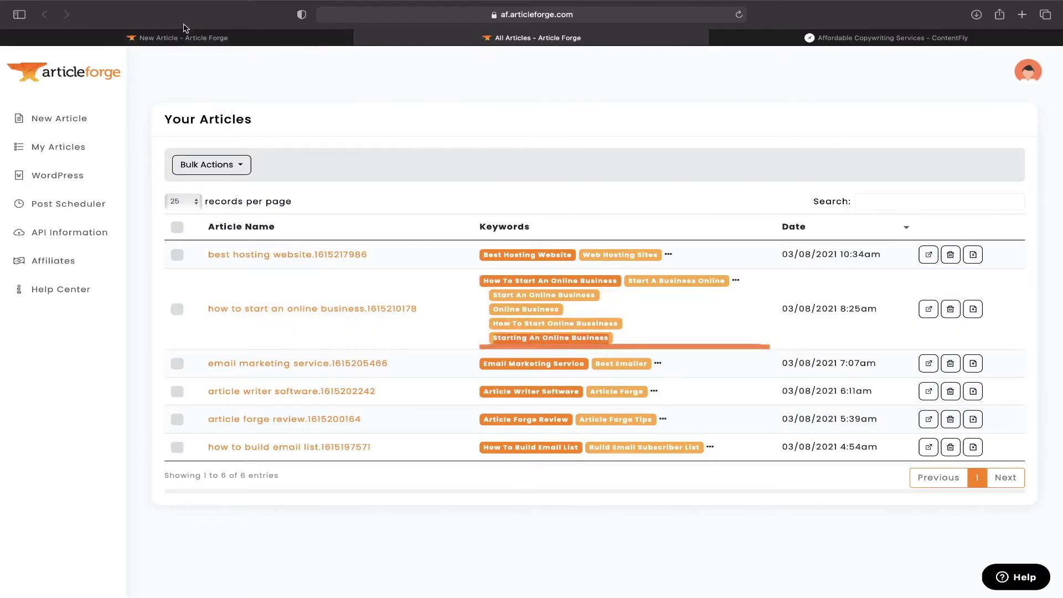
{"action": "left_click", "coordinate": [185, 37]}
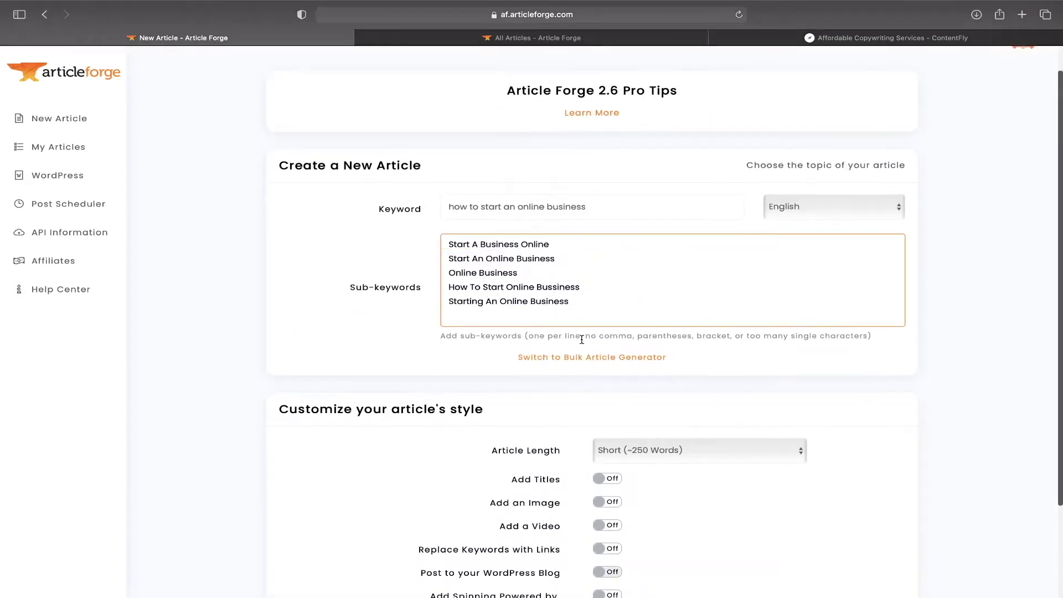
Step: Set the article length to Long (~750 Words) and enable adding titles and an image
{"action": "scroll", "coordinate": [581, 339], "scroll_direction": "down", "scroll_amount": 3}
{"action": "left_click", "coordinate": [697, 416]}
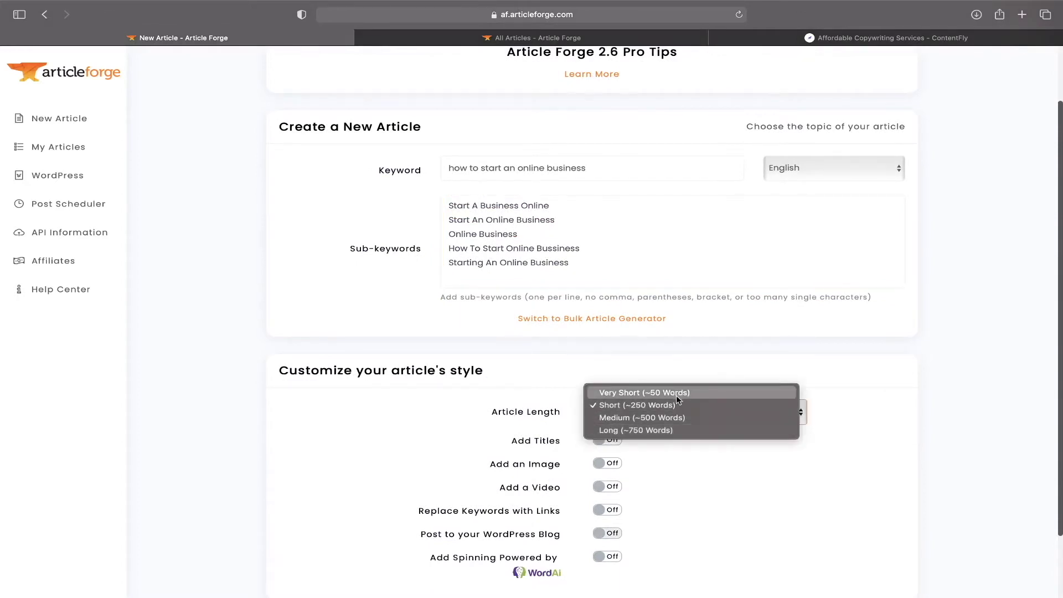
{"action": "left_click", "coordinate": [685, 432]}
{"action": "left_click", "coordinate": [607, 441]}
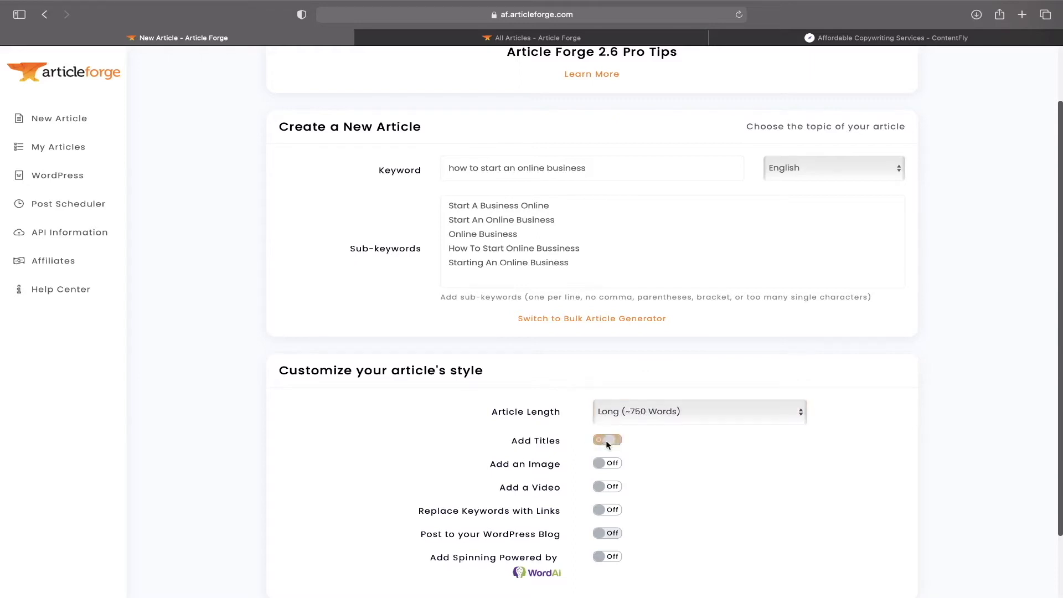
{"action": "scroll", "coordinate": [616, 486], "scroll_direction": "down", "scroll_amount": 3}
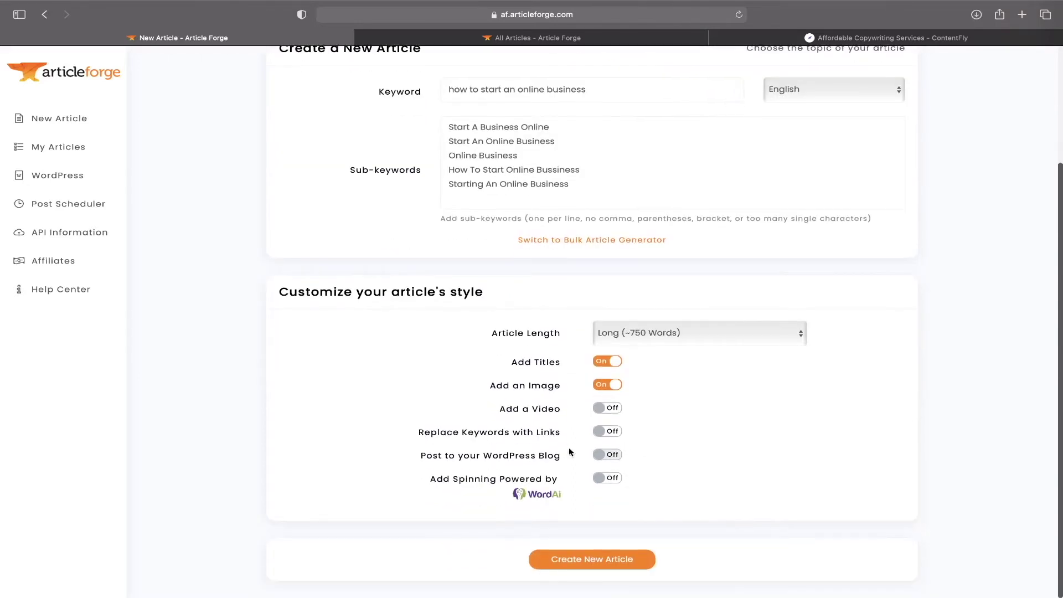
Step: Create the new article, open its generated result and read through the text
{"action": "left_click", "coordinate": [630, 560]}
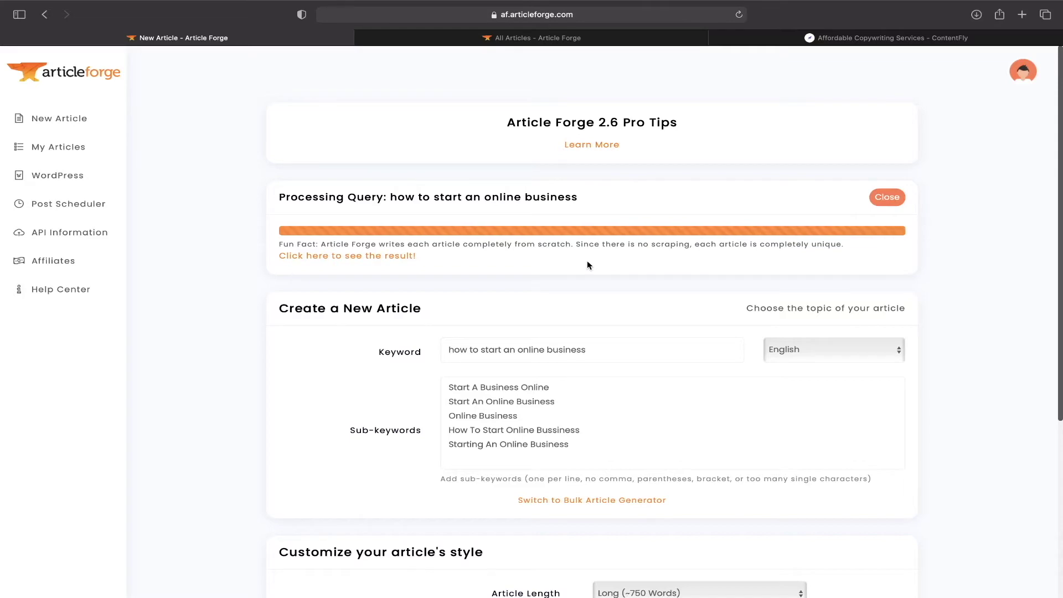
{"action": "left_click", "coordinate": [372, 259]}
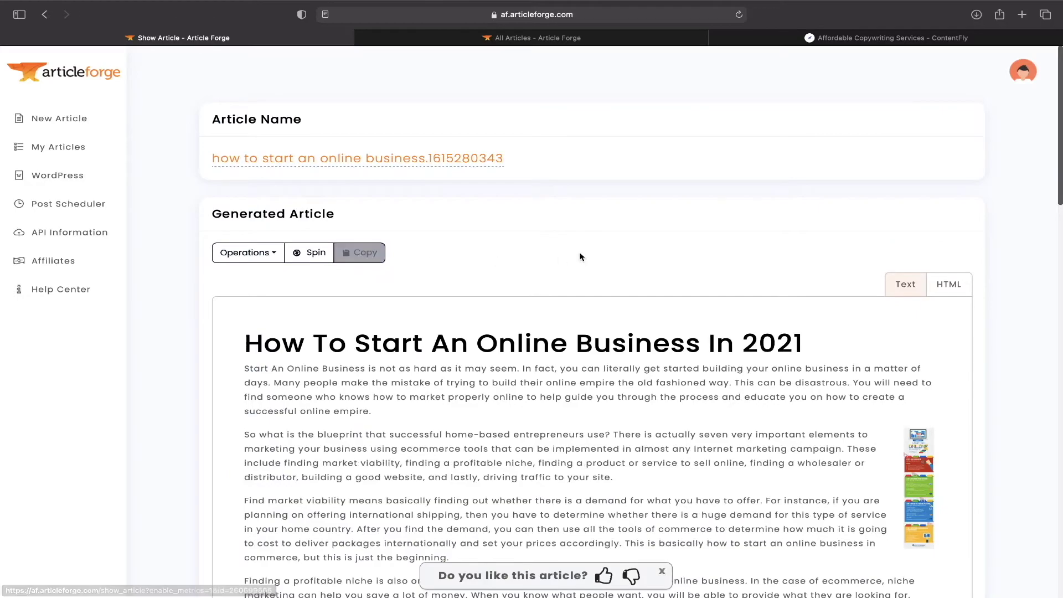
{"action": "scroll", "coordinate": [581, 257], "scroll_direction": "down", "scroll_amount": 3}
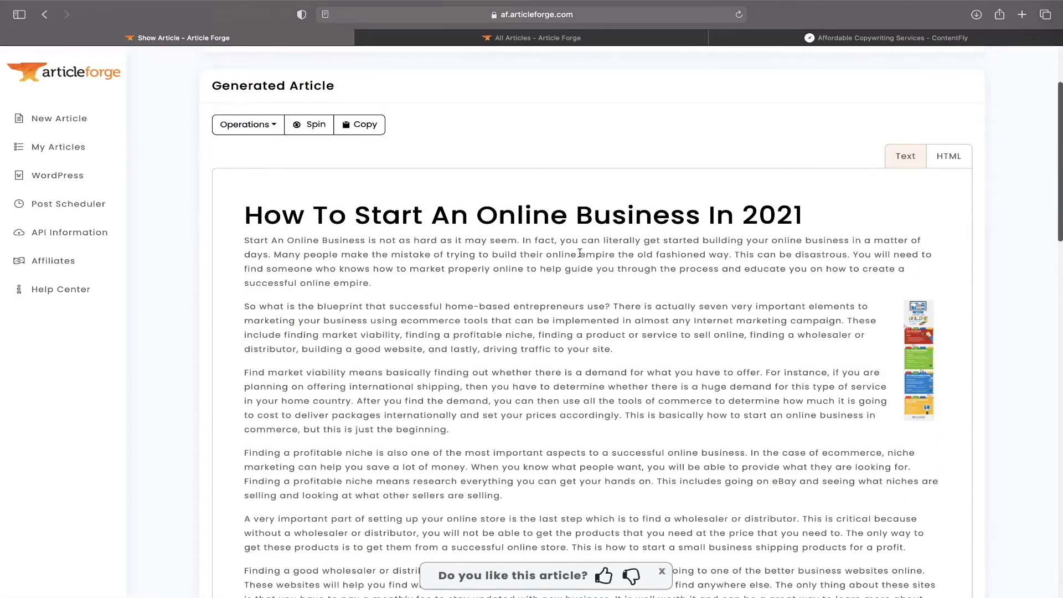
{"action": "scroll", "coordinate": [580, 253], "scroll_direction": "down", "scroll_amount": 8}
{"action": "scroll", "coordinate": [582, 256], "scroll_direction": "up", "scroll_amount": 4}
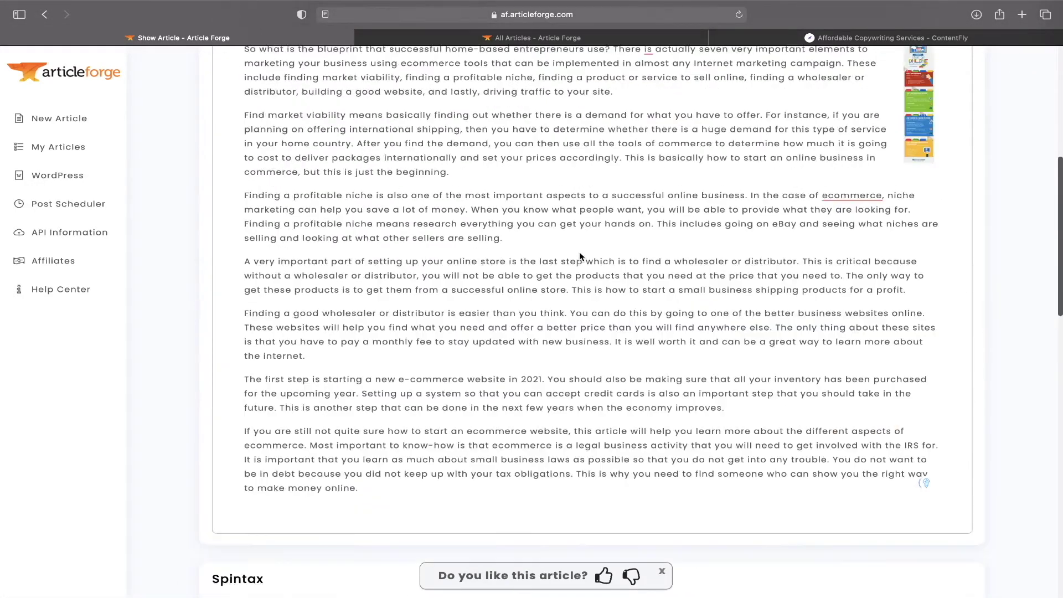
{"action": "scroll", "coordinate": [580, 256], "scroll_direction": "up", "scroll_amount": 3}
{"action": "scroll", "coordinate": [579, 255], "scroll_direction": "down", "scroll_amount": 2}
{"action": "scroll", "coordinate": [580, 254], "scroll_direction": "up", "scroll_amount": 1}
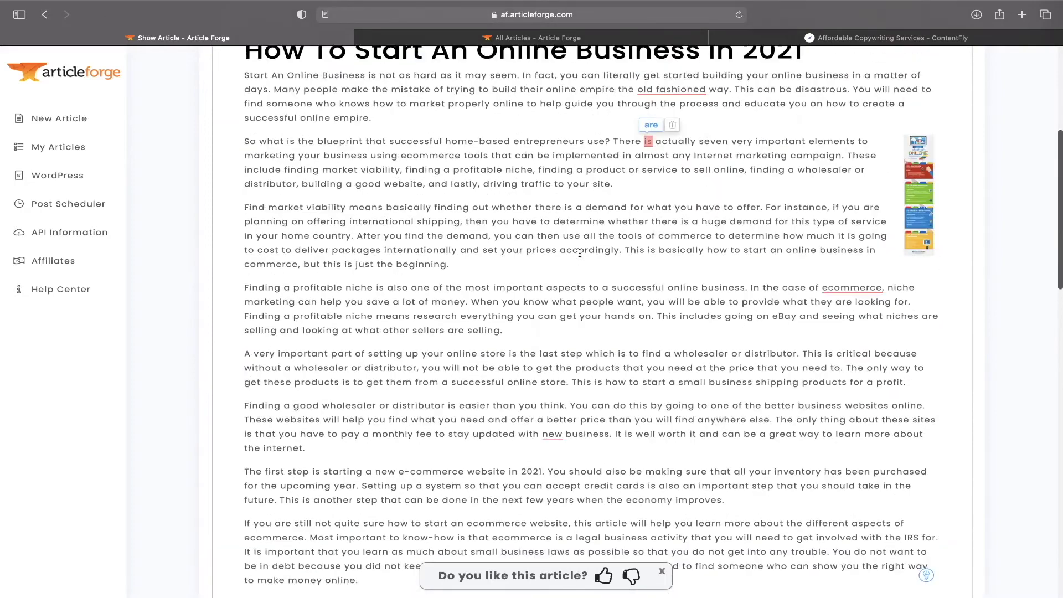
{"action": "scroll", "coordinate": [580, 253], "scroll_direction": "up", "scroll_amount": 1}
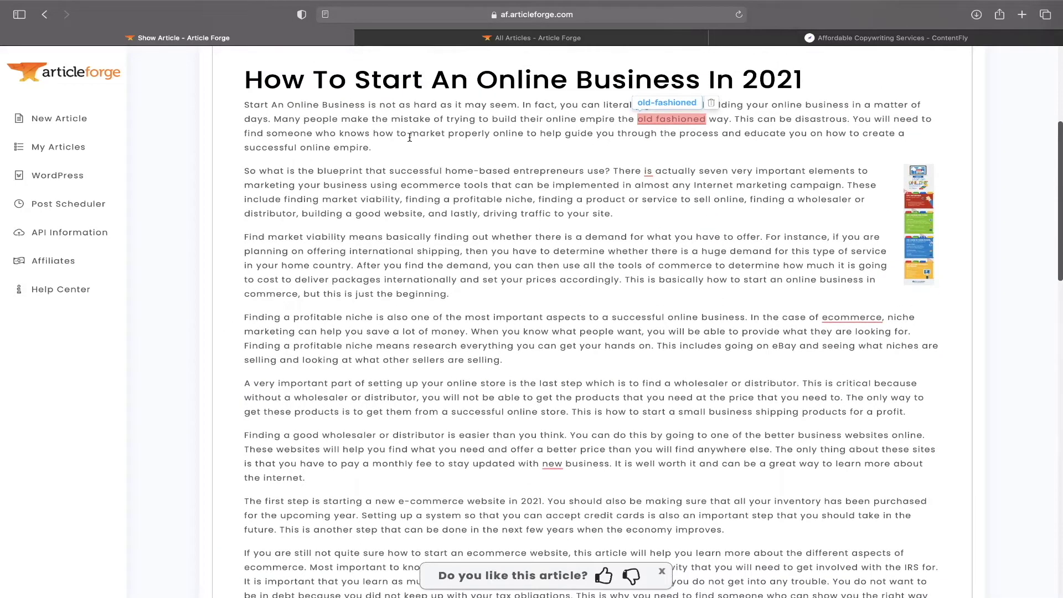
Step: Open the earlier article how to start an online business.1615210178 from the article list and look through its text
{"action": "left_click", "coordinate": [88, 158]}
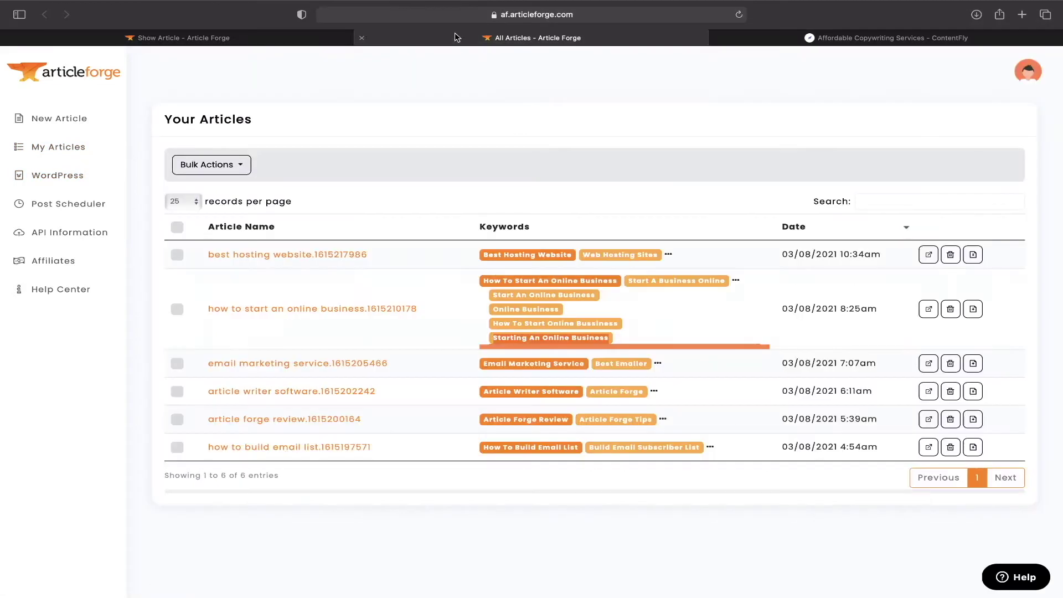
{"action": "left_click", "coordinate": [297, 314]}
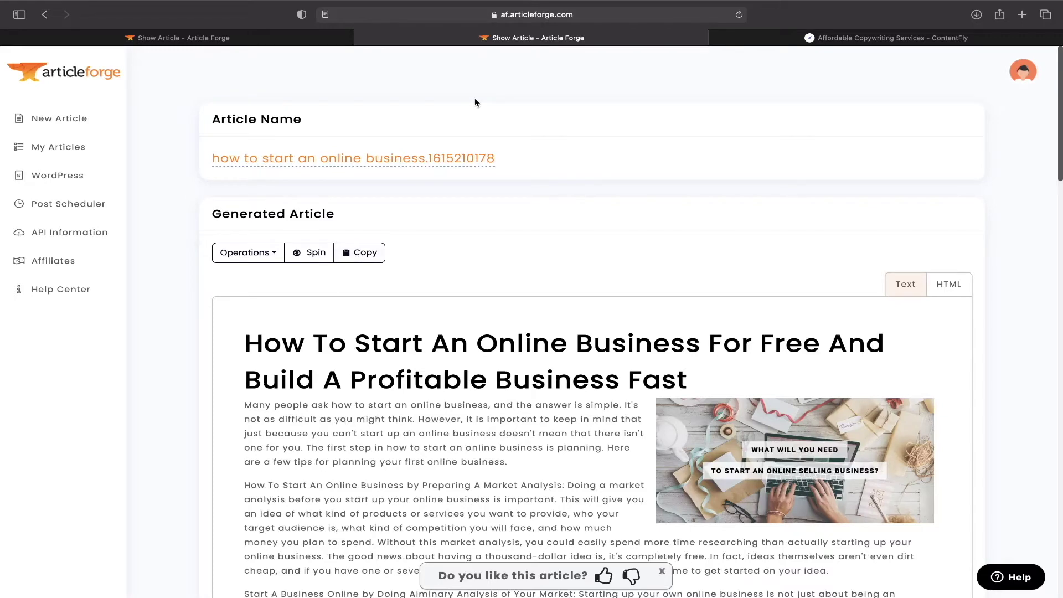
{"action": "scroll", "coordinate": [587, 239], "scroll_direction": "down", "scroll_amount": 5}
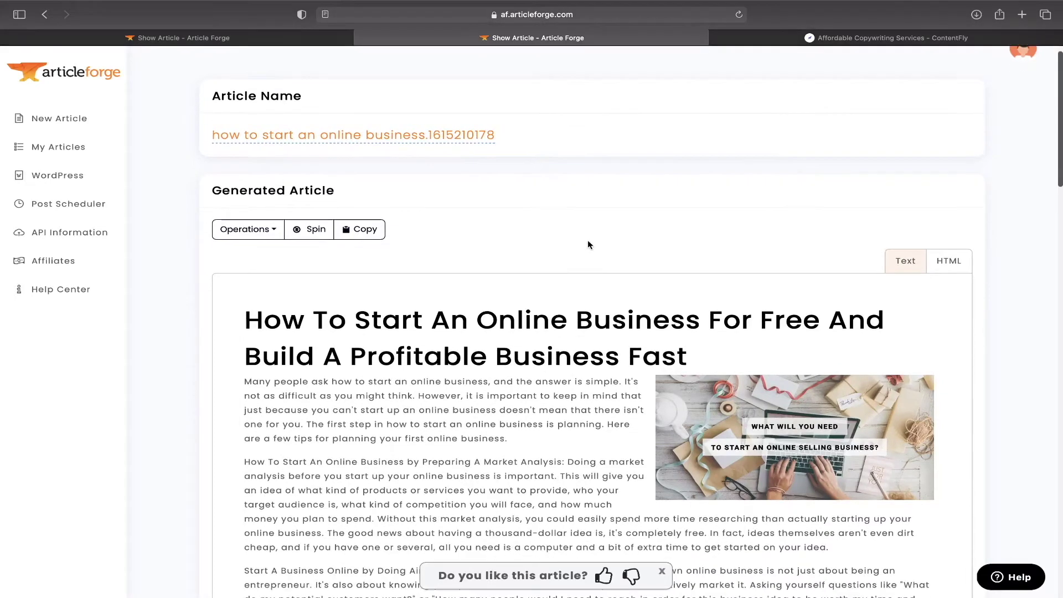
{"action": "scroll", "coordinate": [588, 238], "scroll_direction": "down", "scroll_amount": 4}
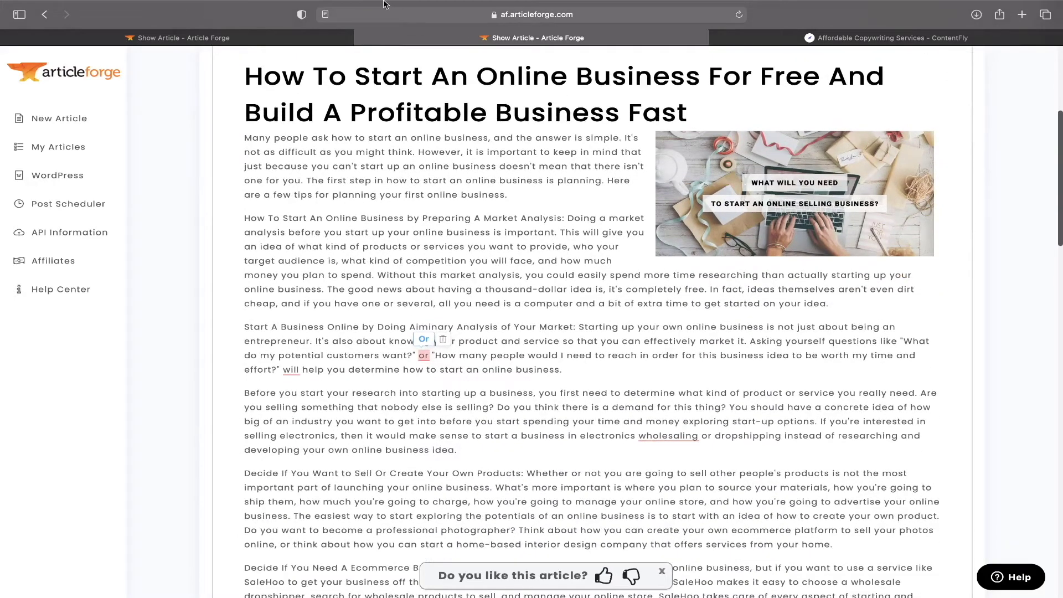
Step: Compare the opening sentences of the newly generated article with those of the earlier article
{"action": "left_click", "coordinate": [309, 41]}
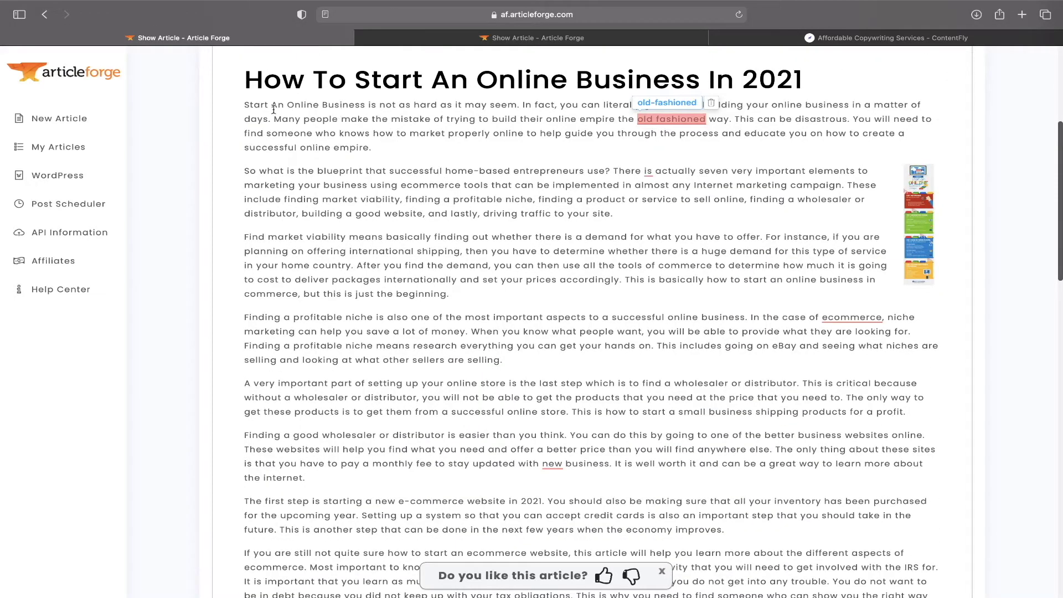
{"action": "left_click_drag", "start_coordinate": [254, 106], "coordinate": [521, 105]}
{"action": "left_click", "coordinate": [455, 38]}
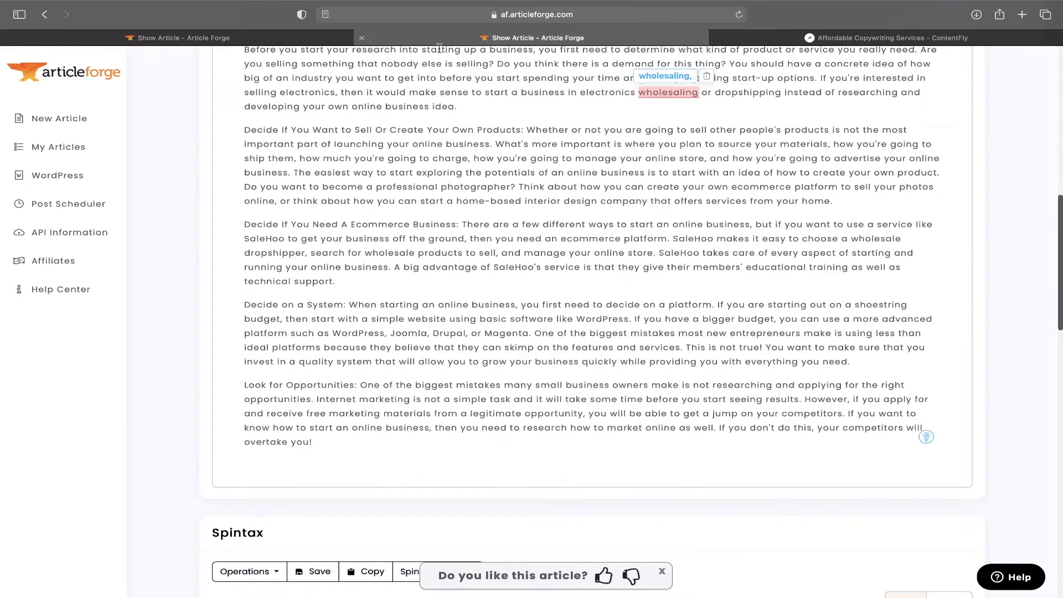
{"action": "scroll", "coordinate": [299, 139], "scroll_direction": "up", "scroll_amount": 15}
{"action": "left_click_drag", "start_coordinate": [245, 274], "coordinate": [446, 276]}
Step: Select the earlier article's entire text and copy the article to the clipboard
{"action": "left_click", "coordinate": [587, 259]}
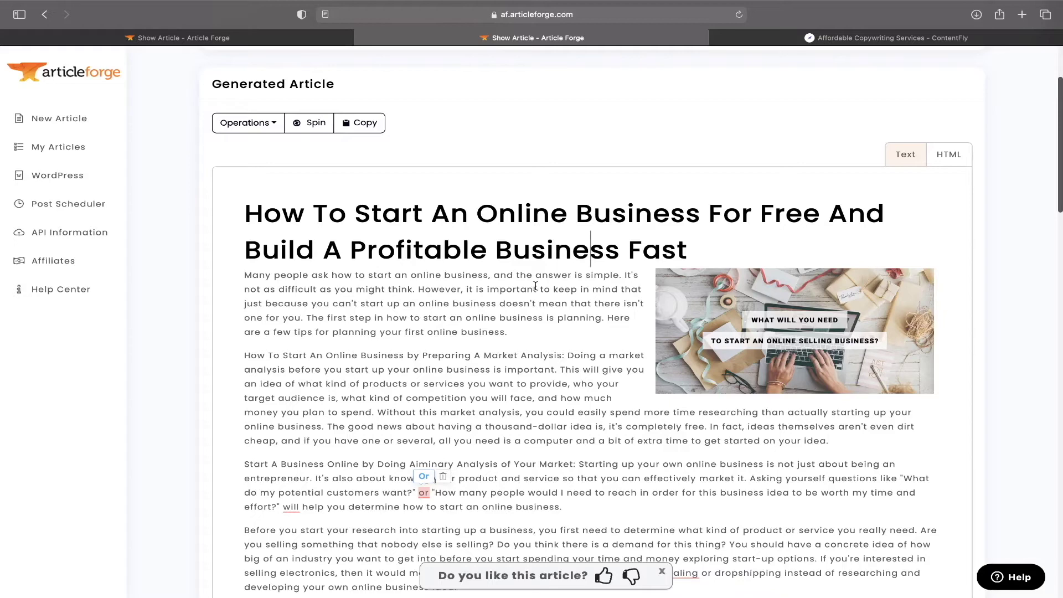
{"action": "key", "text": "super+a"}
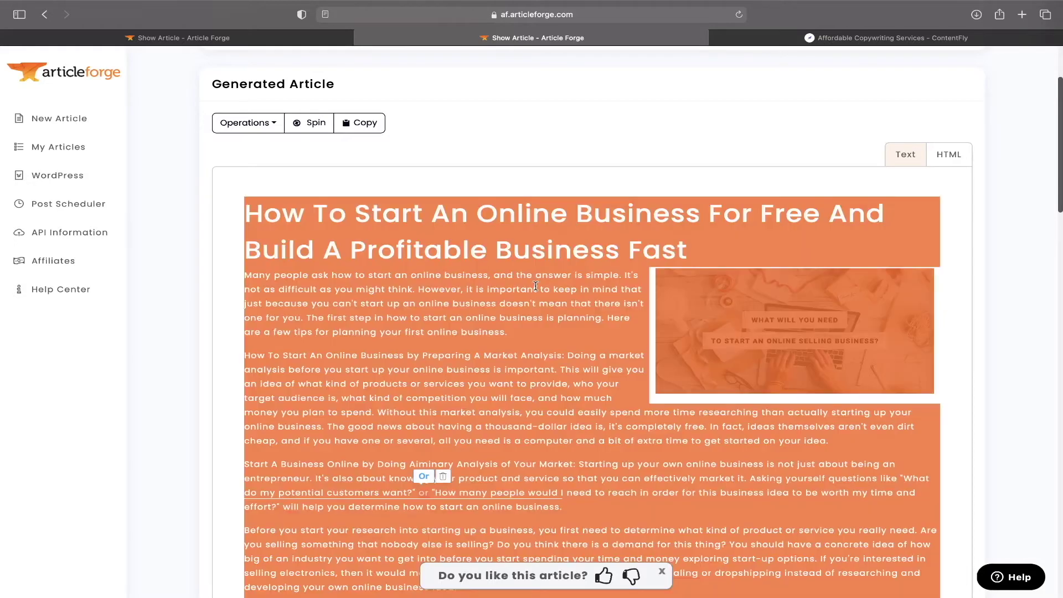
{"action": "left_click", "coordinate": [349, 130]}
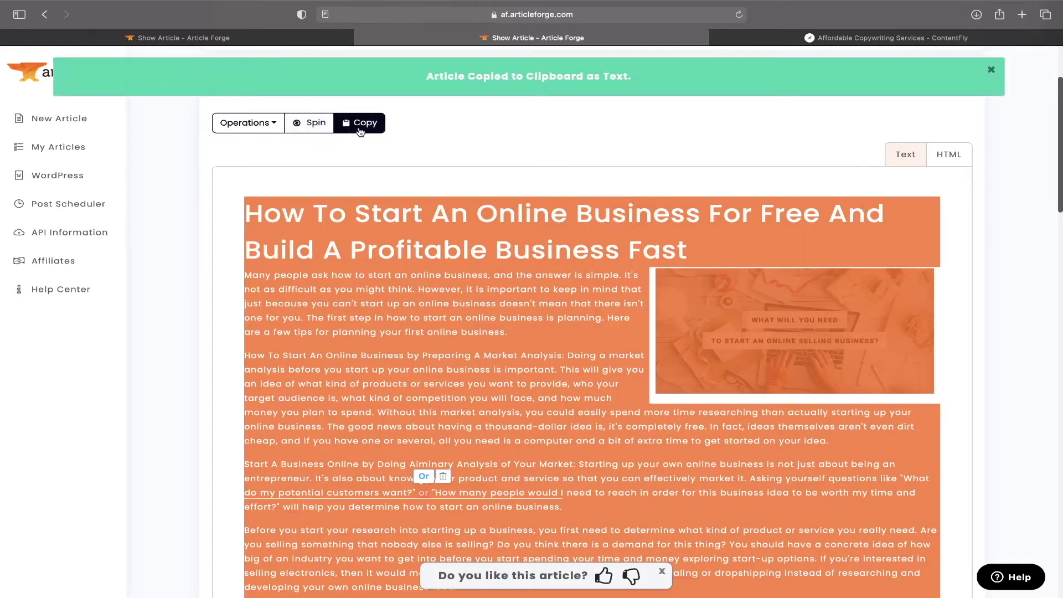
{"action": "left_click", "coordinate": [367, 126]}
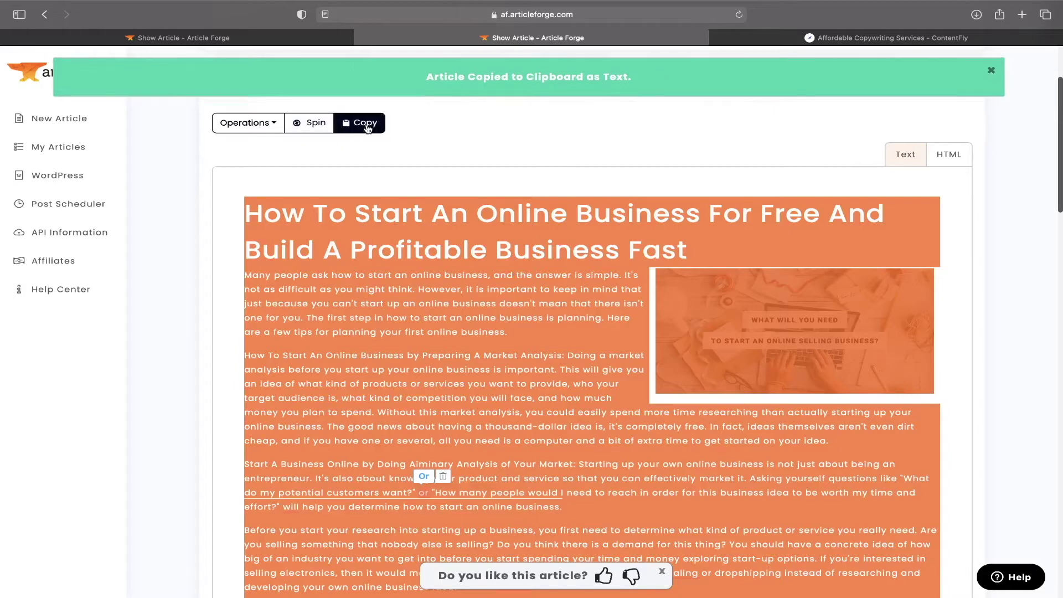
Step: Launch the Grammarly desktop app
{"action": "key", "text": "super+space"}
{"action": "type", "text": "grammarly"}
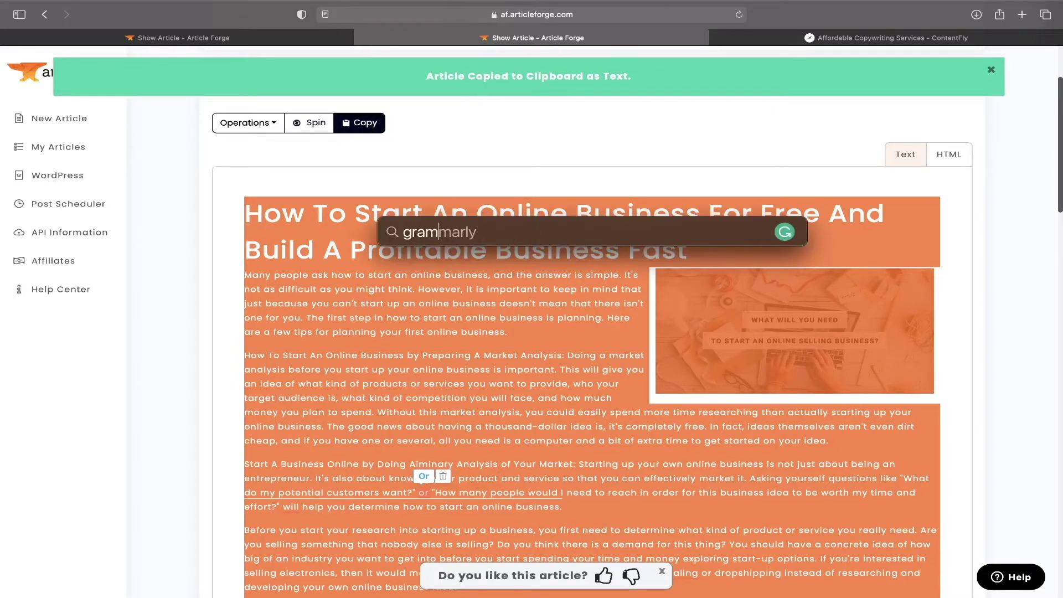
{"action": "key", "text": "Return"}
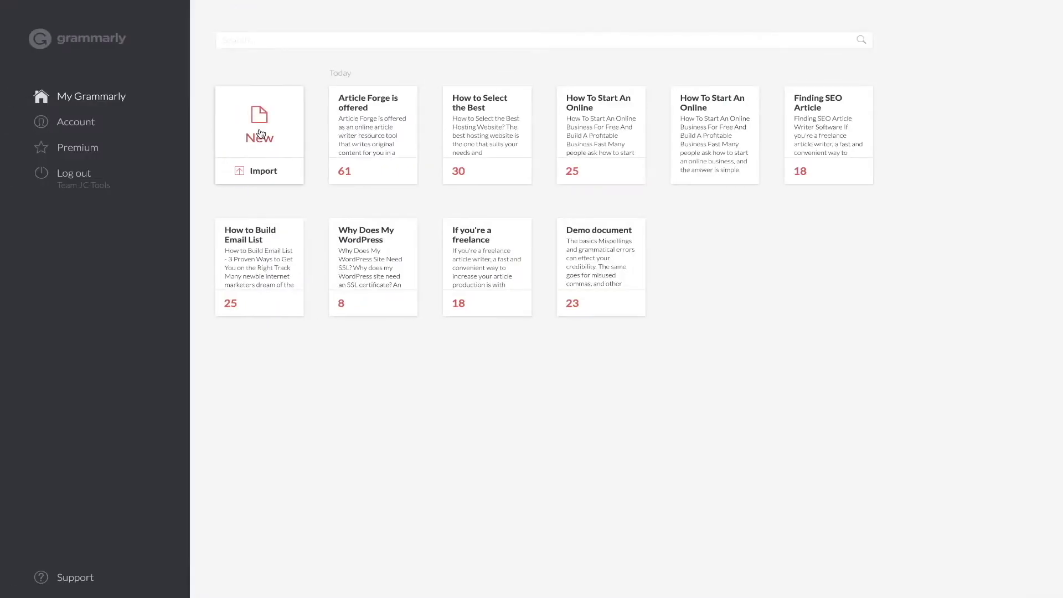
Step: Return to Safari and look up Grammarly on the web in a new tab
{"action": "key", "text": "super+Tab"}
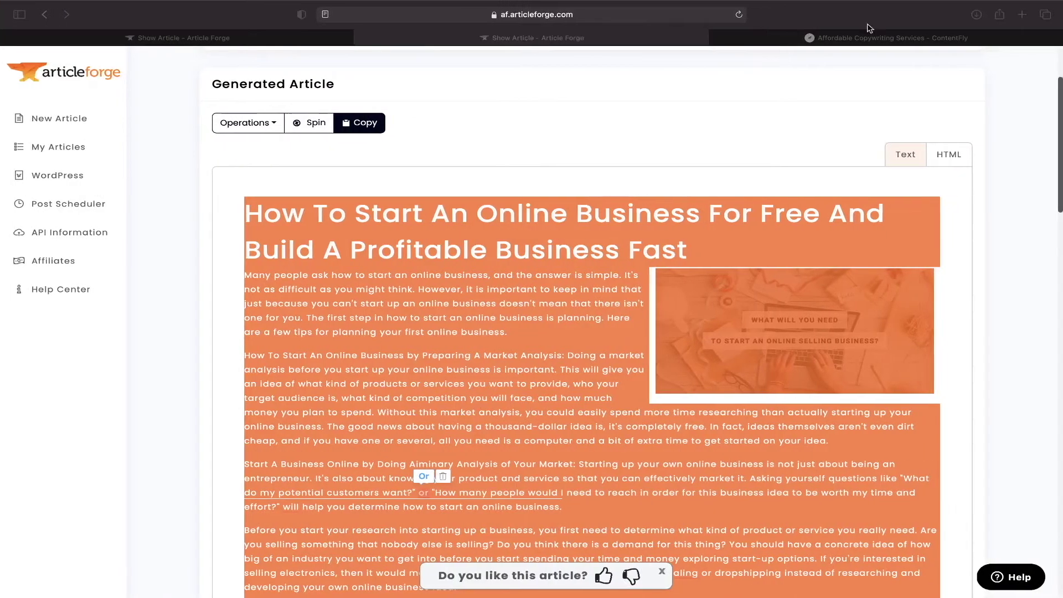
{"action": "key", "text": "super+t"}
{"action": "type", "text": "g"}
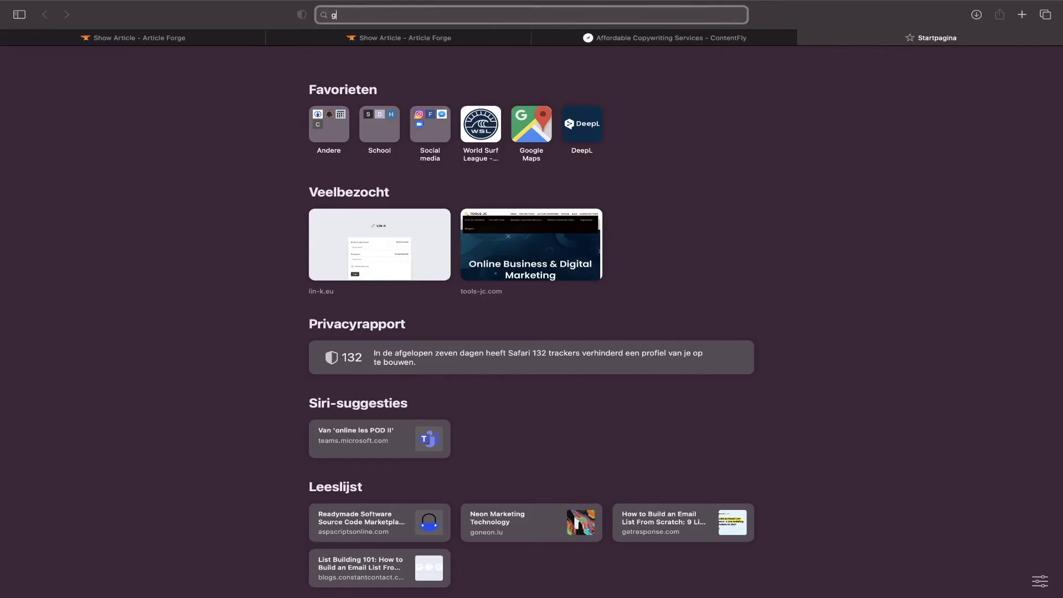
{"action": "type", "text": "rammarlt"}
{"action": "key", "text": "Return"}
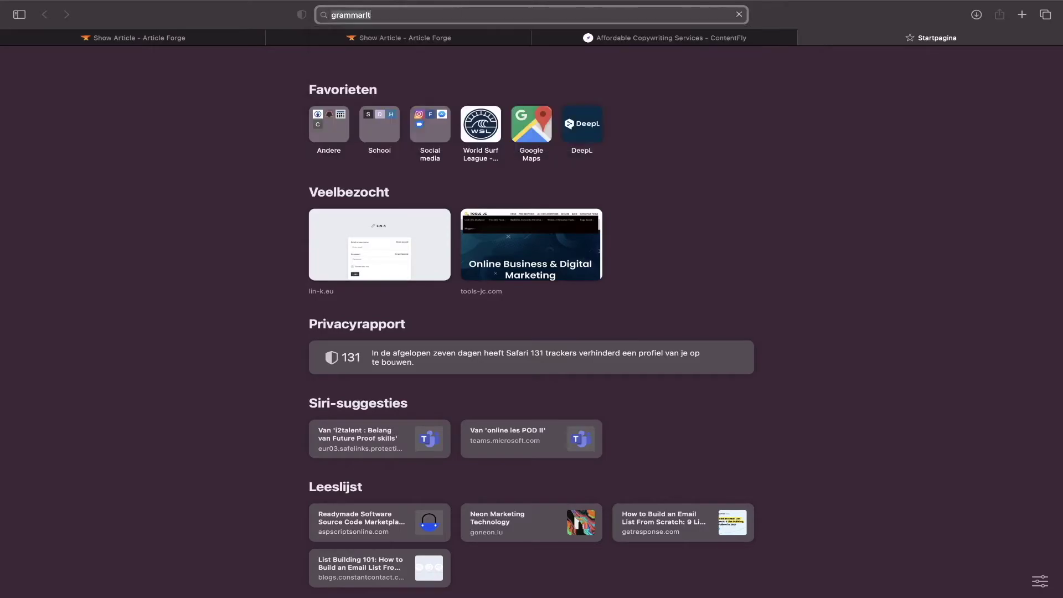
{"action": "left_click", "coordinate": [174, 218]}
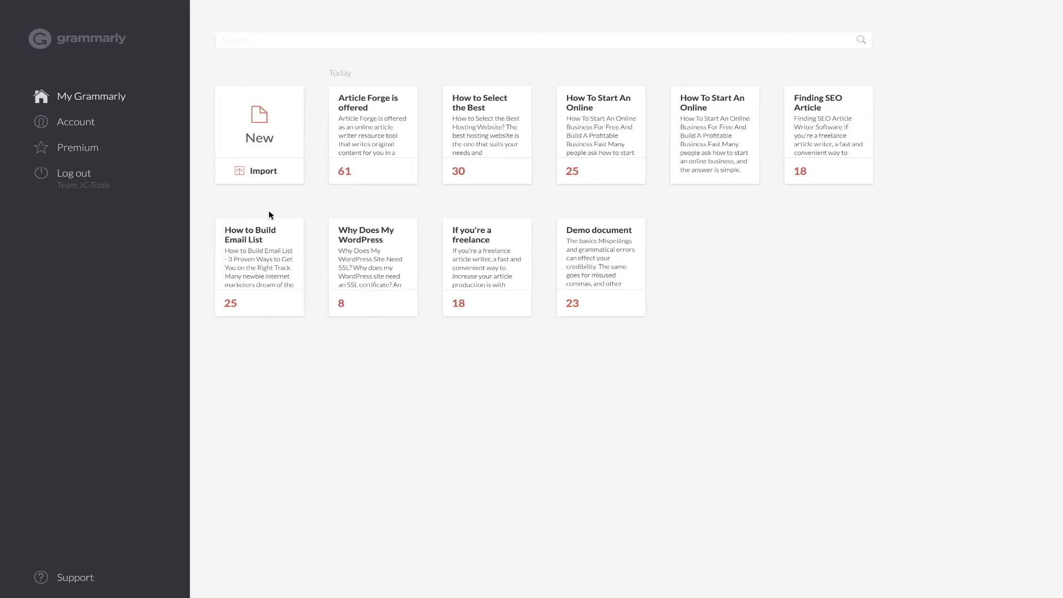
Step: Switch back to the Grammarly app and create a new document
{"action": "left_click", "coordinate": [262, 116]}
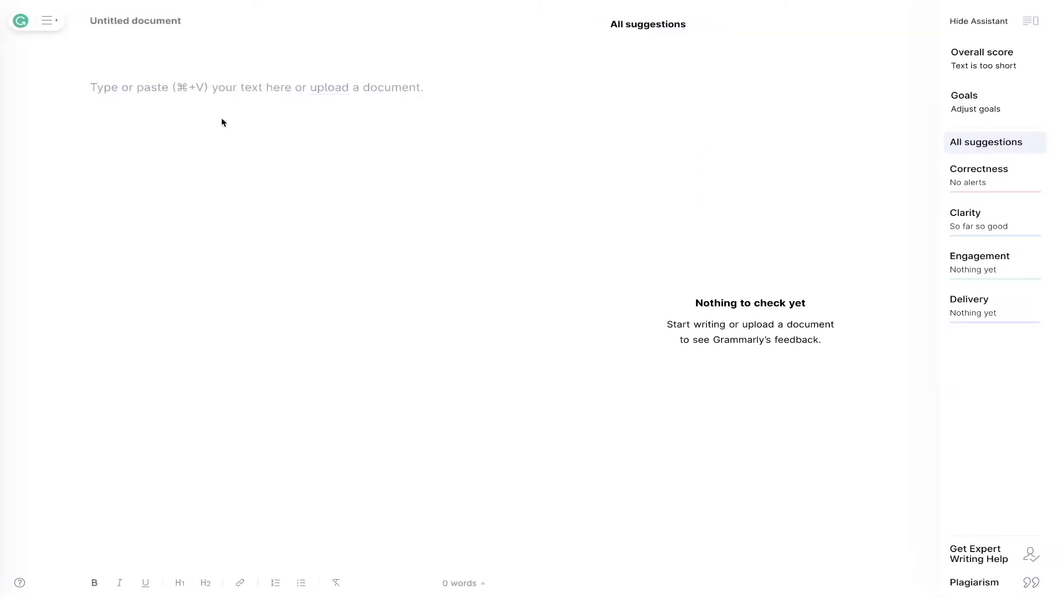
Step: Paste the copied article into the document and set its goals to a Neutral tone with Inform and Tell A Story intents
{"action": "key", "text": "super+v"}
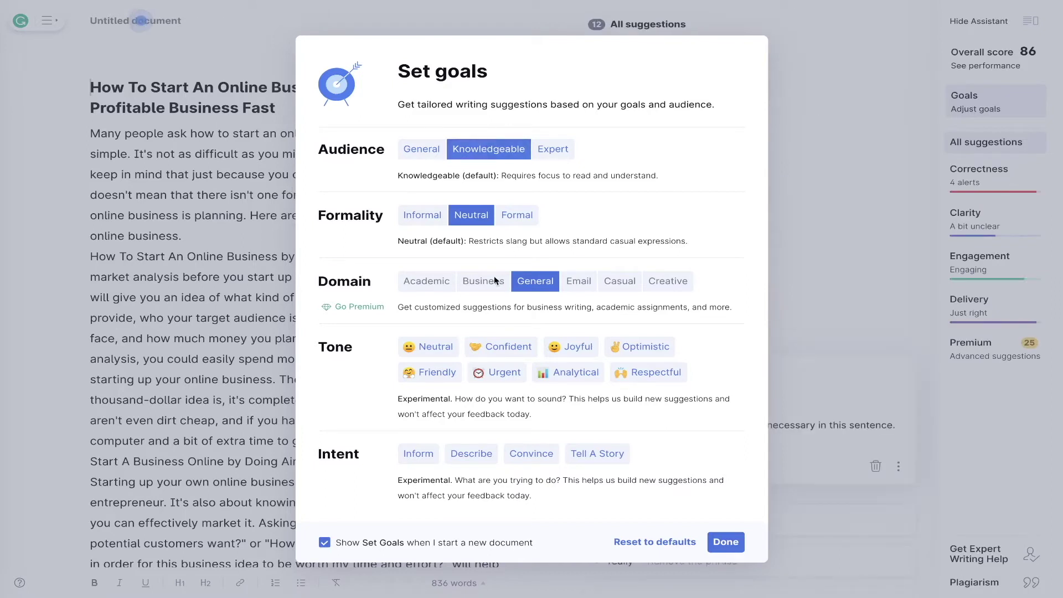
{"action": "left_click", "coordinate": [445, 348]}
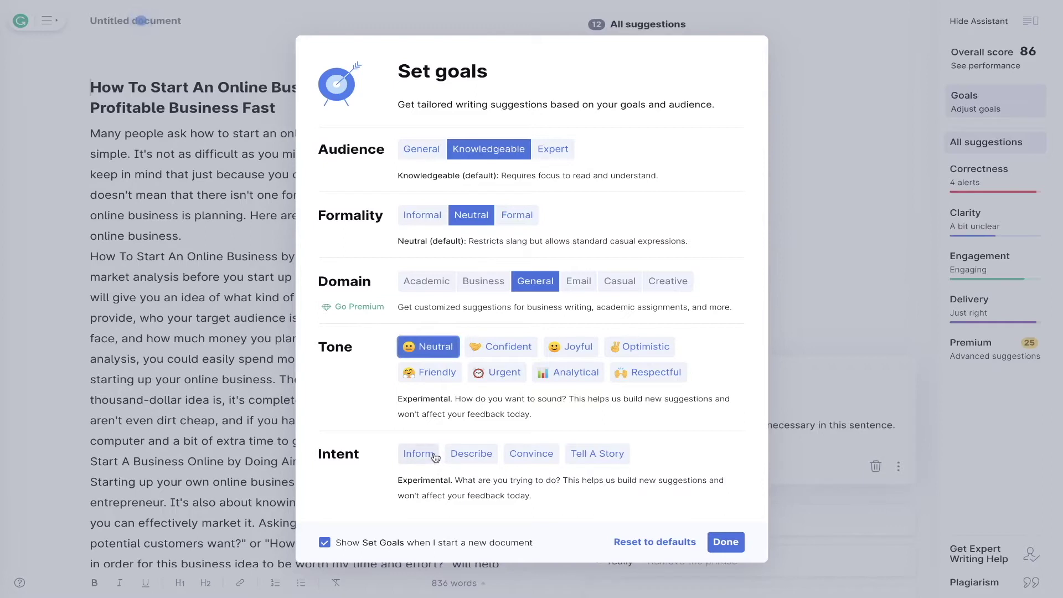
{"action": "left_click", "coordinate": [433, 456]}
{"action": "left_click", "coordinate": [611, 454]}
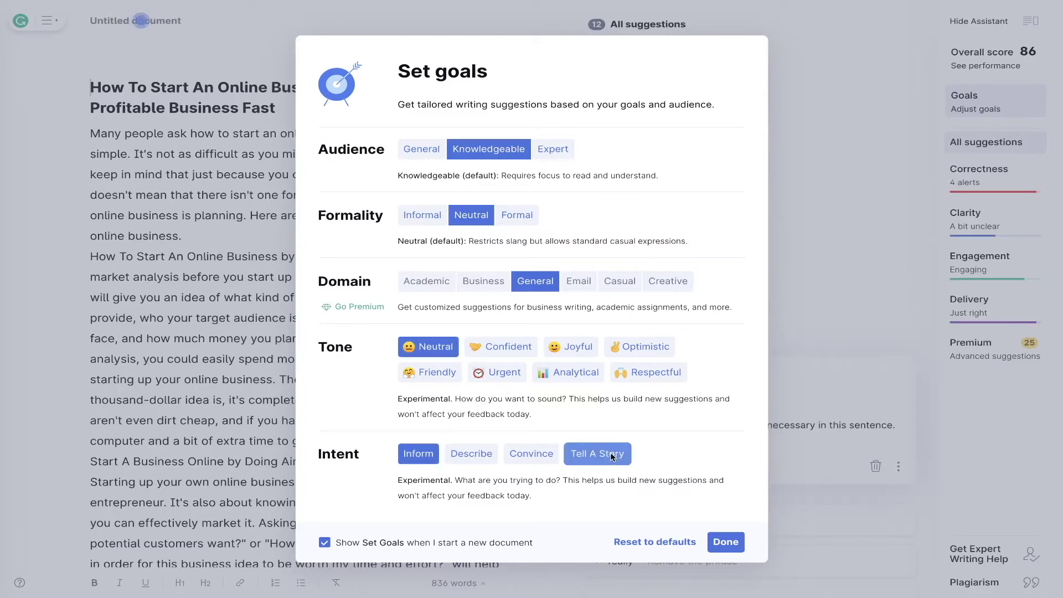
{"action": "left_click", "coordinate": [726, 542]}
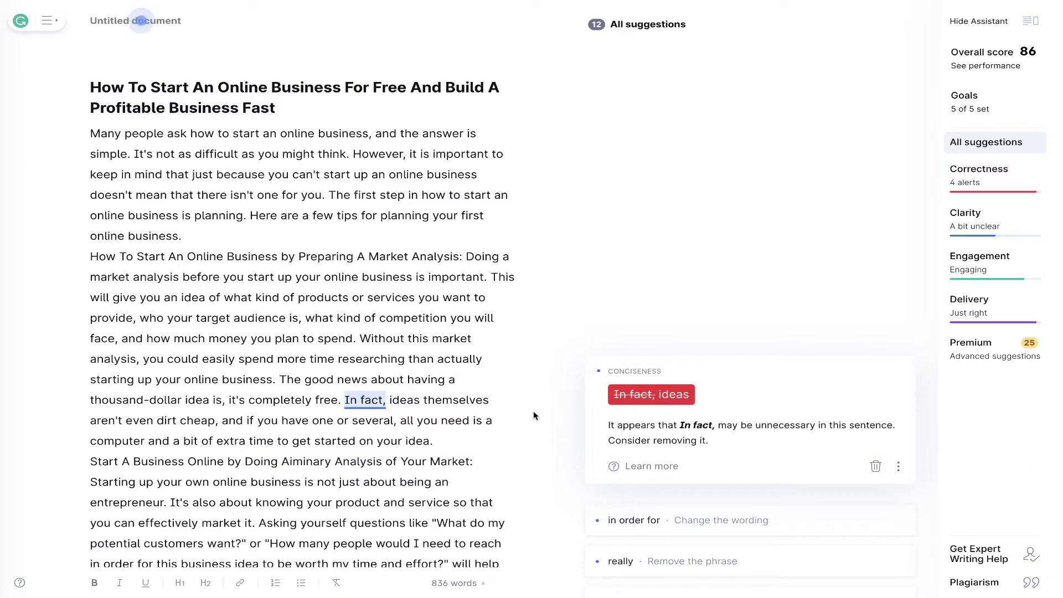
Step: Accept the writing suggestions throughout the article, including removing the unnecessary "In fact," and "really"
{"action": "left_click", "coordinate": [652, 394]}
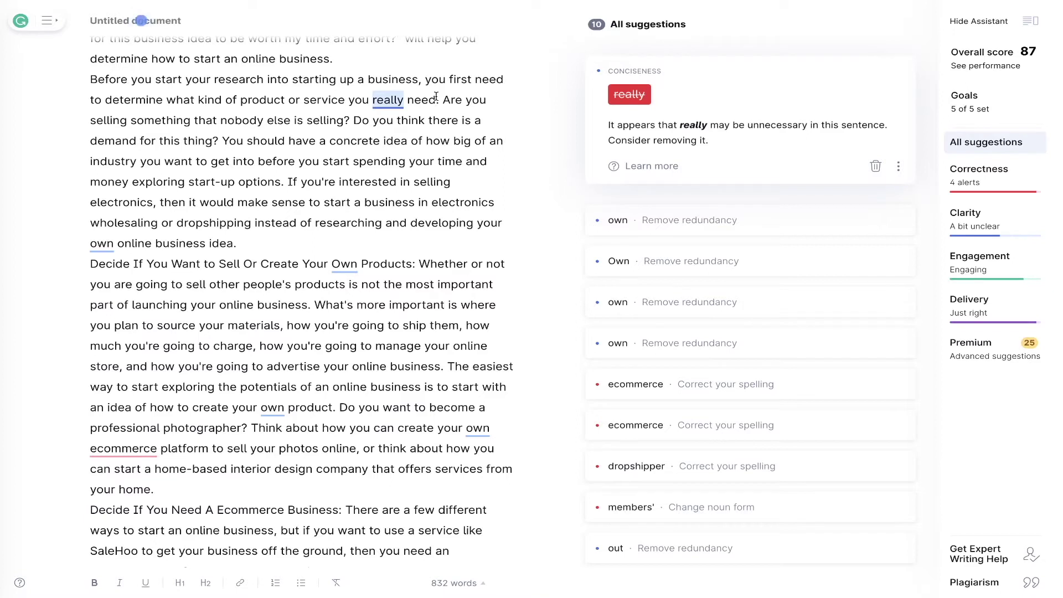
{"action": "left_click", "coordinate": [453, 586]}
{"action": "left_click", "coordinate": [629, 94]}
{"action": "left_click", "coordinate": [629, 95]}
{"action": "left_click", "coordinate": [629, 94]}
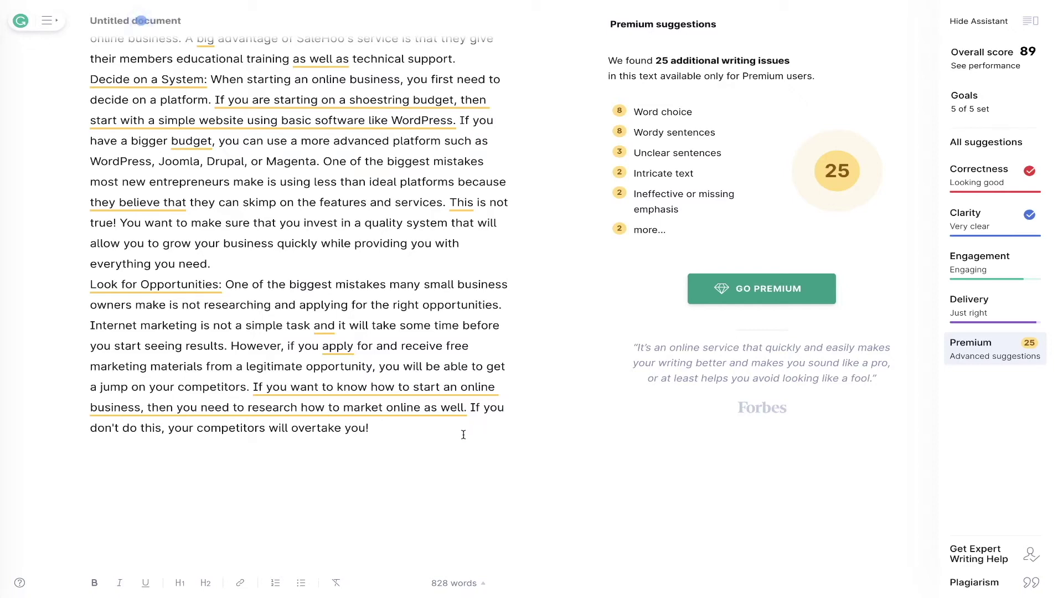
Step: Copy the entire corrected article, leave Grammarly for Safari and open the tools-jc.com website
{"action": "key", "text": "super+a"}
{"action": "key", "text": "super+w"}
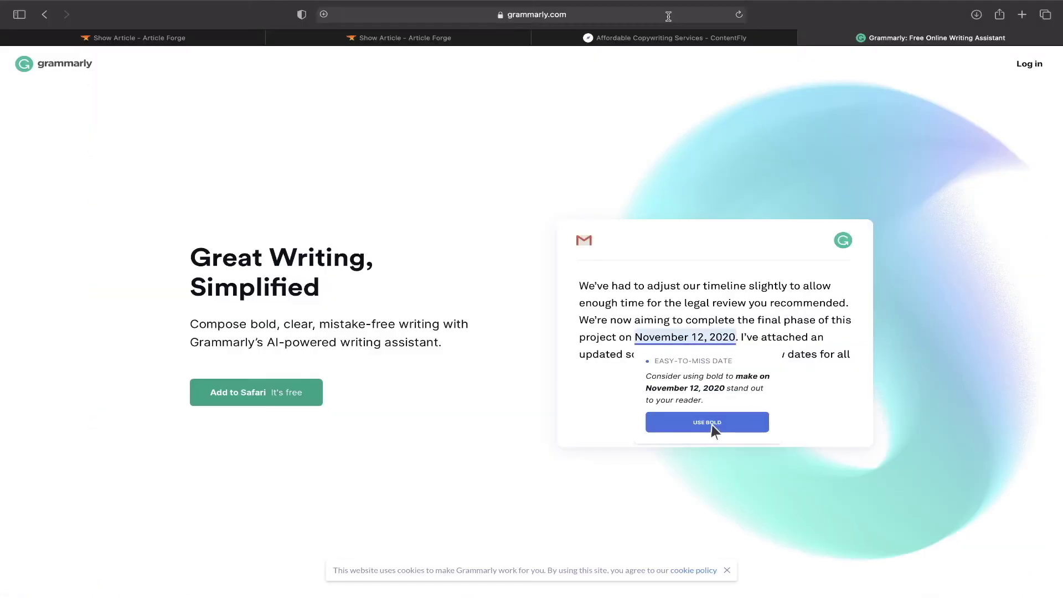
{"action": "left_click", "coordinate": [670, 17]}
{"action": "type", "text": "tools"}
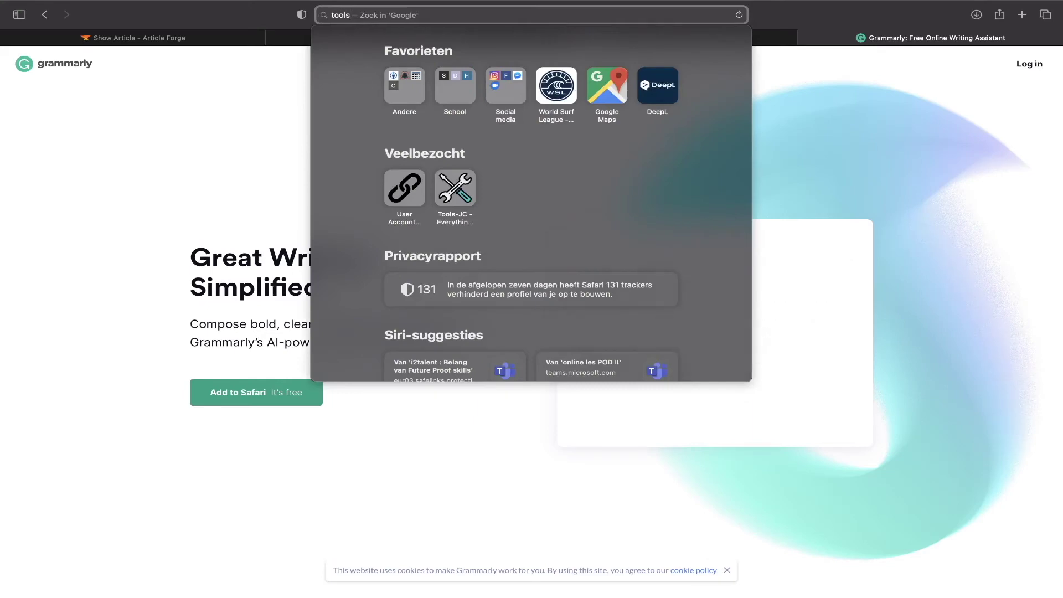
{"action": "key", "text": "Return"}
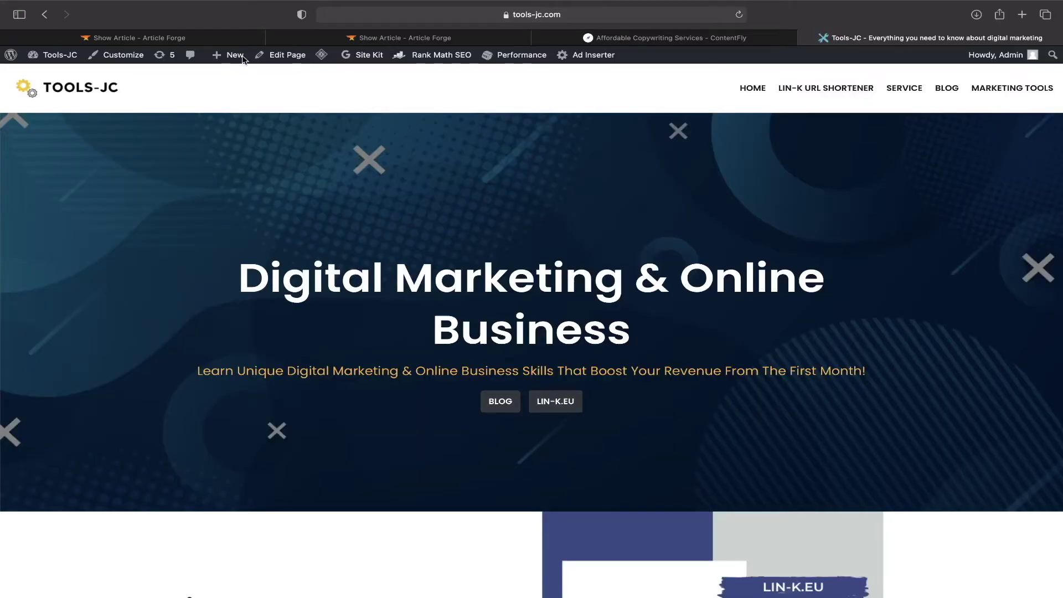
Step: Create a new WordPress post and paste in the article, using its headline as the post title
{"action": "mouse_move", "coordinate": [236, 58]}
{"action": "left_click", "coordinate": [235, 78]}
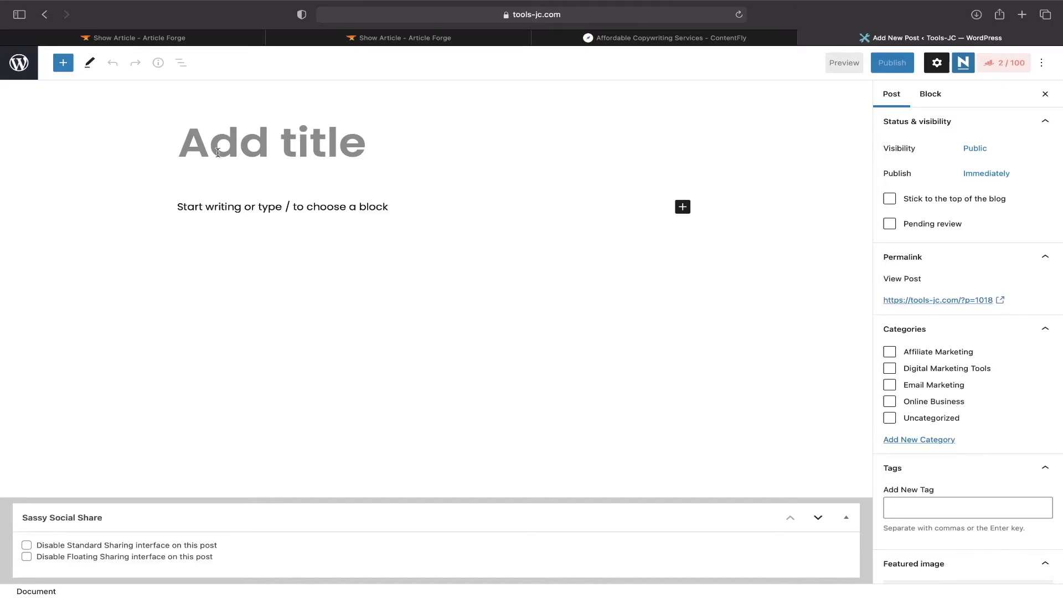
{"action": "key", "text": "super+v"}
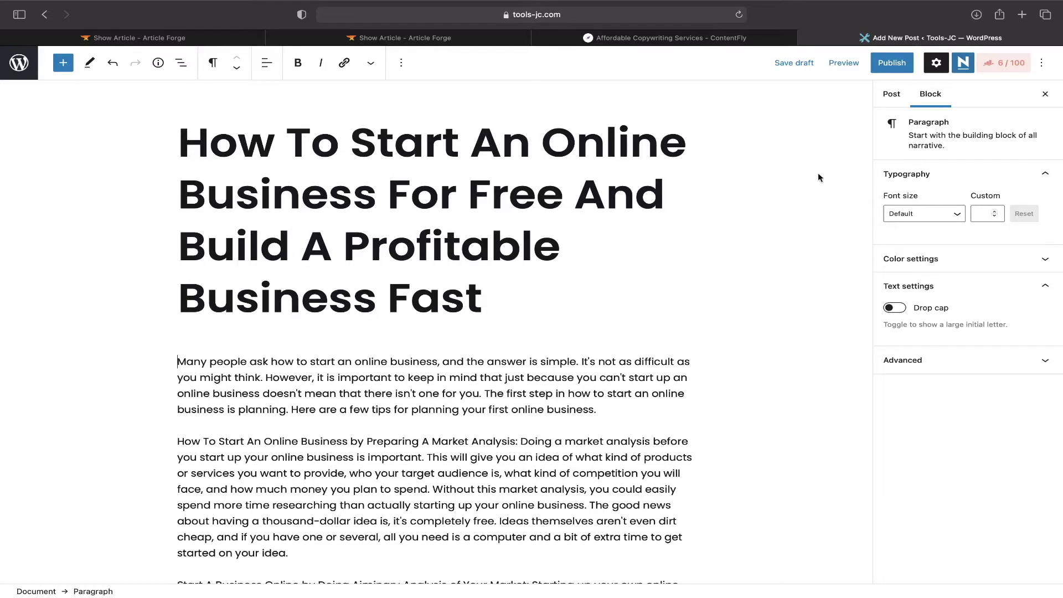
Step: Open the Rank Math SEO analysis of the post down to its focus keyword and Basic SEO checks
{"action": "left_click", "coordinate": [995, 65]}
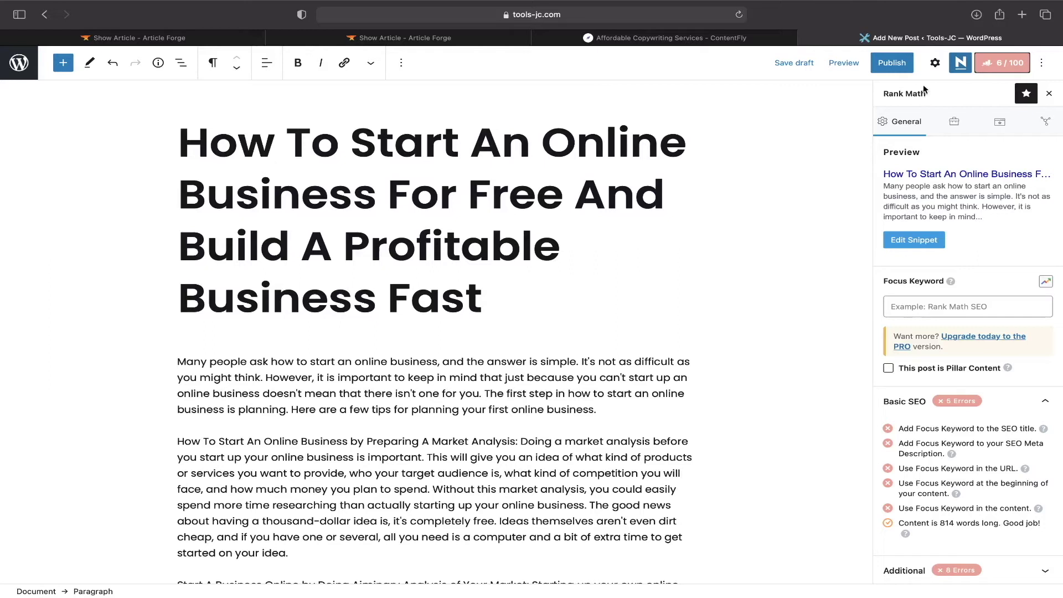
{"action": "scroll", "coordinate": [967, 279], "scroll_direction": "down", "scroll_amount": 1}
{"action": "scroll", "coordinate": [967, 275], "scroll_direction": "down", "scroll_amount": 3}
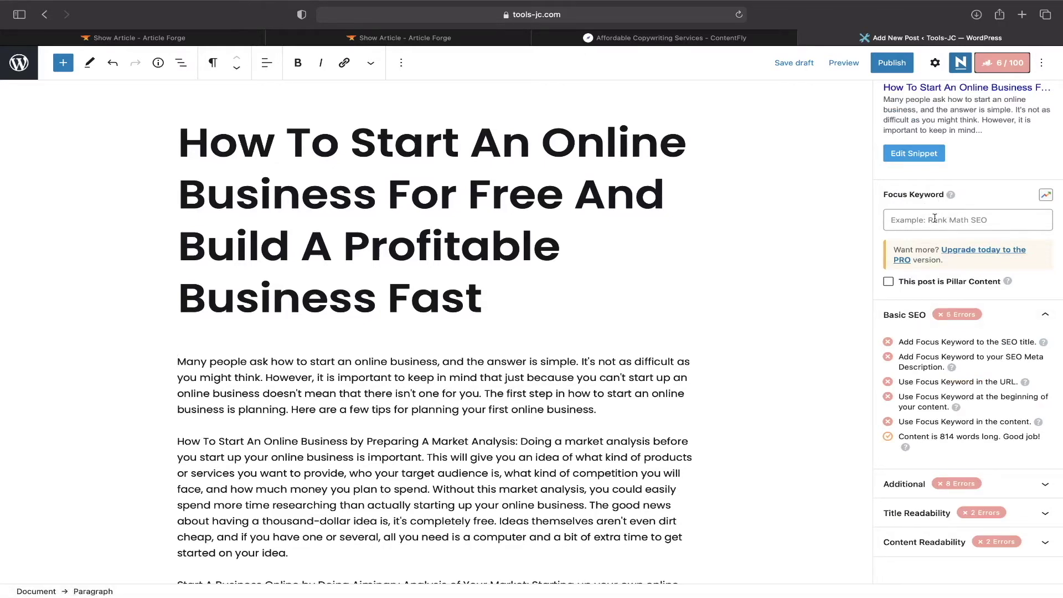
Step: Copy the main keyword "How To Start An Online Business" of the newest article in Article Forge's article list
{"action": "left_click", "coordinate": [210, 39]}
{"action": "scroll", "coordinate": [216, 50], "scroll_direction": "up", "scroll_amount": 5}
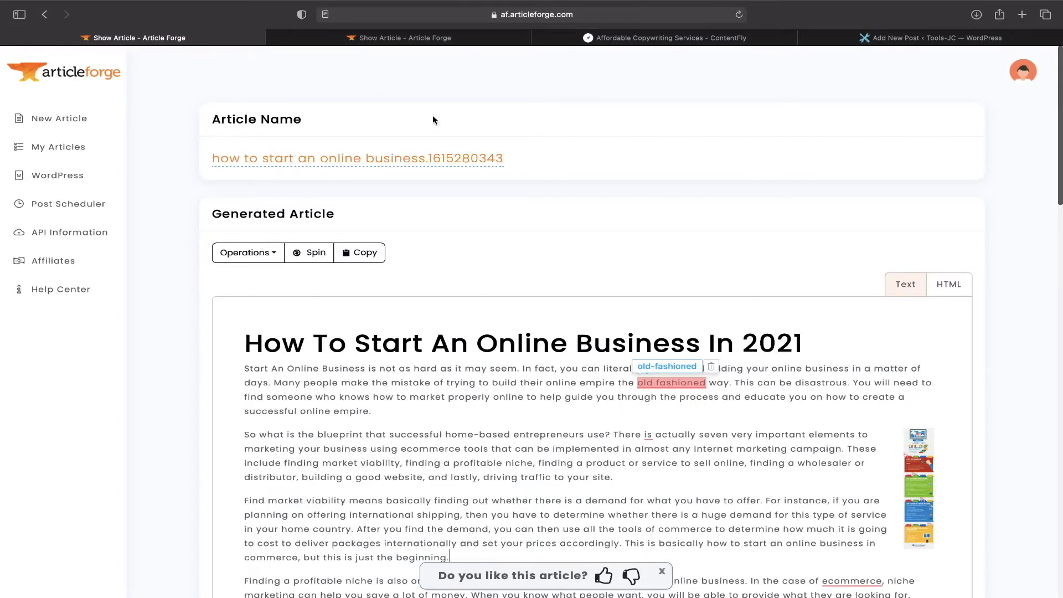
{"action": "left_click", "coordinate": [59, 148]}
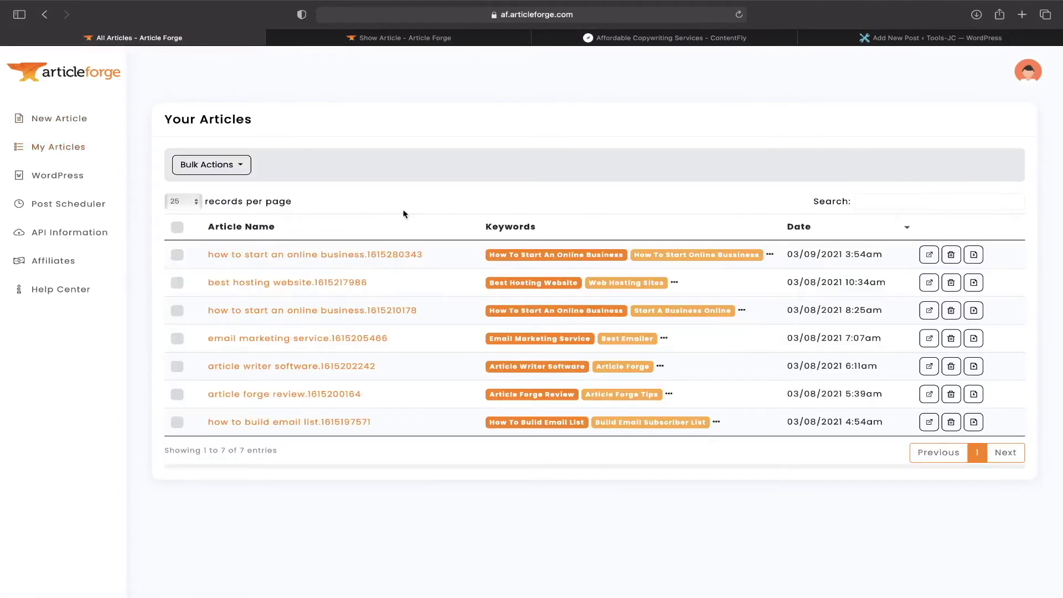
{"action": "left_click_drag", "start_coordinate": [626, 254], "coordinate": [493, 258]}
{"action": "key", "text": "super+c"}
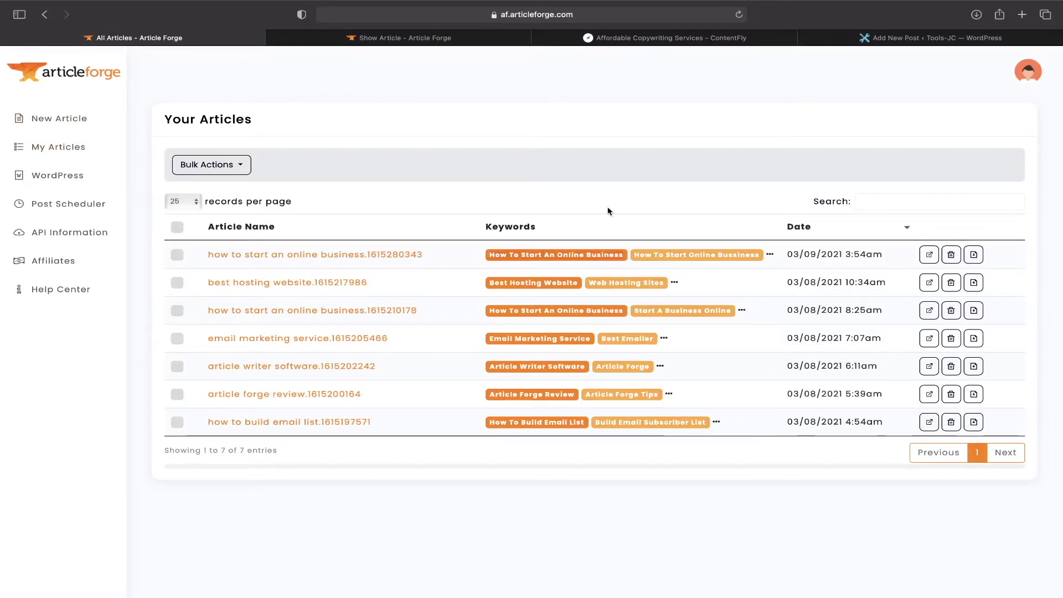
Step: Return to the WordPress post and set its Rank Math focus keyword to "How To Start An Online Business"
{"action": "left_click", "coordinate": [908, 37]}
{"action": "left_click", "coordinate": [903, 229]}
{"action": "key", "text": "super+v"}
{"action": "key", "text": "Return"}
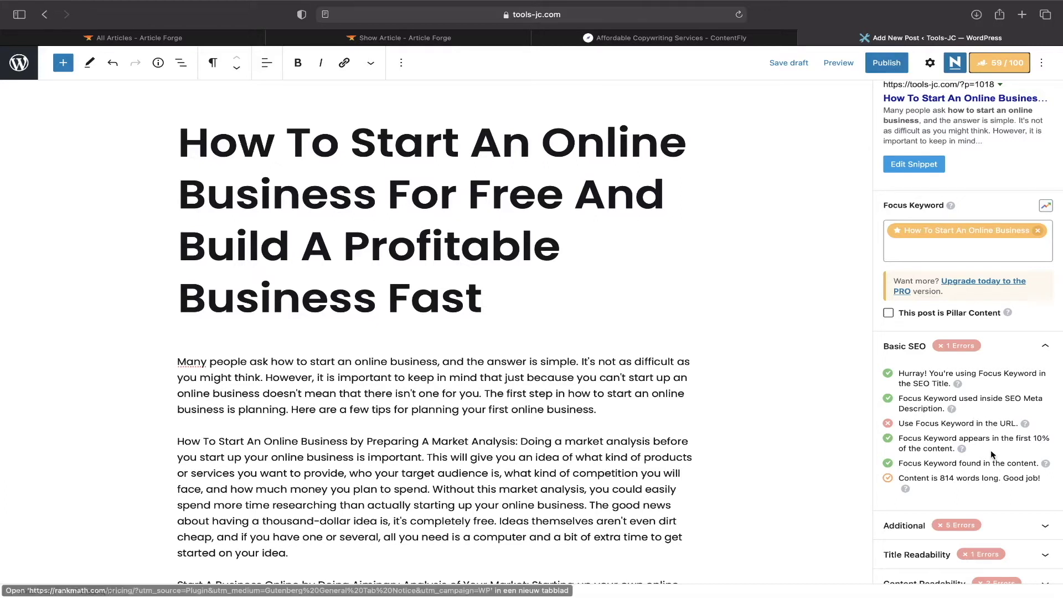
Step: Examine the post's search snippet settings and its Additional SEO checks, especially the one about the focus keyword in subheadings
{"action": "scroll", "coordinate": [990, 454], "scroll_direction": "down", "scroll_amount": 1}
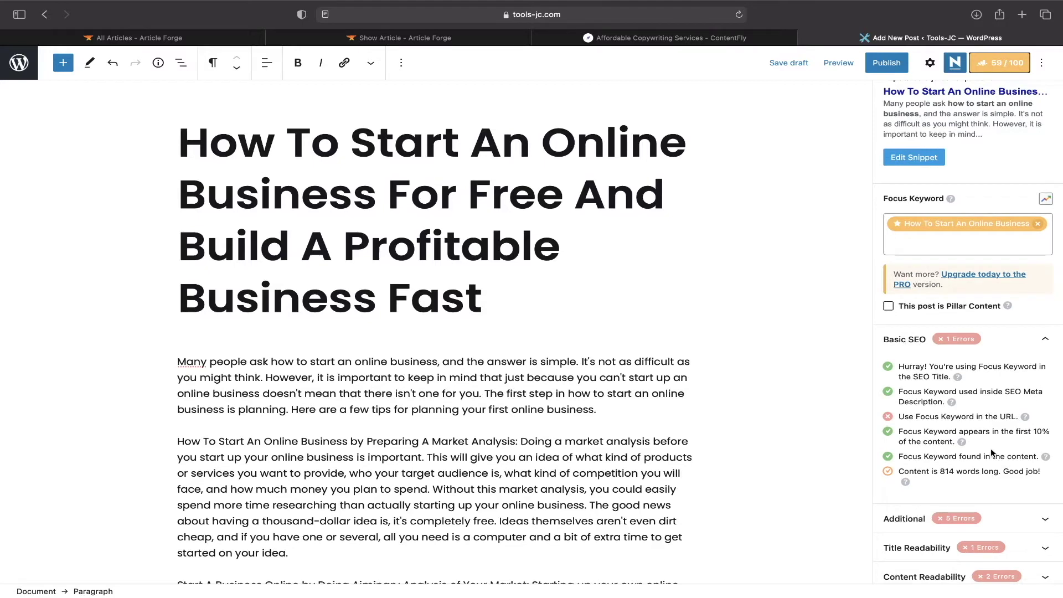
{"action": "scroll", "coordinate": [991, 448], "scroll_direction": "up", "scroll_amount": 3}
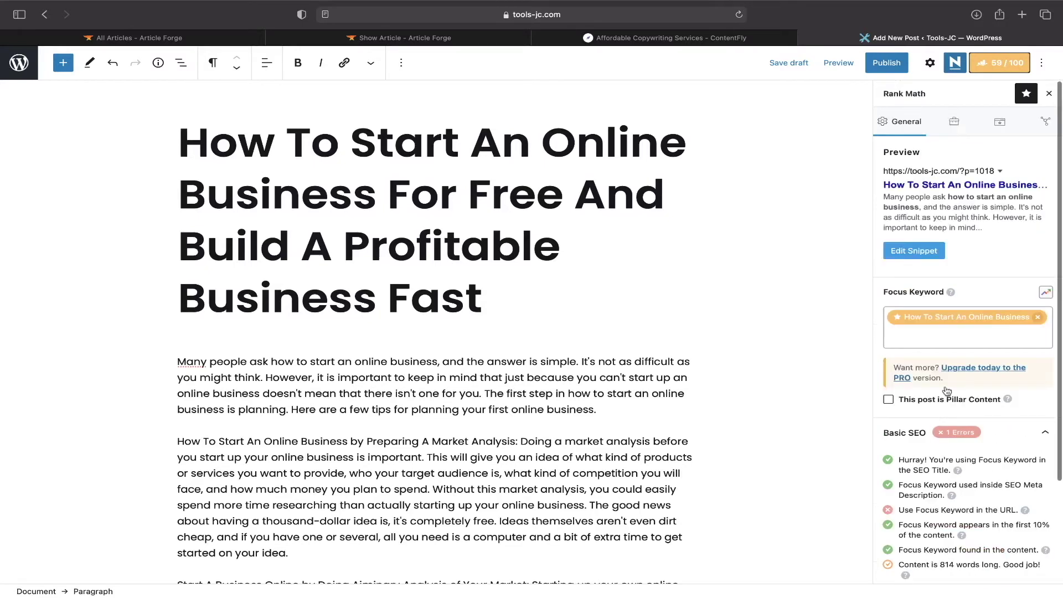
{"action": "left_click", "coordinate": [911, 250]}
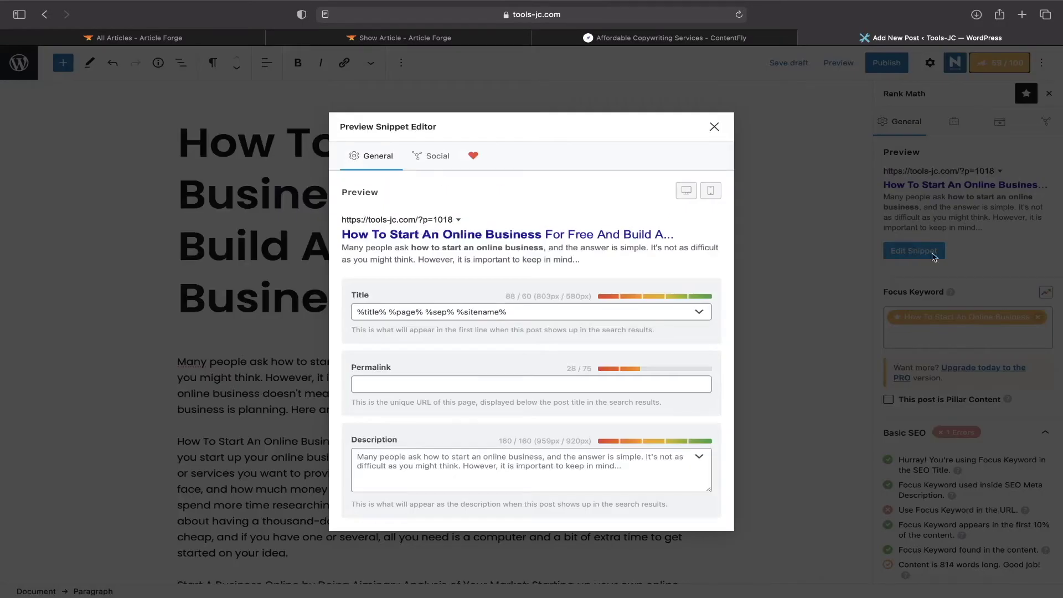
{"action": "left_click", "coordinate": [715, 129]}
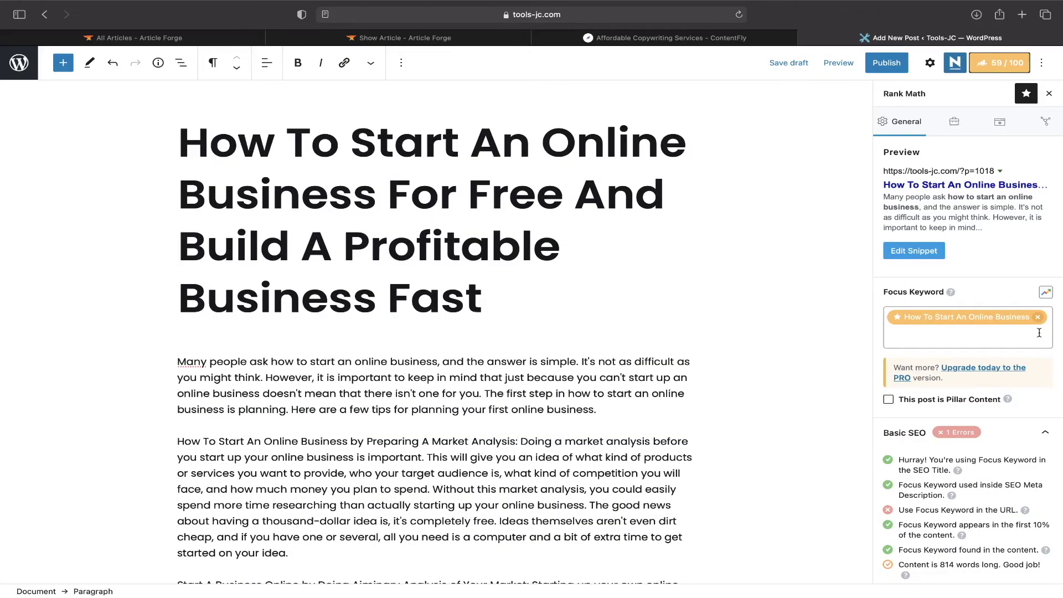
{"action": "scroll", "coordinate": [991, 273], "scroll_direction": "down", "scroll_amount": 3}
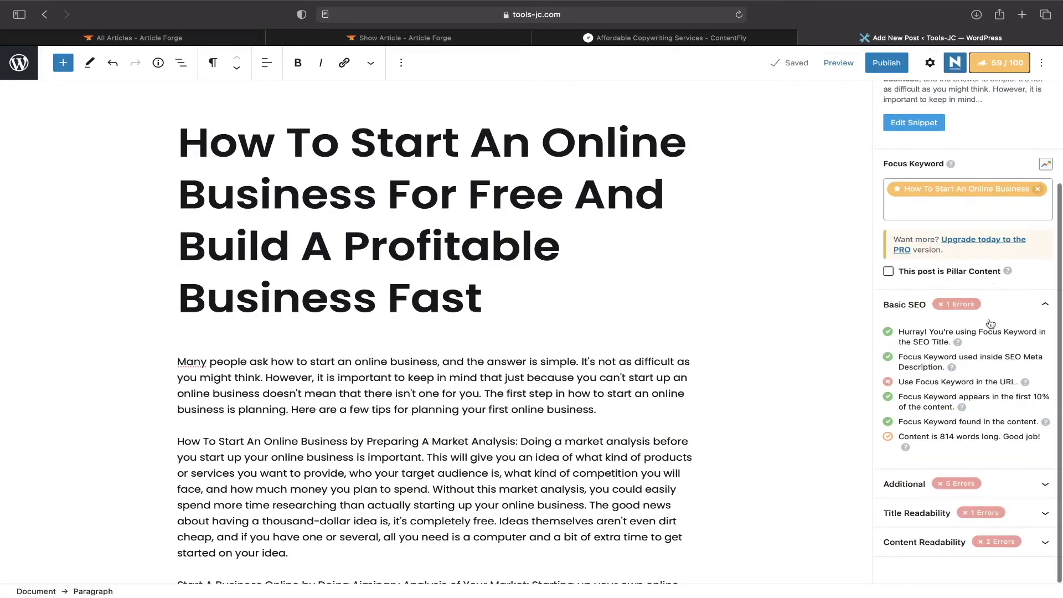
{"action": "left_click", "coordinate": [942, 484]}
{"action": "scroll", "coordinate": [951, 395], "scroll_direction": "down", "scroll_amount": 2}
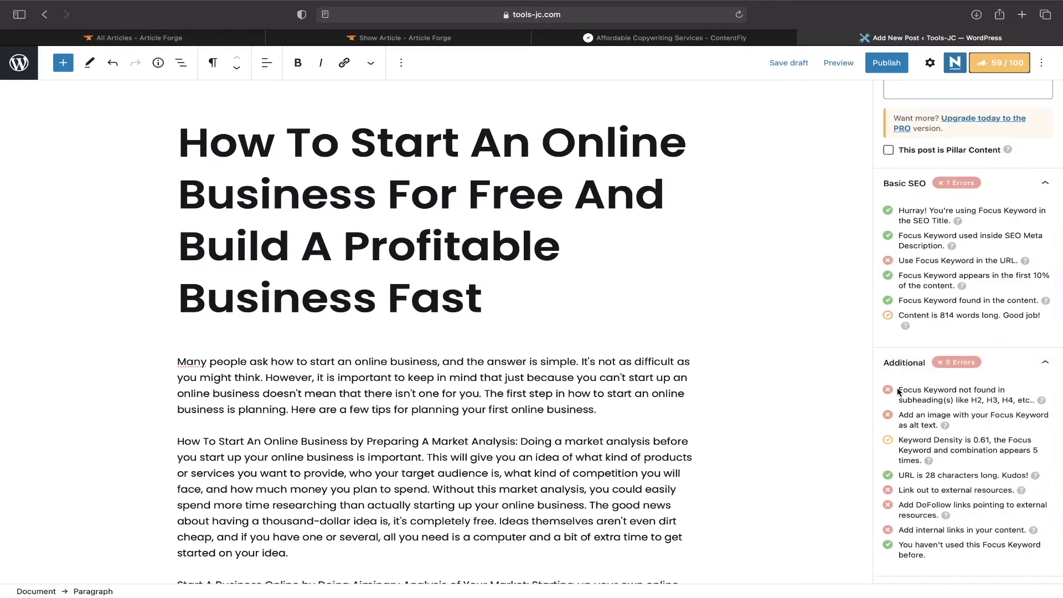
{"action": "left_click_drag", "start_coordinate": [898, 390], "coordinate": [1054, 400]}
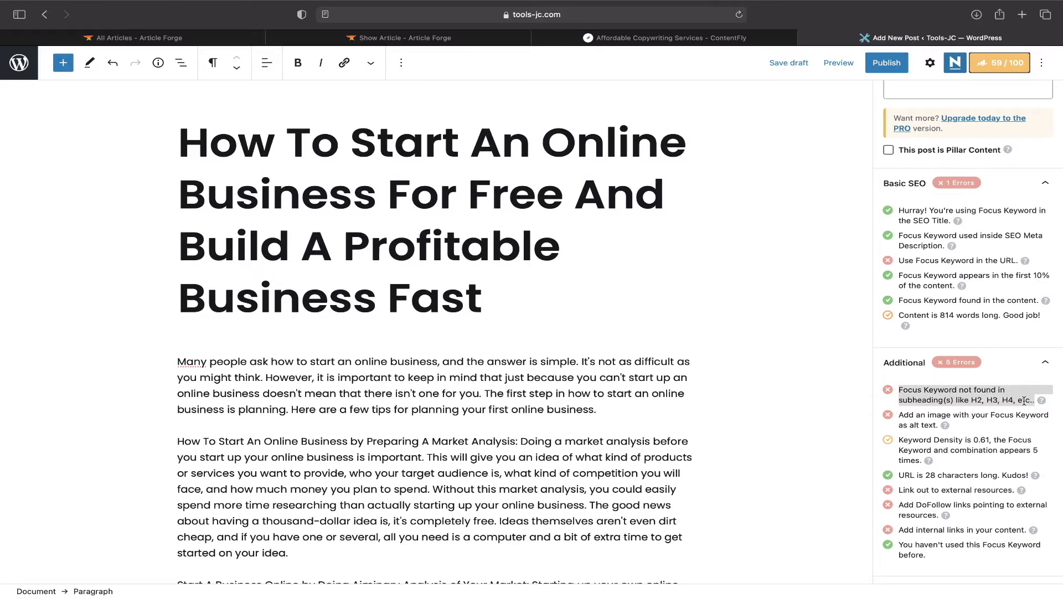
{"action": "left_click", "coordinate": [985, 394]}
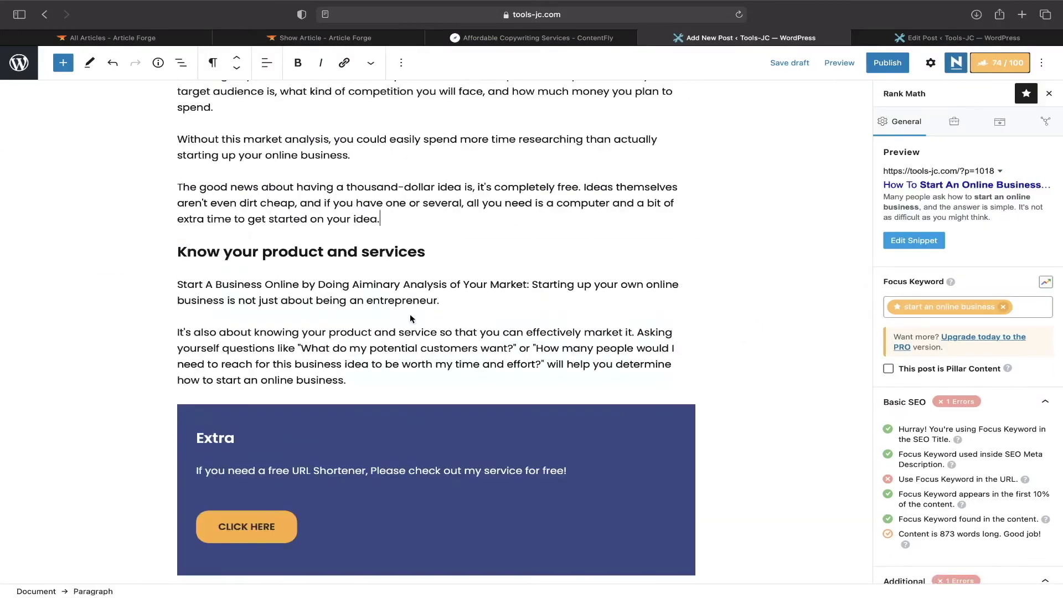
Step: Review the formatted post from its title through the headings, call-out boxes and closing section, along with the Rank Math checks
{"action": "scroll", "coordinate": [410, 319], "scroll_direction": "down", "scroll_amount": 15}
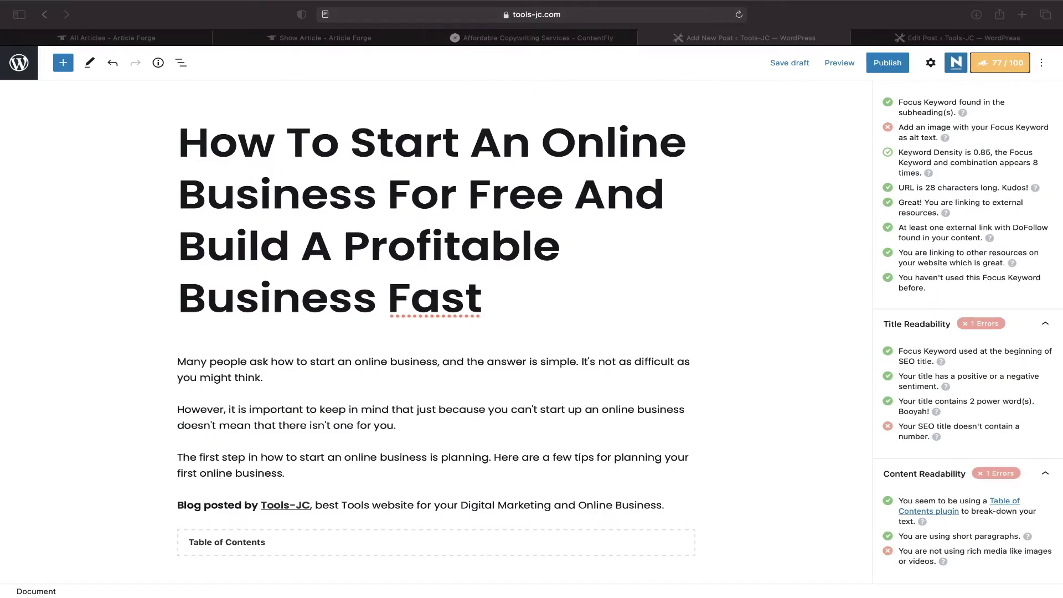
{"action": "left_click", "coordinate": [648, 360]}
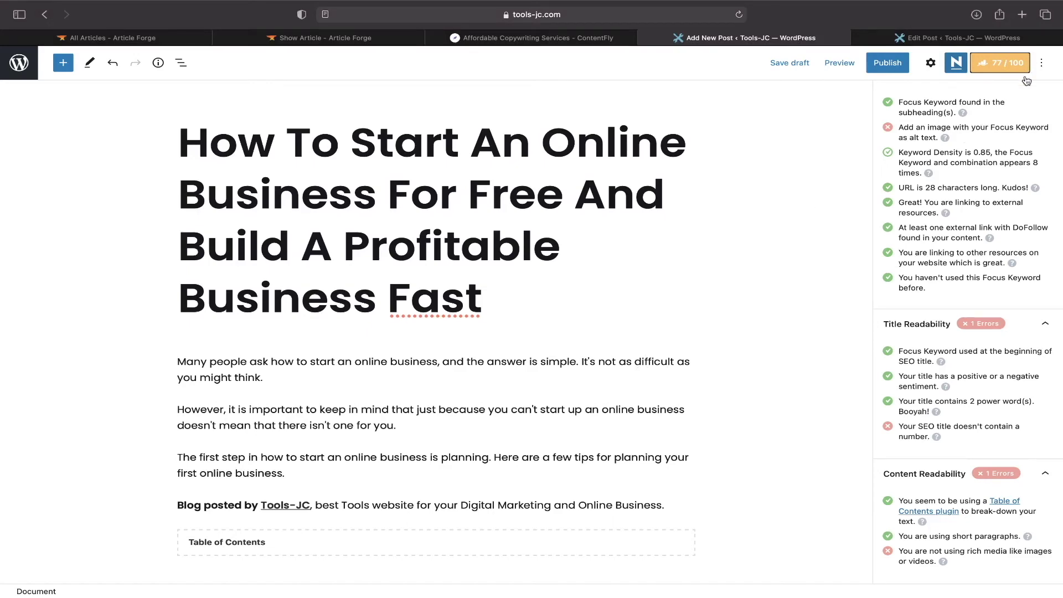
{"action": "scroll", "coordinate": [803, 198], "scroll_direction": "down", "scroll_amount": 6}
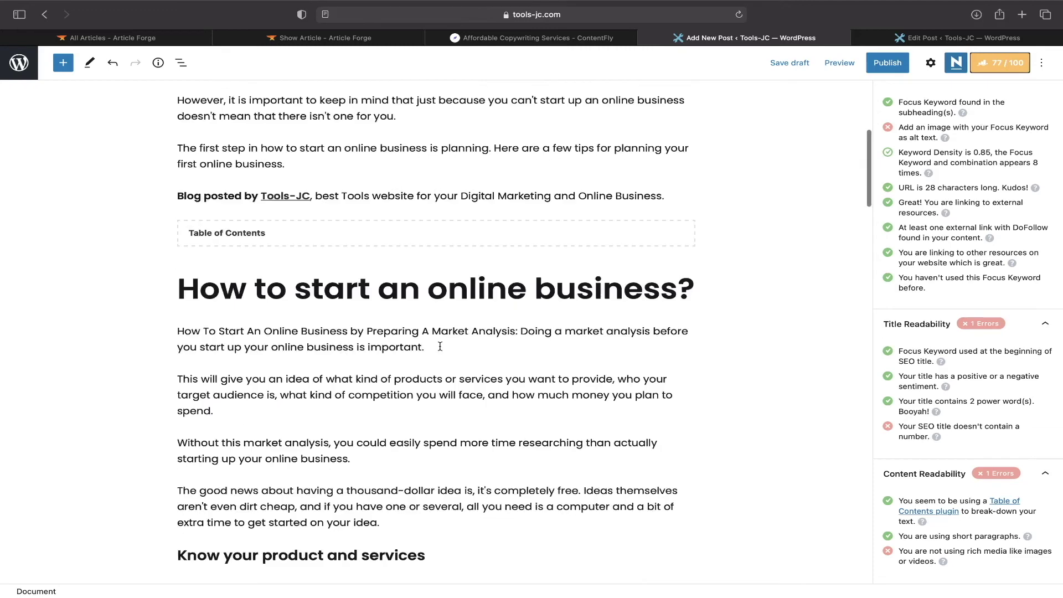
{"action": "scroll", "coordinate": [440, 346], "scroll_direction": "up", "scroll_amount": 3}
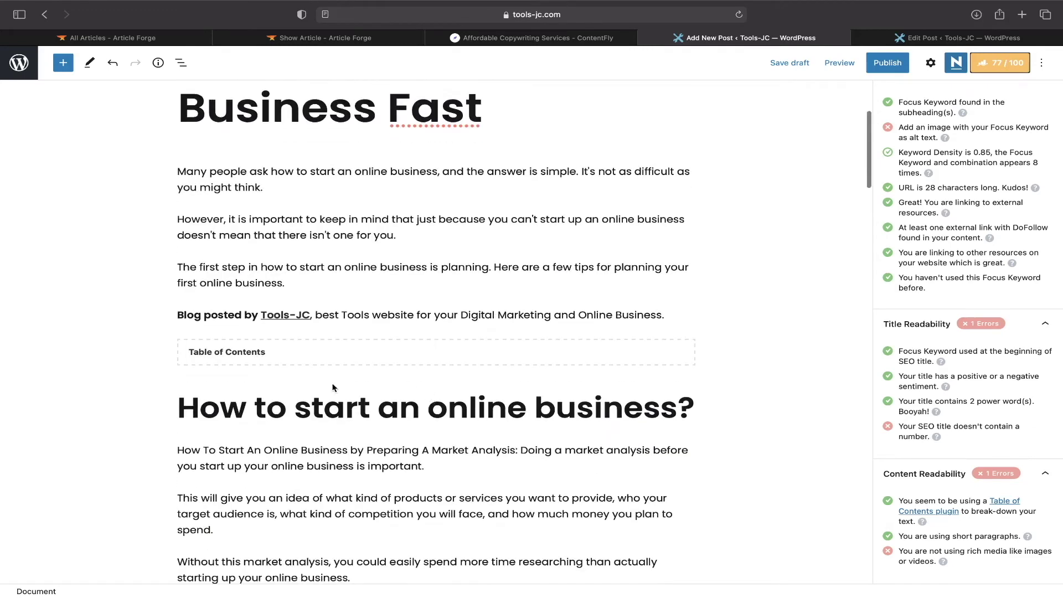
{"action": "scroll", "coordinate": [452, 349], "scroll_direction": "down", "scroll_amount": 3}
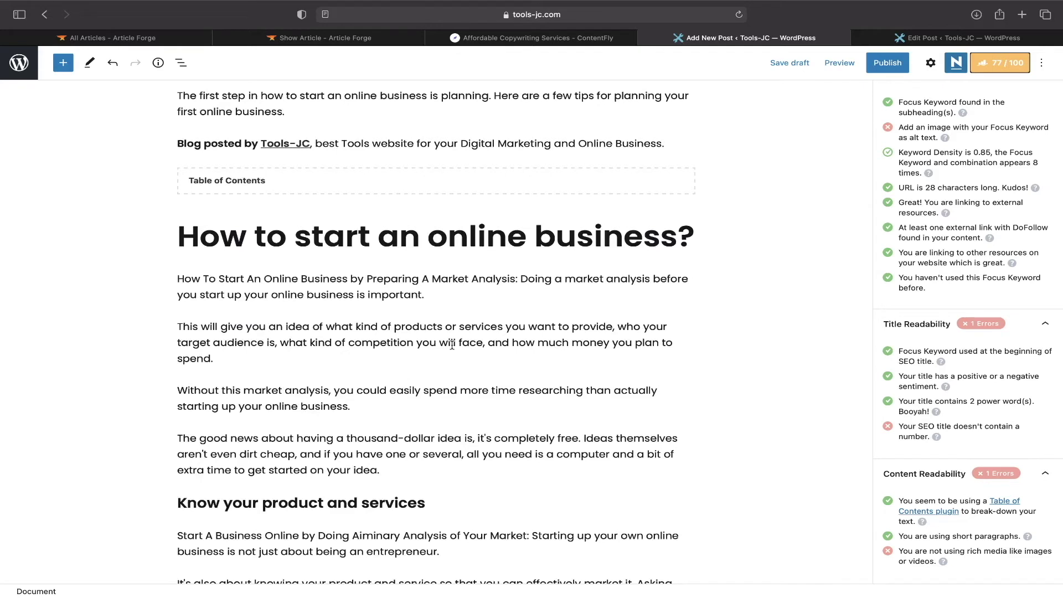
{"action": "key", "text": "super+s"}
{"action": "scroll", "coordinate": [468, 253], "scroll_direction": "down", "scroll_amount": 10}
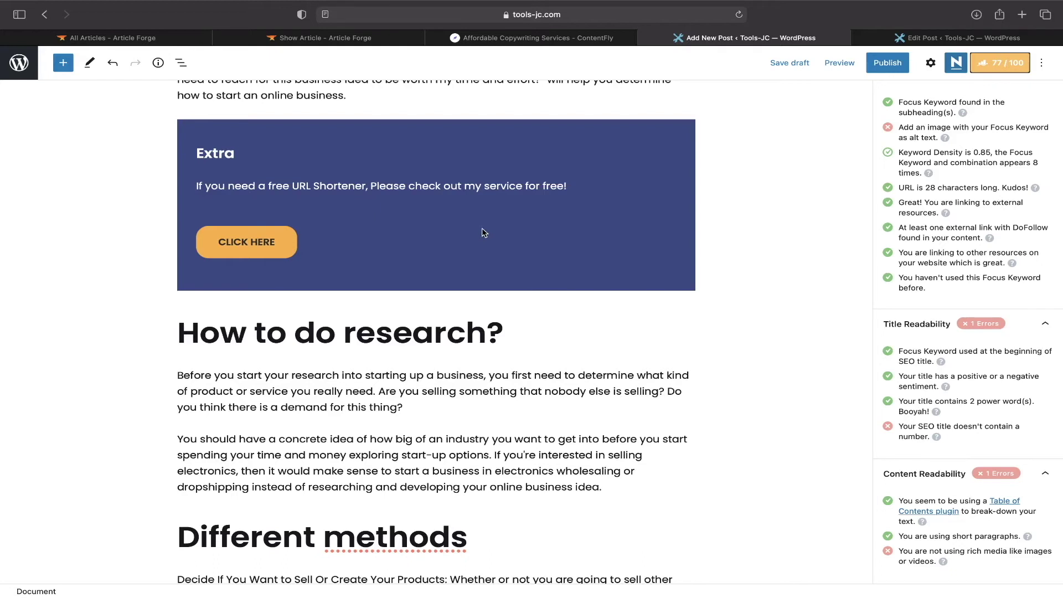
{"action": "scroll", "coordinate": [482, 233], "scroll_direction": "down", "scroll_amount": 1}
{"action": "scroll", "coordinate": [482, 232], "scroll_direction": "down", "scroll_amount": 7}
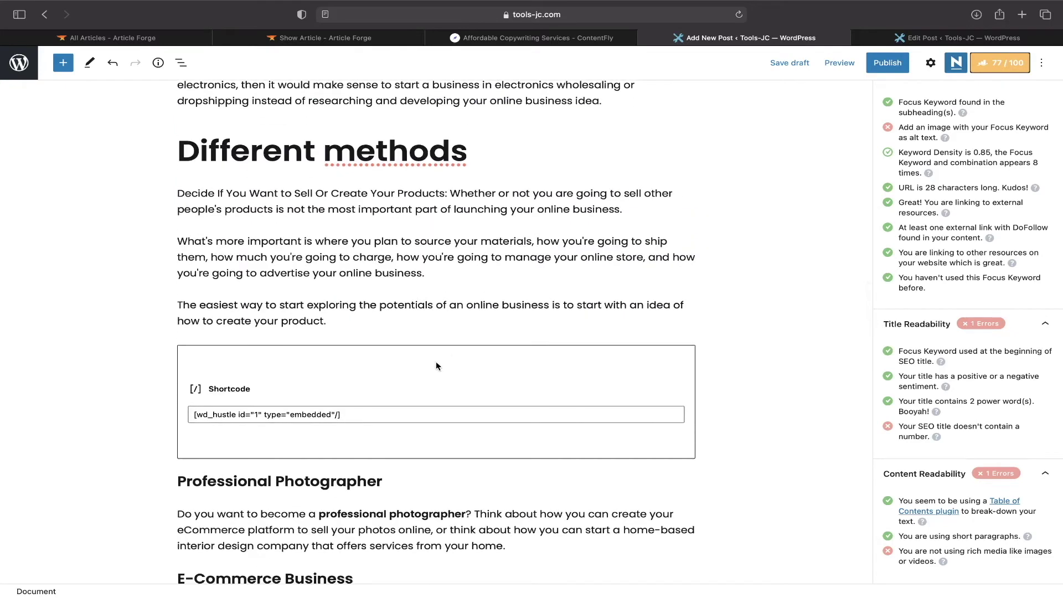
{"action": "scroll", "coordinate": [596, 306], "scroll_direction": "down", "scroll_amount": 2}
{"action": "scroll", "coordinate": [596, 307], "scroll_direction": "down", "scroll_amount": 7}
{"action": "scroll", "coordinate": [595, 302], "scroll_direction": "down", "scroll_amount": 2}
{"action": "scroll", "coordinate": [595, 302], "scroll_direction": "down", "scroll_amount": 12}
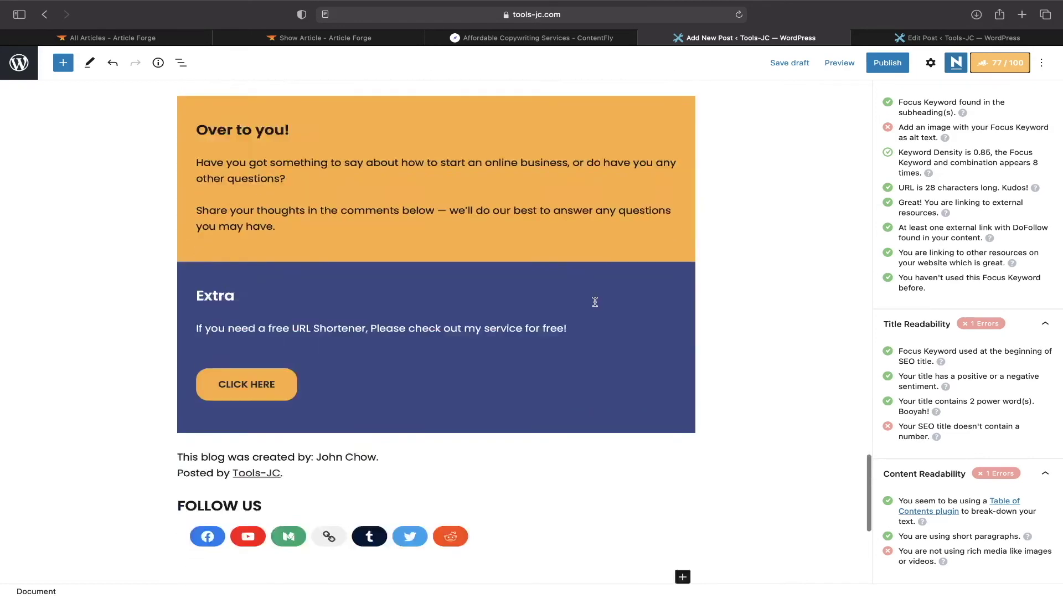
{"action": "scroll", "coordinate": [595, 302], "scroll_direction": "down", "scroll_amount": 1}
{"action": "key", "text": "Home"}
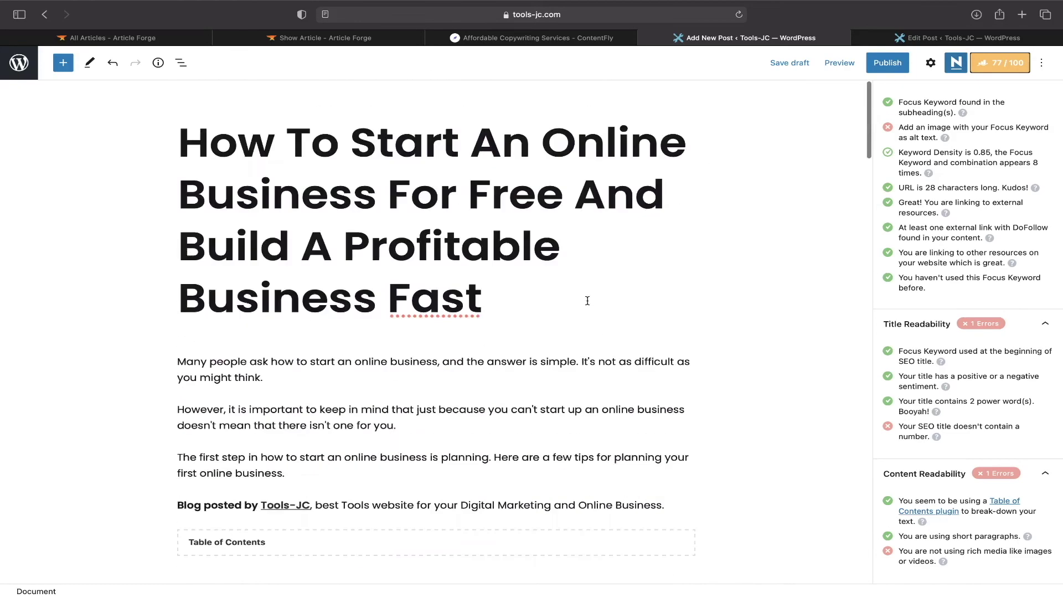
{"action": "scroll", "coordinate": [975, 351], "scroll_direction": "up", "scroll_amount": 5}
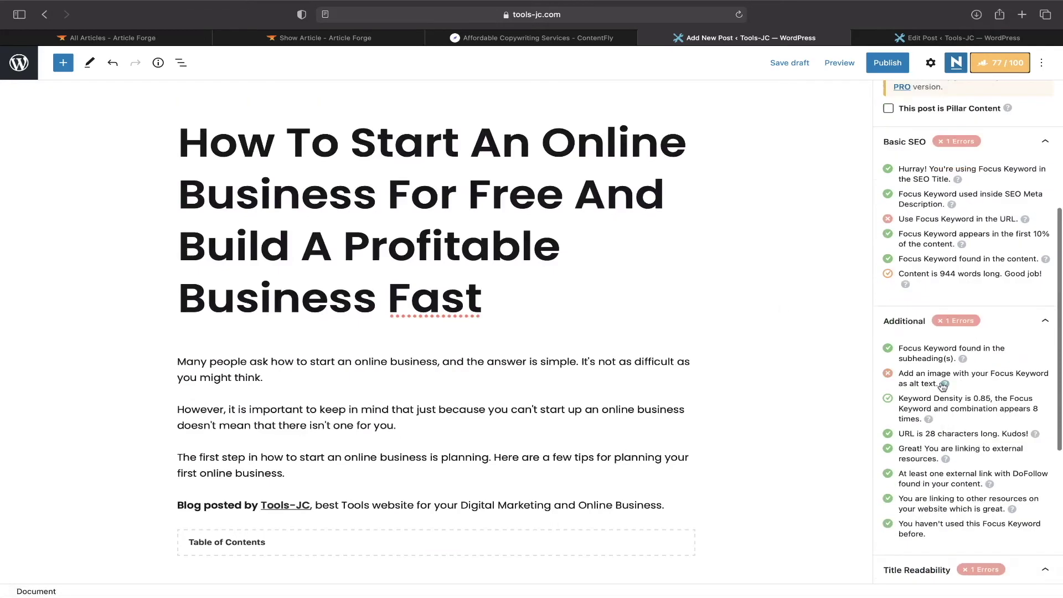
Step: Open canva.com in a new browser tab and open the existing BlogImage design
{"action": "mouse_move", "coordinate": [672, 400]}
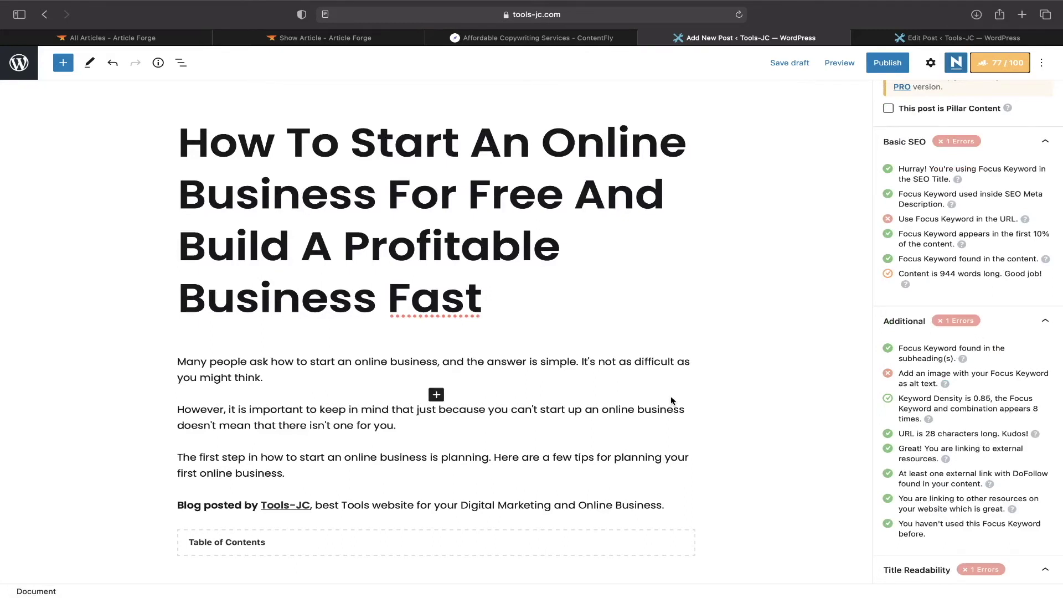
{"action": "left_click", "coordinate": [1022, 15]}
{"action": "type", "text": "canva.com"}
{"action": "key", "text": "Return"}
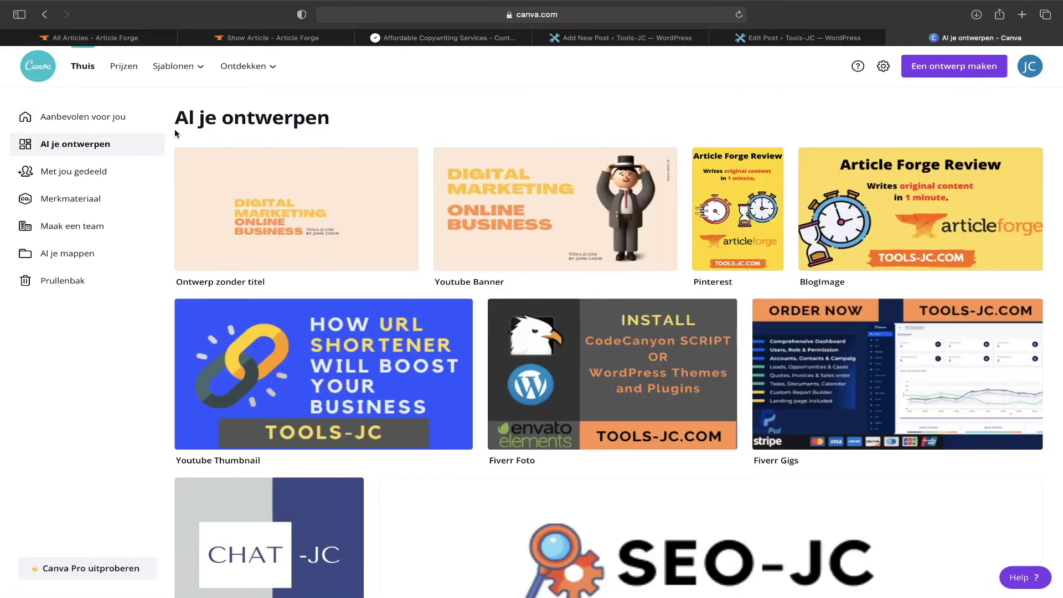
{"action": "scroll", "coordinate": [175, 133], "scroll_direction": "down", "scroll_amount": 10}
{"action": "scroll", "coordinate": [175, 133], "scroll_direction": "up", "scroll_amount": 4}
{"action": "scroll", "coordinate": [174, 132], "scroll_direction": "up", "scroll_amount": 7}
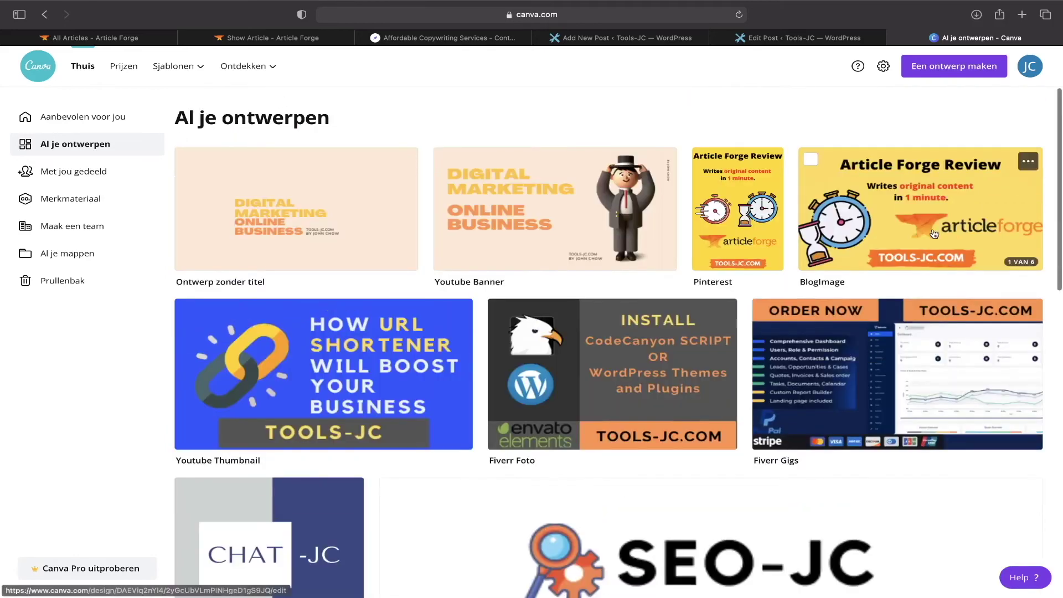
{"action": "left_click", "coordinate": [935, 234]}
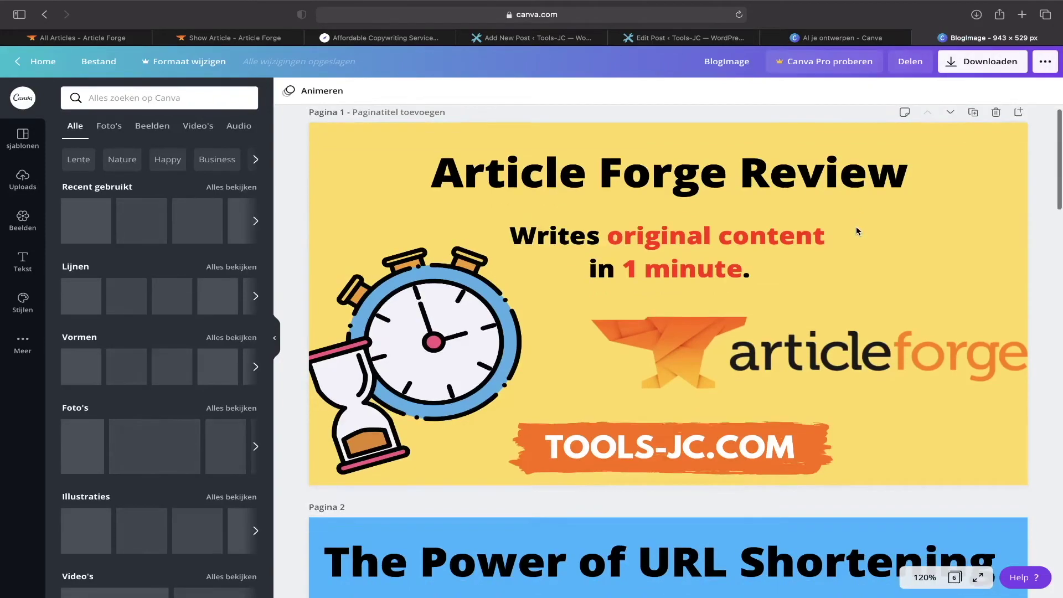
Step: Duplicate the Article Forge Review page of the BlogImage design
{"action": "scroll", "coordinate": [857, 225], "scroll_direction": "down", "scroll_amount": 10}
{"action": "scroll", "coordinate": [857, 228], "scroll_direction": "down", "scroll_amount": 10}
{"action": "scroll", "coordinate": [893, 246], "scroll_direction": "up", "scroll_amount": 8}
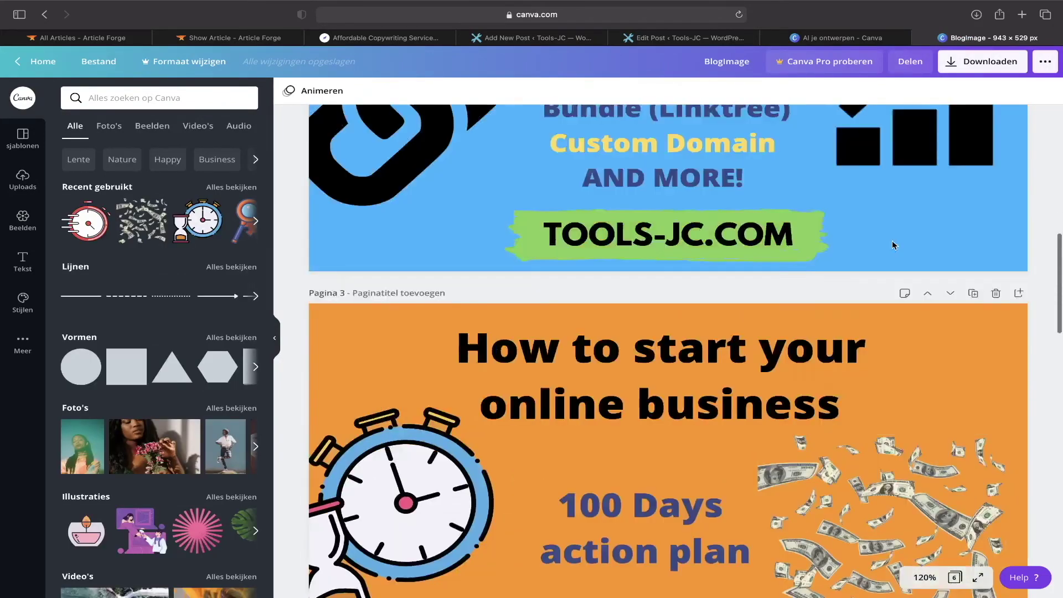
{"action": "scroll", "coordinate": [893, 246], "scroll_direction": "up", "scroll_amount": 10}
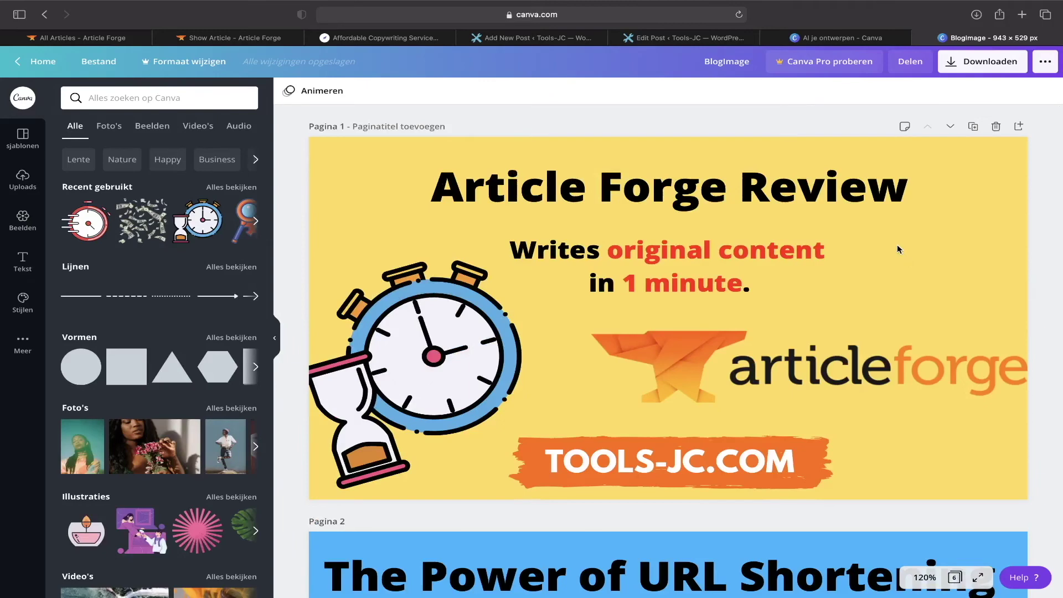
{"action": "left_click", "coordinate": [973, 126]}
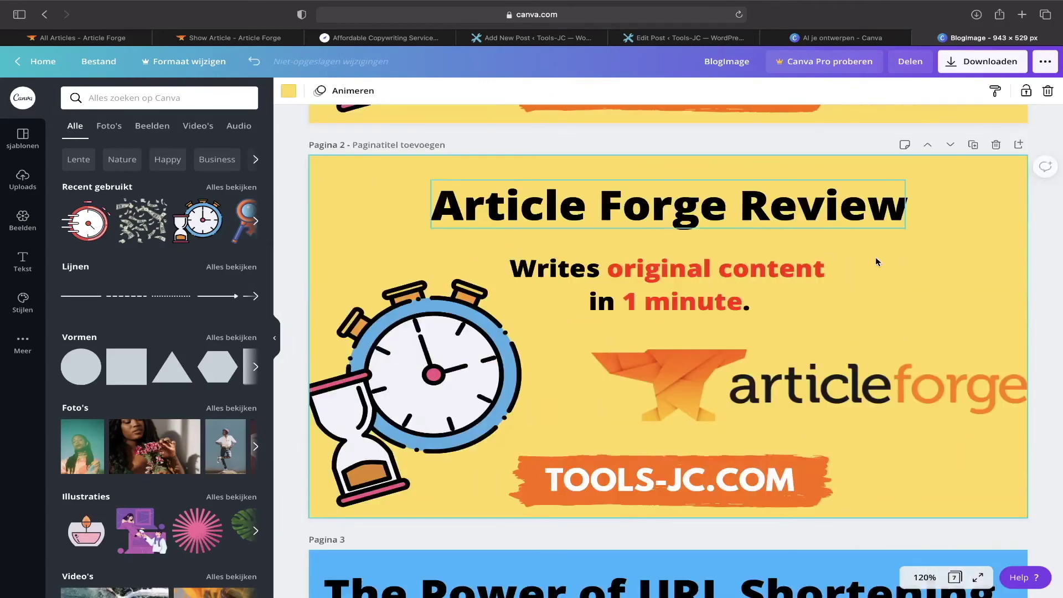
Step: Delete all texts and graphics from page 1, leaving only its background
{"action": "scroll", "coordinate": [876, 257], "scroll_direction": "up", "scroll_amount": 7}
{"action": "left_click_drag", "start_coordinate": [1038, 155], "coordinate": [344, 484]}
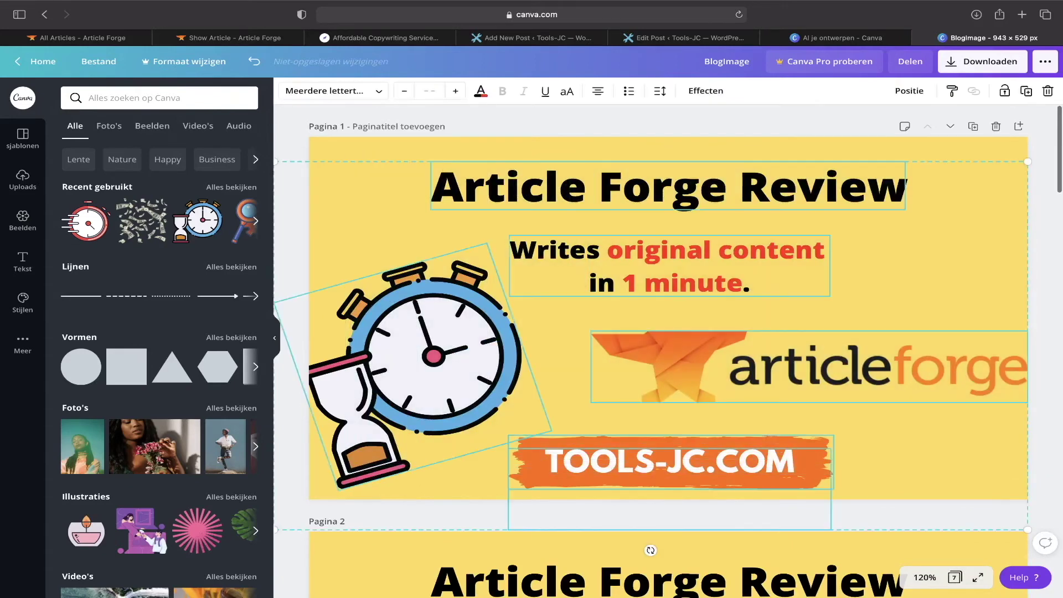
{"action": "key", "text": "Delete"}
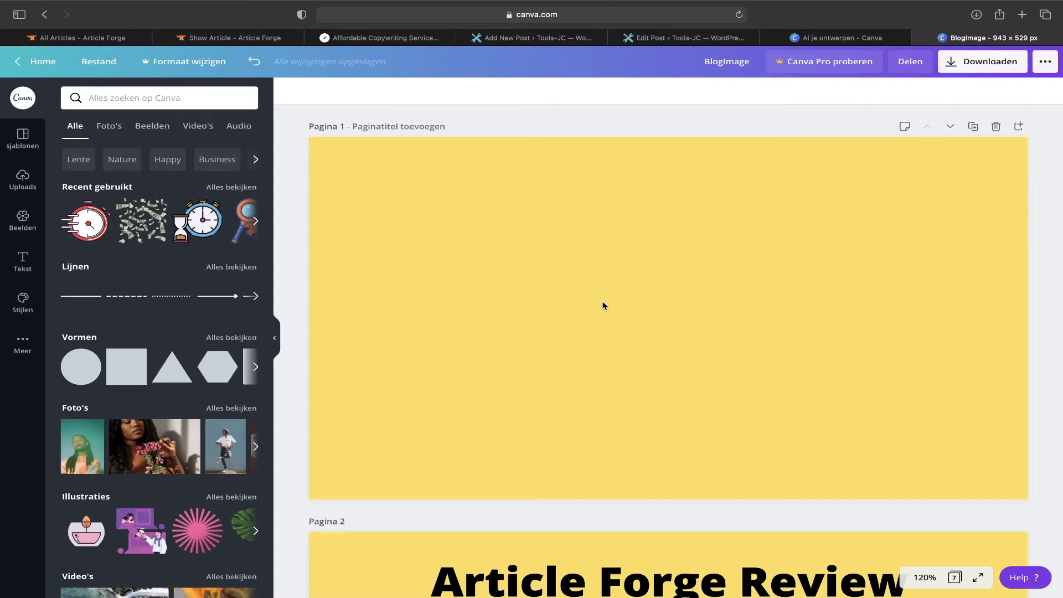
Step: Browse the available design templates for ideas for the emptied page 1
{"action": "left_click", "coordinate": [22, 142]}
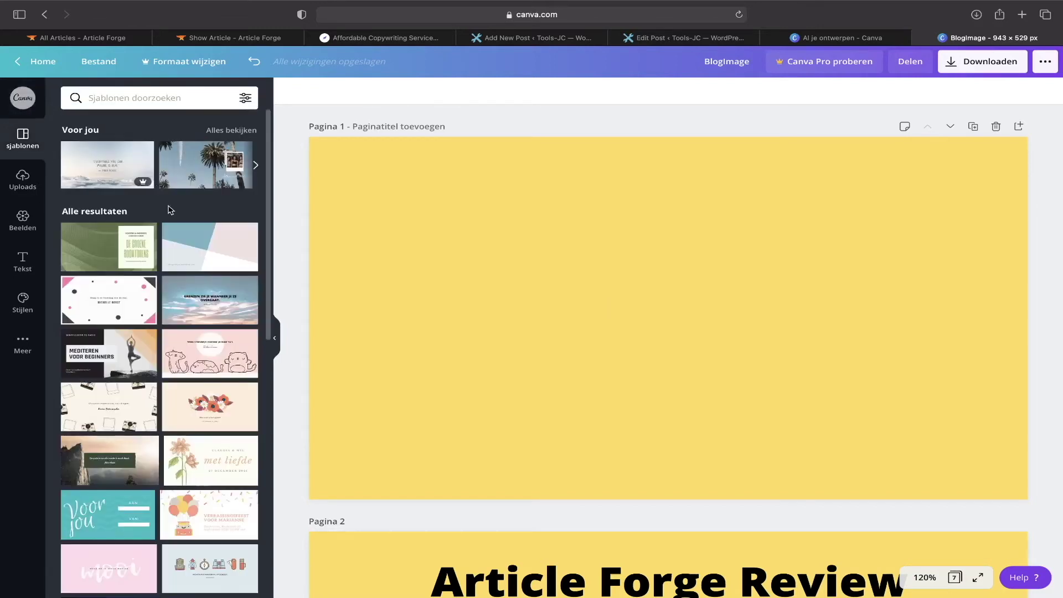
{"action": "scroll", "coordinate": [168, 233], "scroll_direction": "down", "scroll_amount": 10}
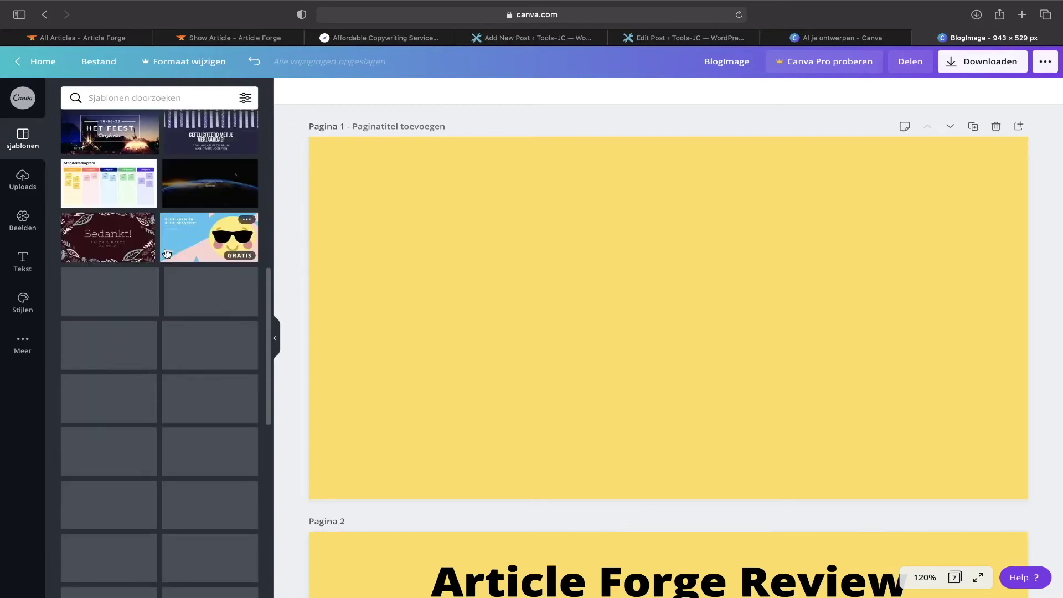
{"action": "scroll", "coordinate": [167, 254], "scroll_direction": "down", "scroll_amount": 2}
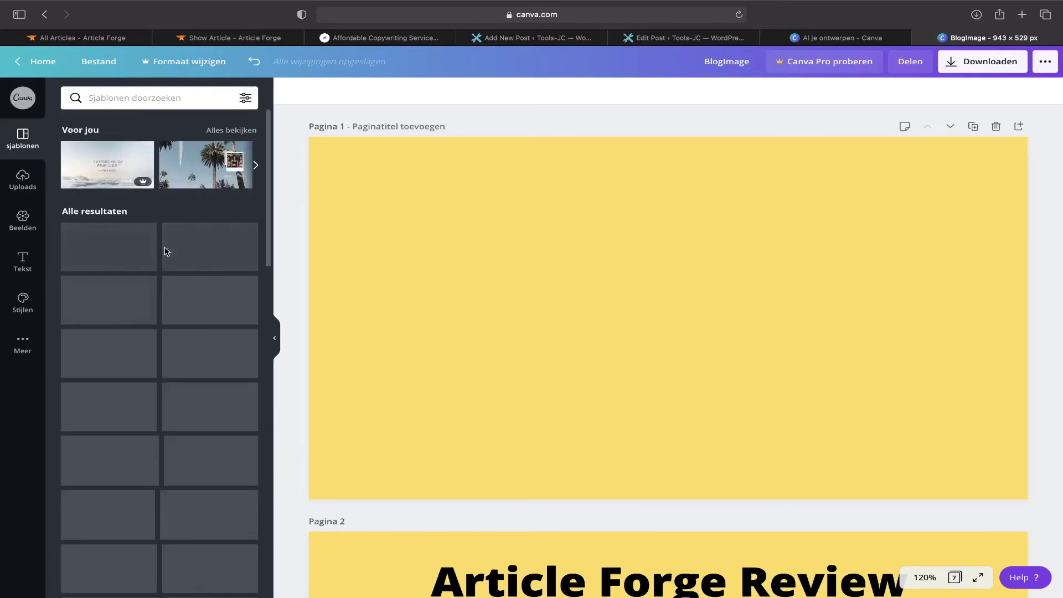
{"action": "left_click", "coordinate": [510, 236]}
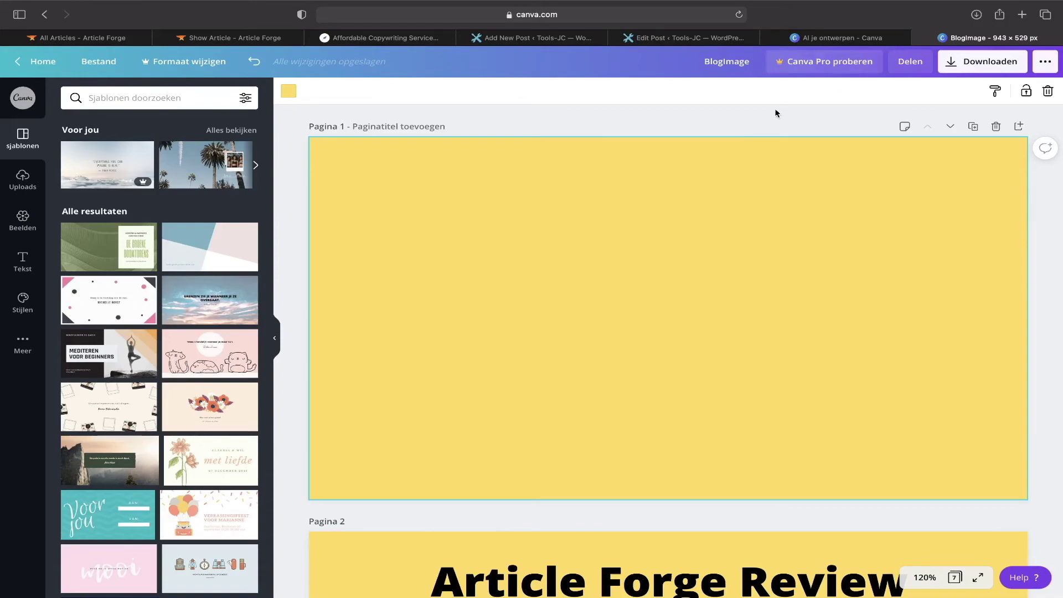
{"action": "key", "text": "ctrl+z"}
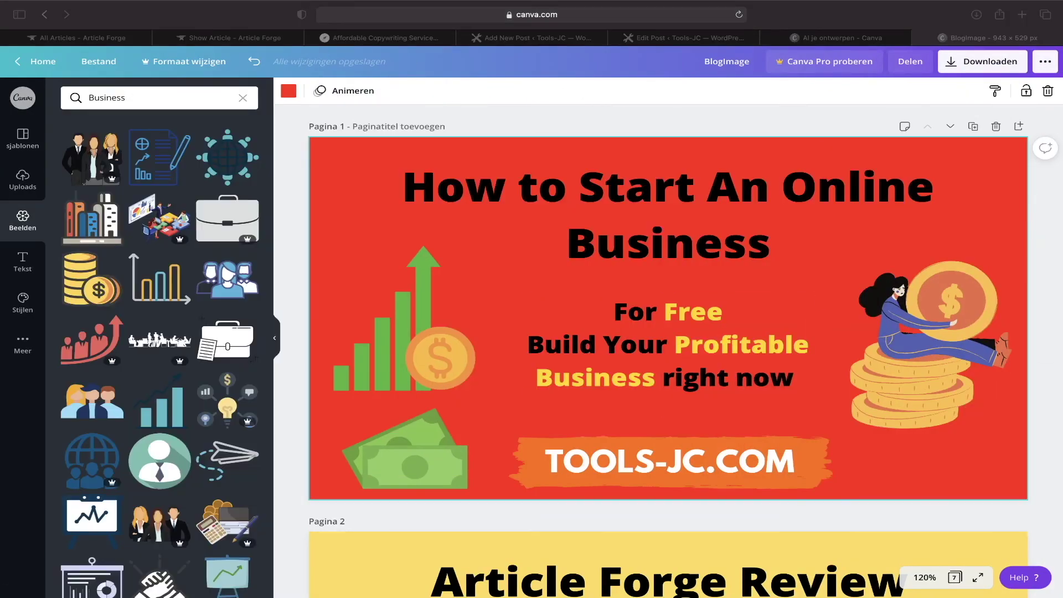
{"action": "left_click", "coordinate": [556, 280]}
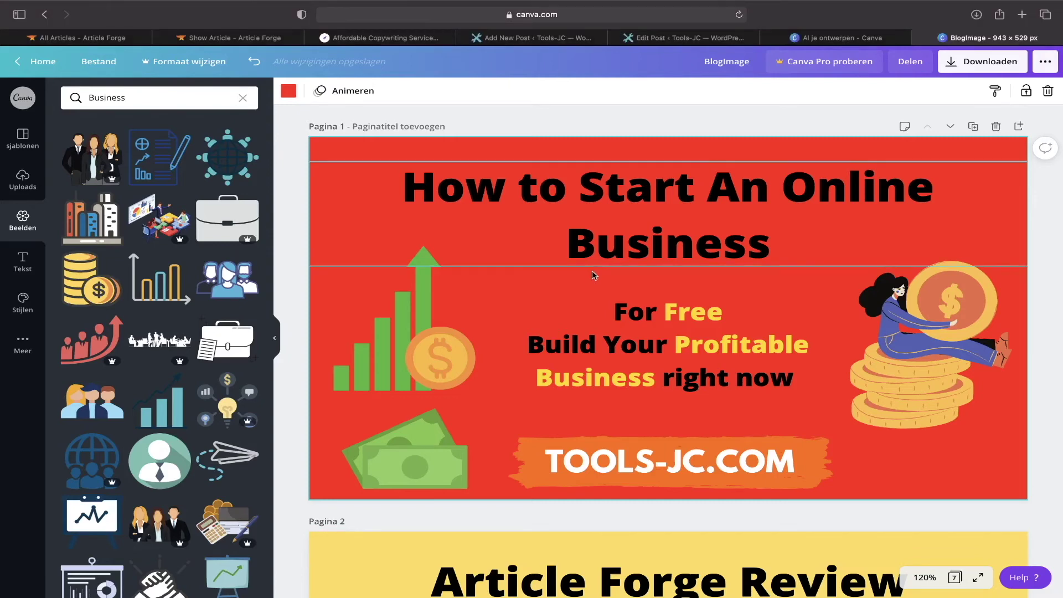
Step: Download only page 1 of the design as a PNG
{"action": "left_click", "coordinate": [991, 63]}
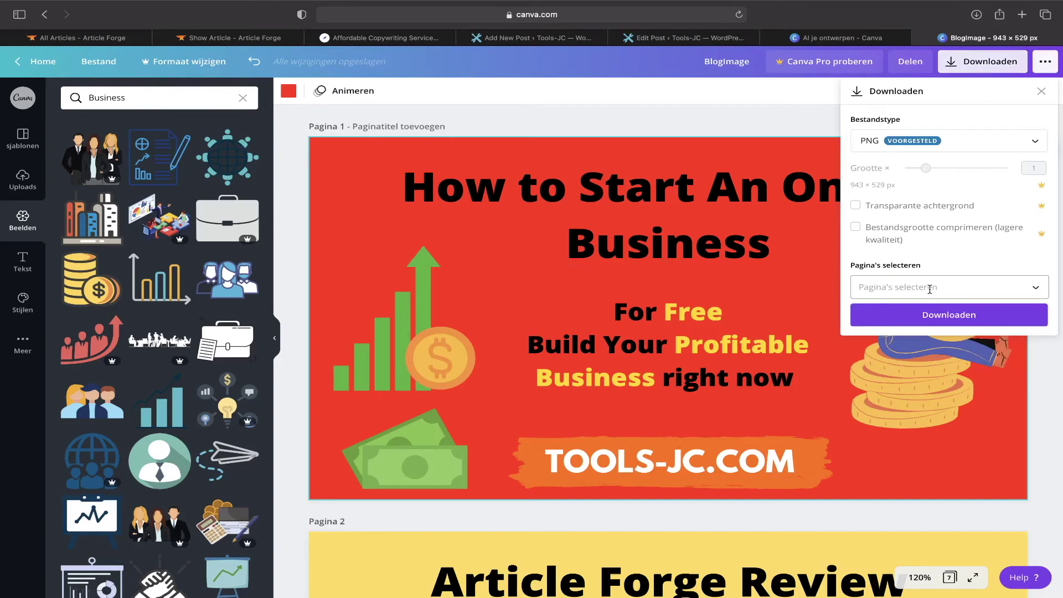
{"action": "left_click", "coordinate": [1037, 291]}
{"action": "left_click", "coordinate": [935, 350]}
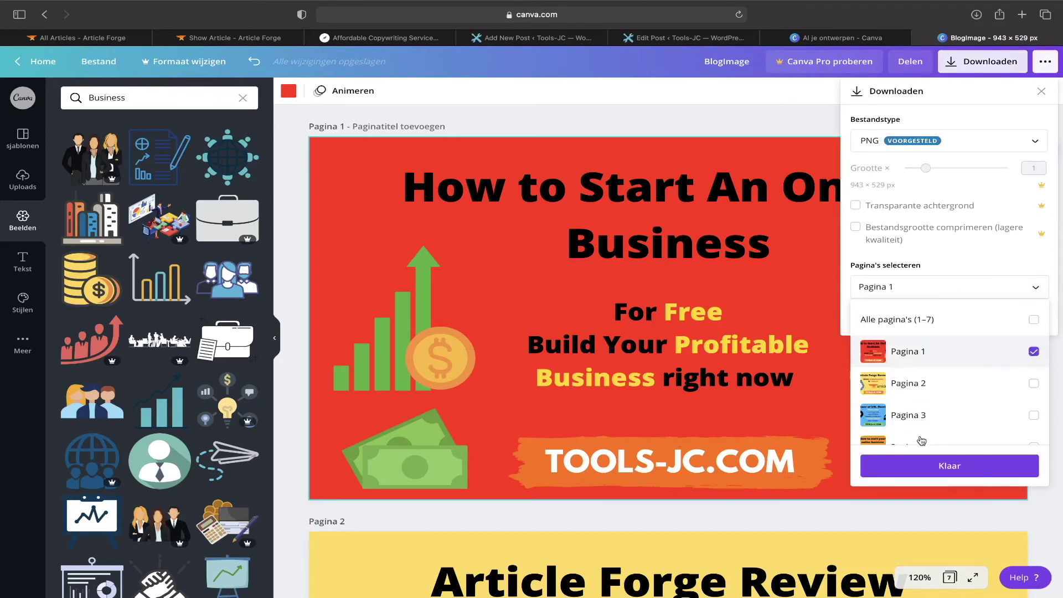
{"action": "left_click", "coordinate": [921, 465]}
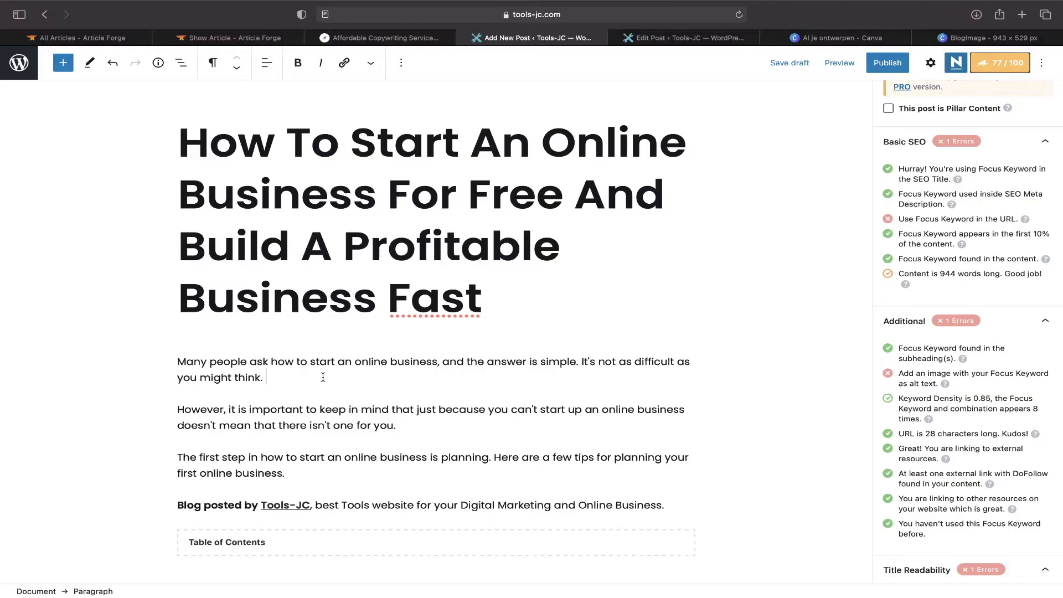
Step: In the WordPress post, insert the downloaded banner image below the title and caption it "How to start An Online Business"
{"action": "scroll", "coordinate": [355, 493], "scroll_direction": "down", "scroll_amount": 2}
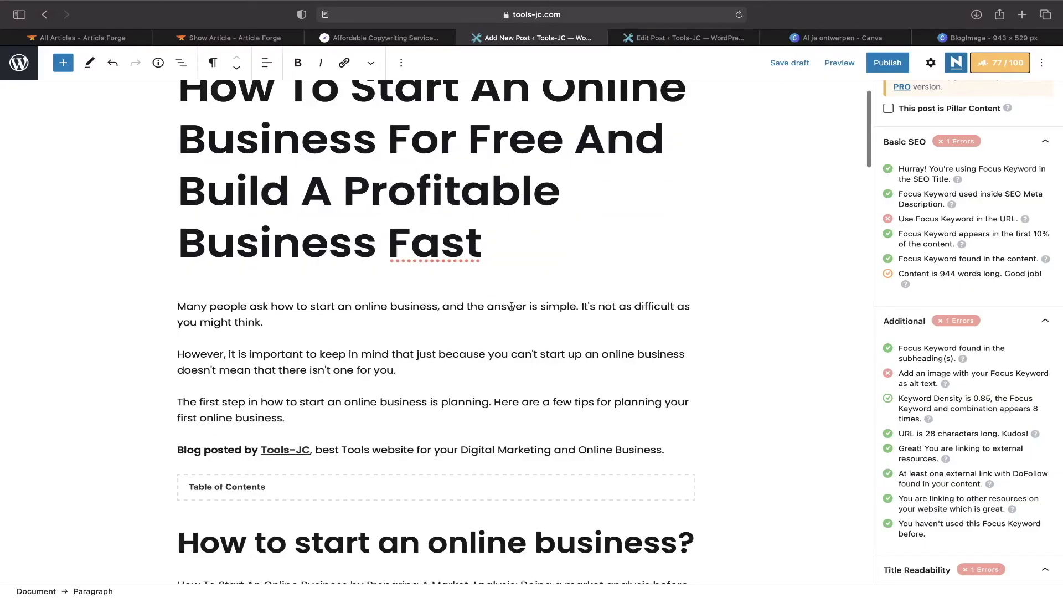
{"action": "left_click", "coordinate": [502, 233]}
{"action": "key", "text": "Return"}
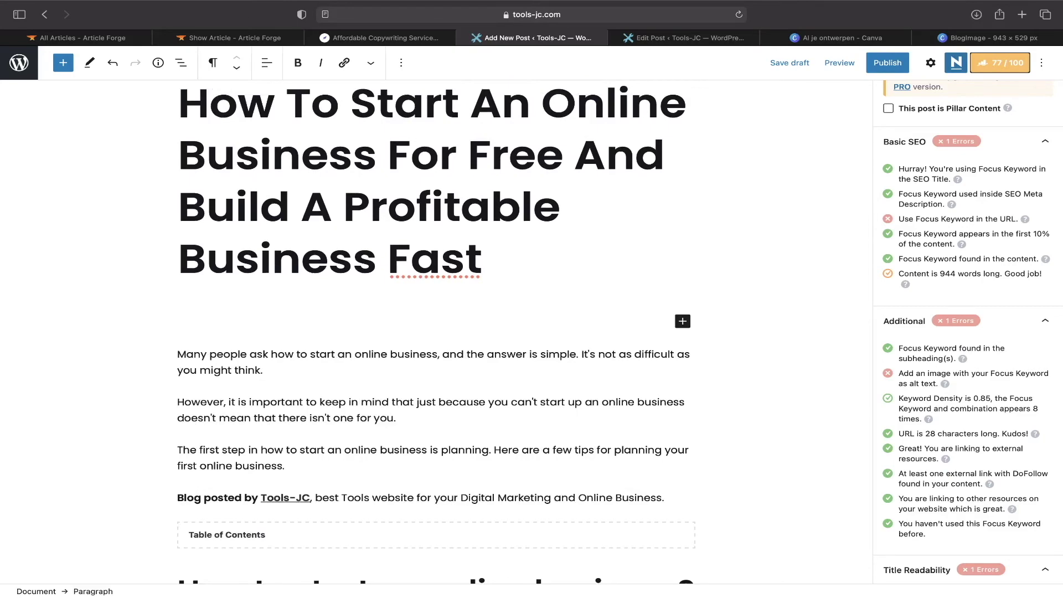
{"action": "left_click_drag", "start_coordinate": [367, 183], "coordinate": [293, 316]}
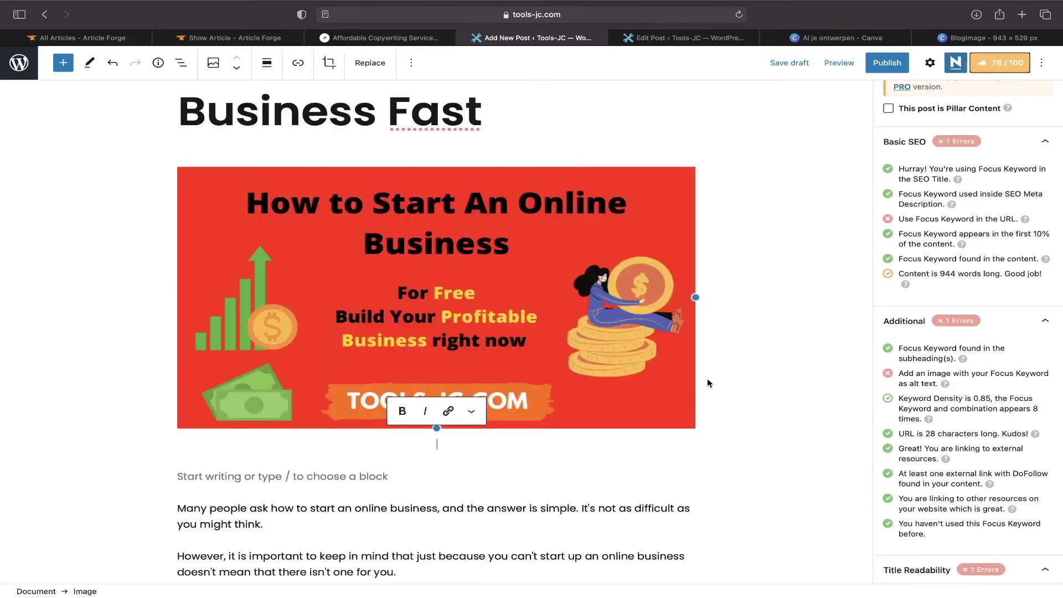
{"action": "type", "text": "How to start An Online Business"}
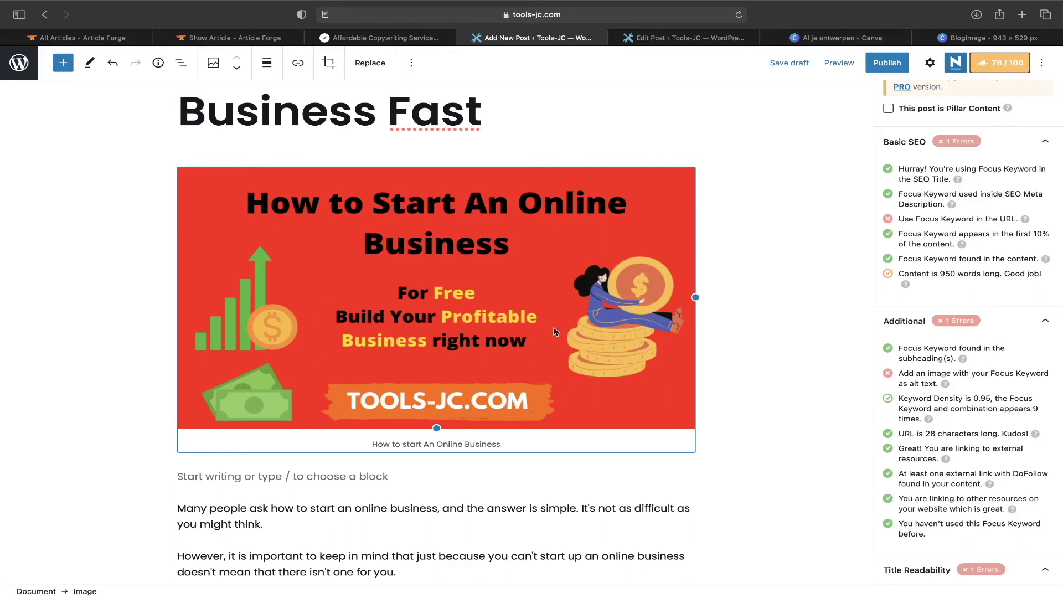
Step: Set the banner image's alt text to "how to start an online business"
{"action": "left_click", "coordinate": [929, 63]}
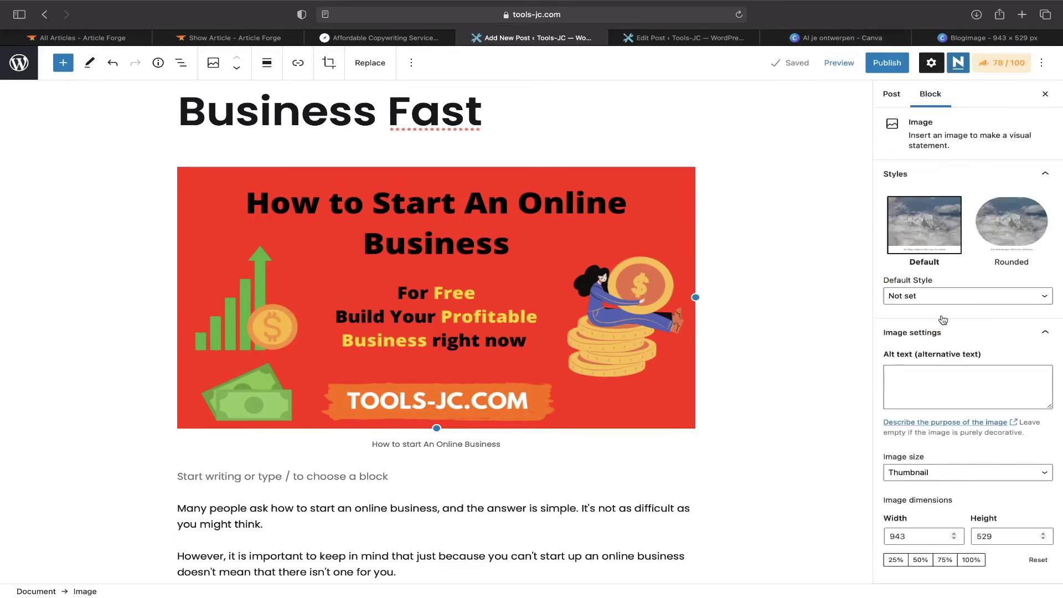
{"action": "left_click", "coordinate": [921, 375]}
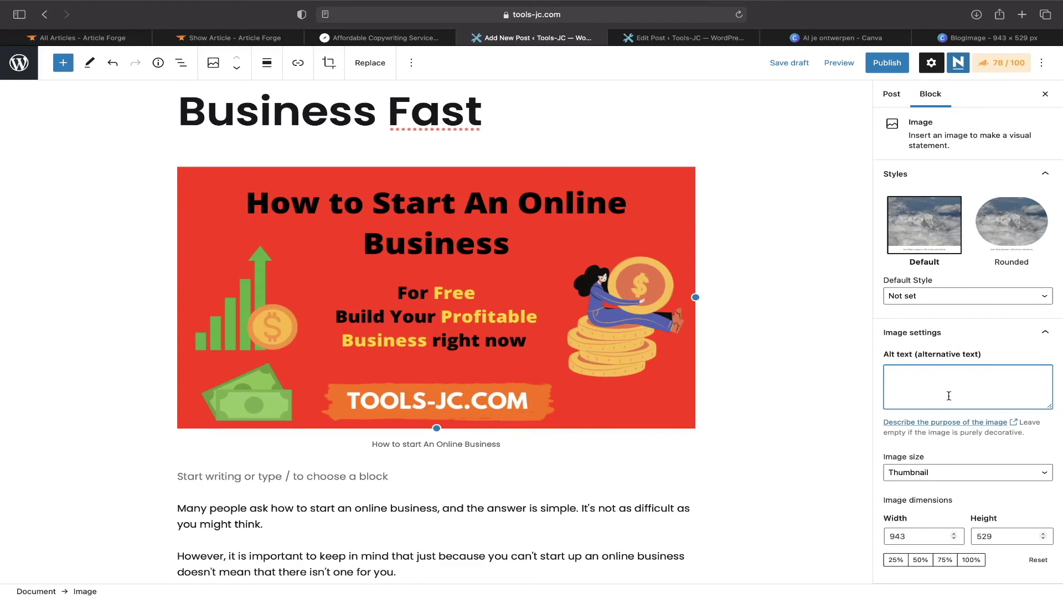
{"action": "type", "text": "how to start an online business"}
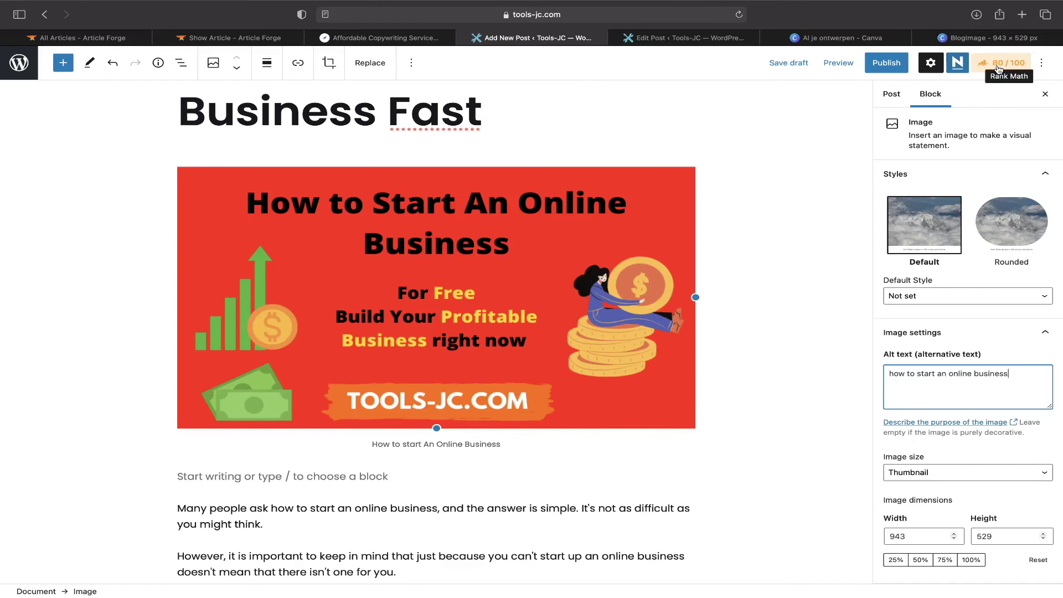
{"action": "left_click", "coordinate": [742, 348]}
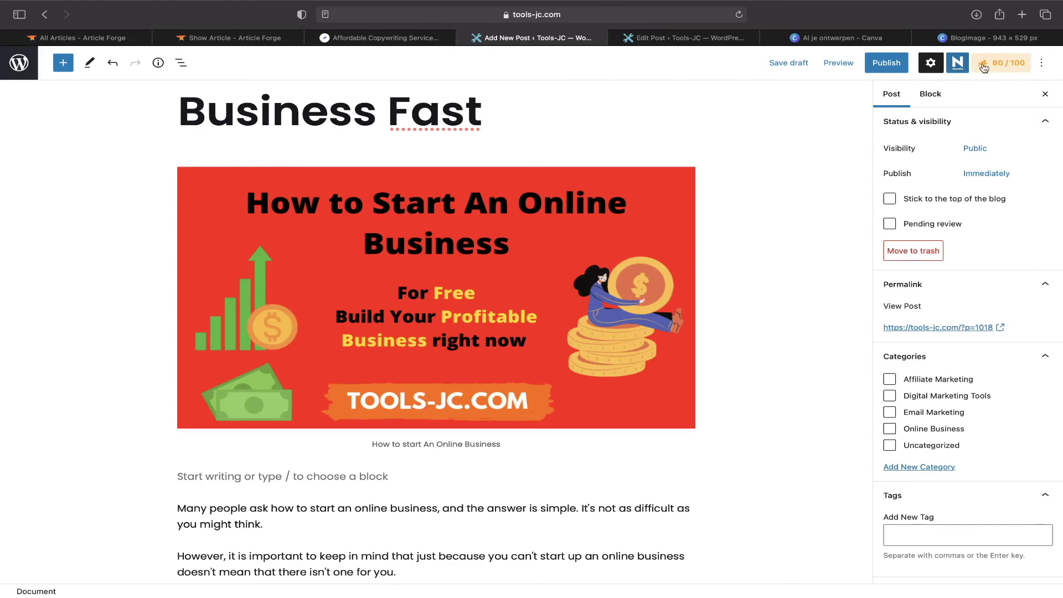
Step: Recheck the post's Rank Math score and its SEO and readability checks
{"action": "left_click", "coordinate": [1000, 63]}
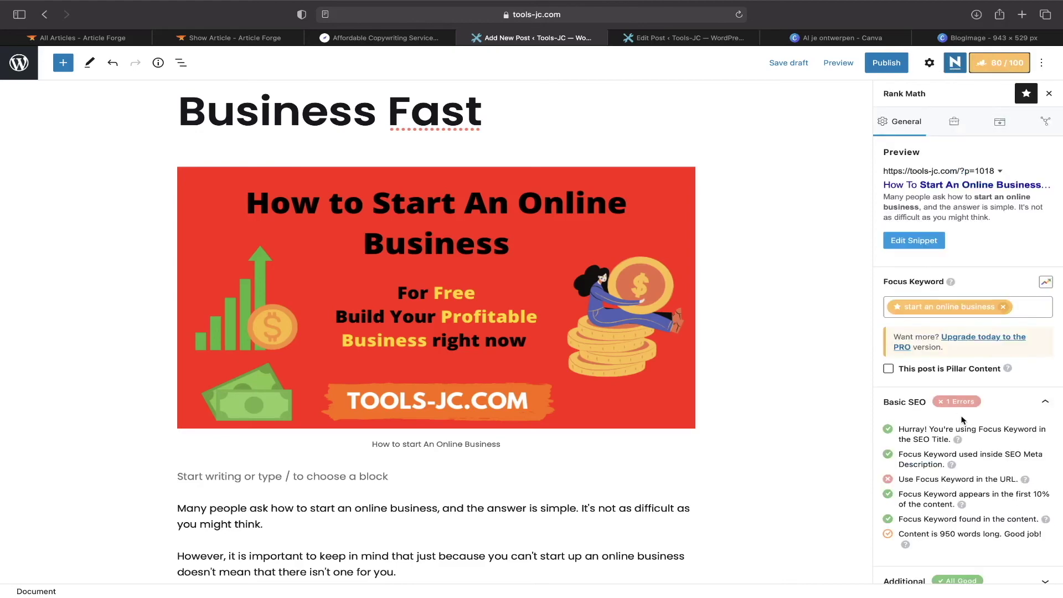
{"action": "scroll", "coordinate": [964, 420], "scroll_direction": "down", "scroll_amount": 5}
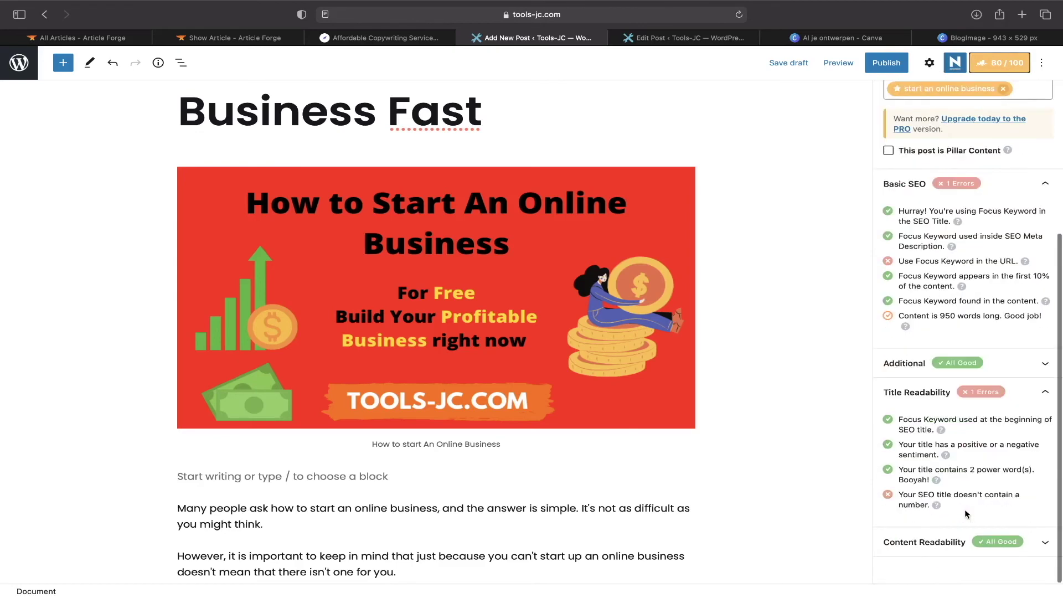
{"action": "scroll", "coordinate": [964, 504], "scroll_direction": "up", "scroll_amount": 5}
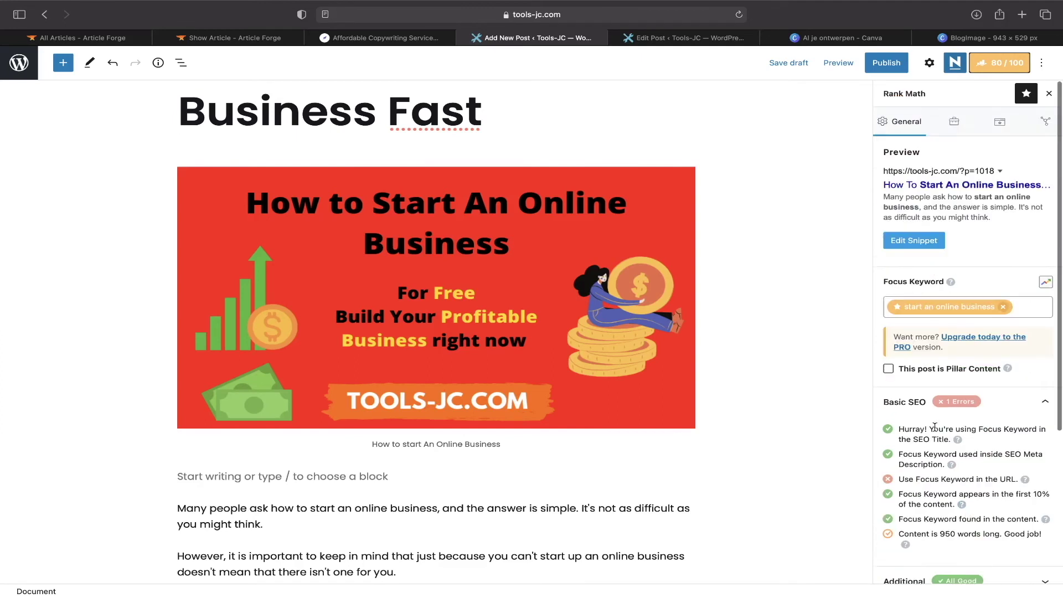
Step: Publish the post immediately with public visibility, without adding any tags
{"action": "left_click", "coordinate": [885, 65]}
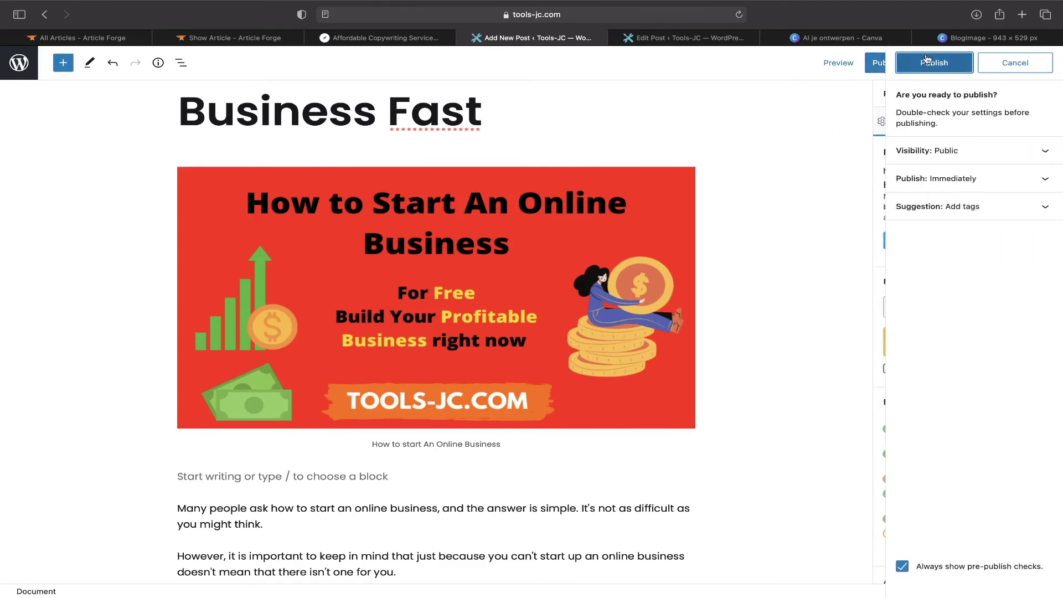
{"action": "left_click", "coordinate": [970, 208]}
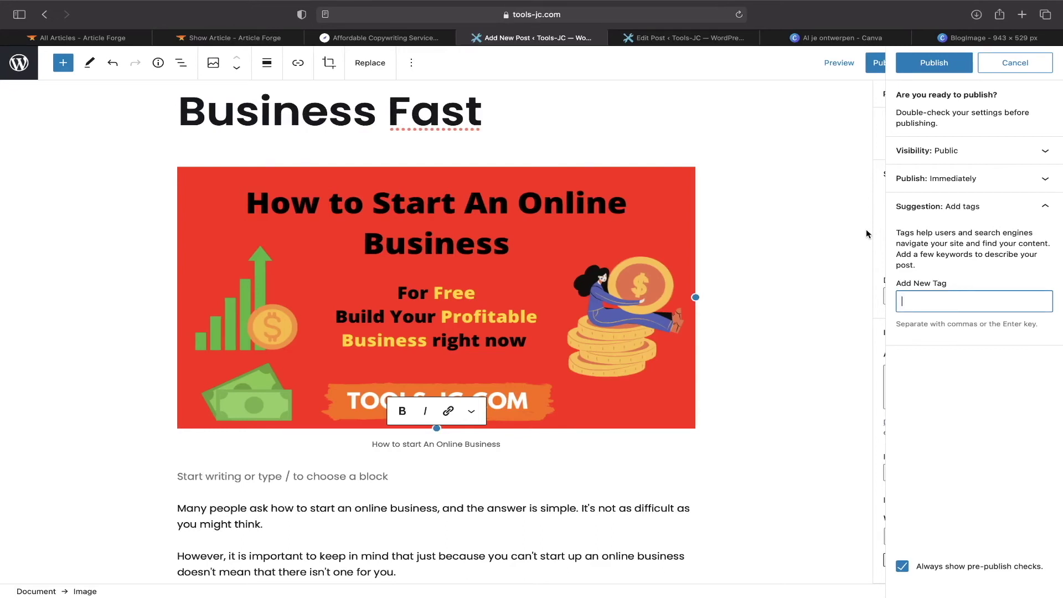
{"action": "left_click", "coordinate": [952, 64]}
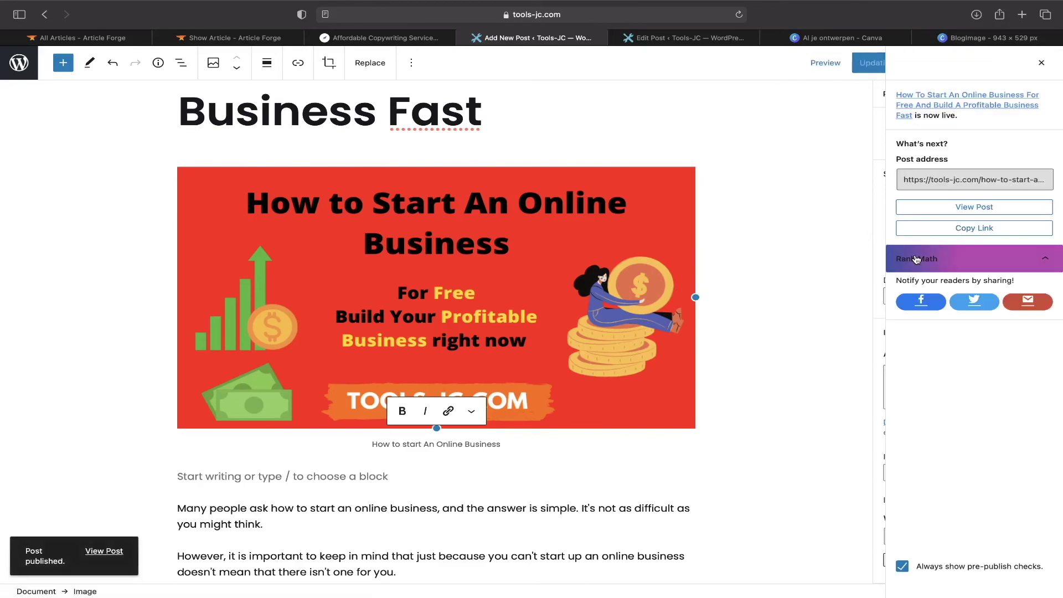
Step: View the published post on the site and collapse its table of contents
{"action": "left_click", "coordinate": [1001, 209]}
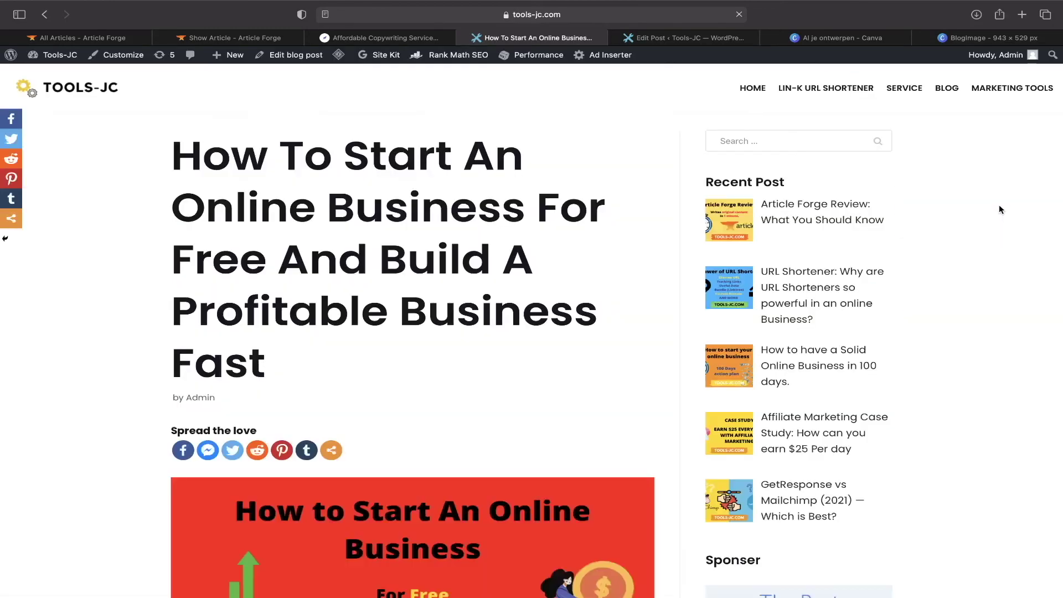
{"action": "scroll", "coordinate": [1000, 205], "scroll_direction": "down", "scroll_amount": 10}
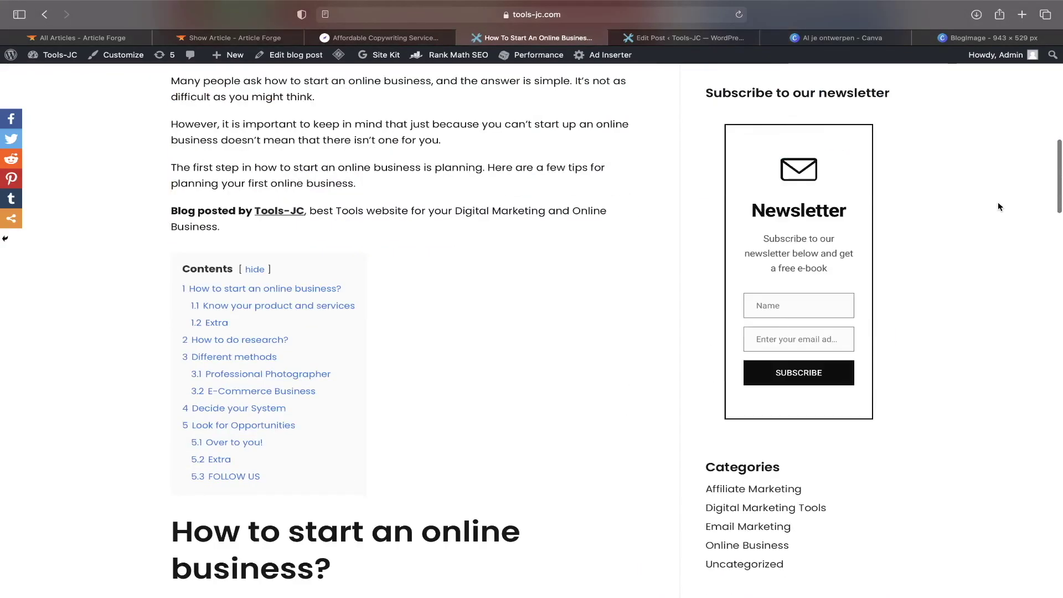
{"action": "left_click", "coordinate": [256, 269]}
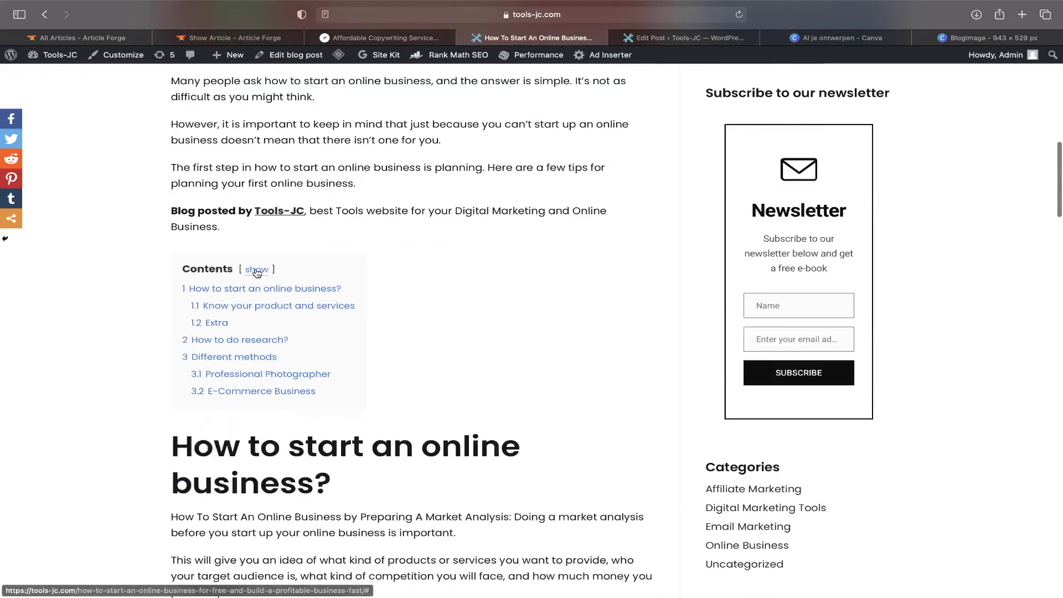
Step: Review the published article's sections, call-to-action blocks and newsletter forms from the introduction down to the follow links
{"action": "scroll", "coordinate": [474, 258], "scroll_direction": "down", "scroll_amount": 1}
{"action": "scroll", "coordinate": [472, 253], "scroll_direction": "down", "scroll_amount": 12}
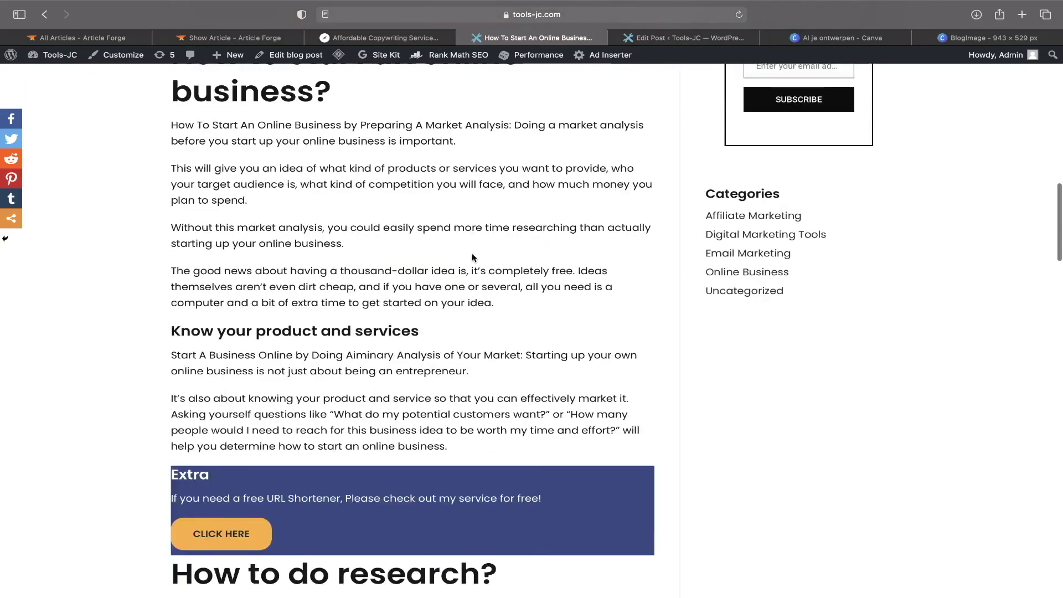
{"action": "scroll", "coordinate": [473, 253], "scroll_direction": "down", "scroll_amount": 8}
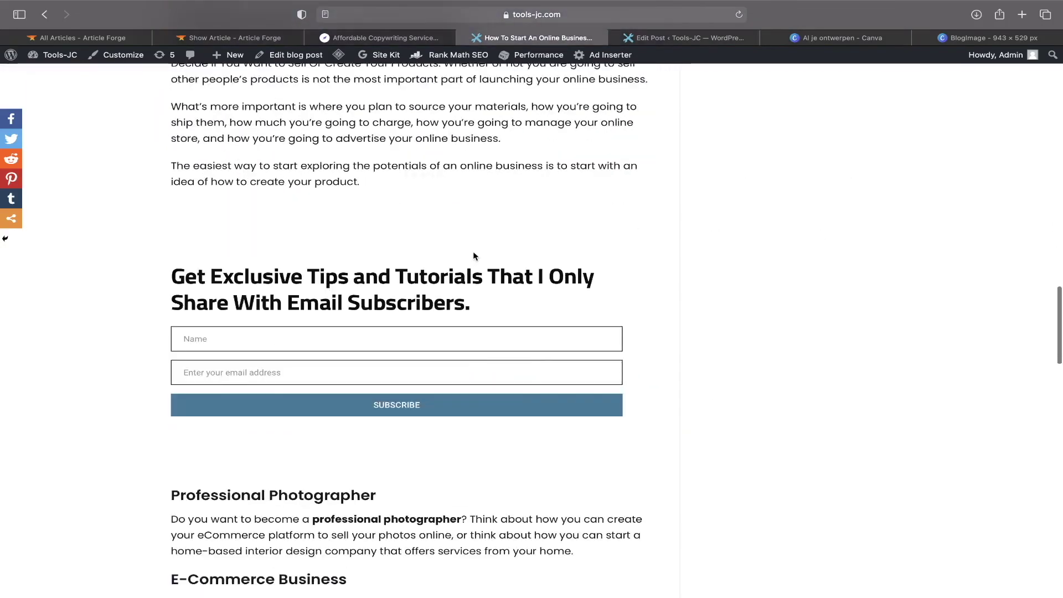
{"action": "scroll", "coordinate": [475, 257], "scroll_direction": "up", "scroll_amount": 6}
{"action": "scroll", "coordinate": [474, 257], "scroll_direction": "down", "scroll_amount": 2}
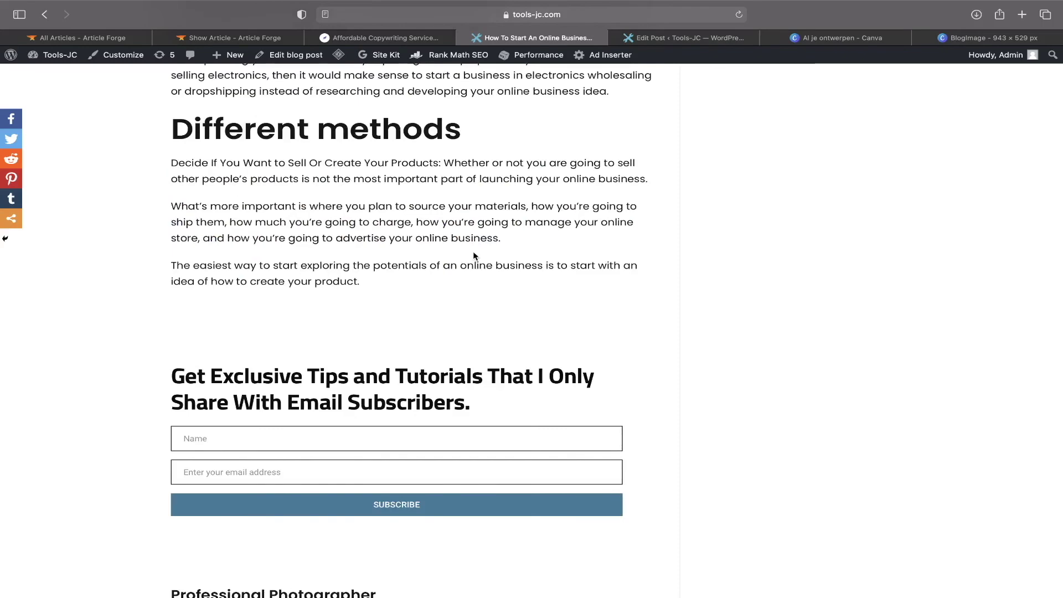
{"action": "scroll", "coordinate": [475, 256], "scroll_direction": "down", "scroll_amount": 3}
{"action": "scroll", "coordinate": [474, 253], "scroll_direction": "down", "scroll_amount": 3}
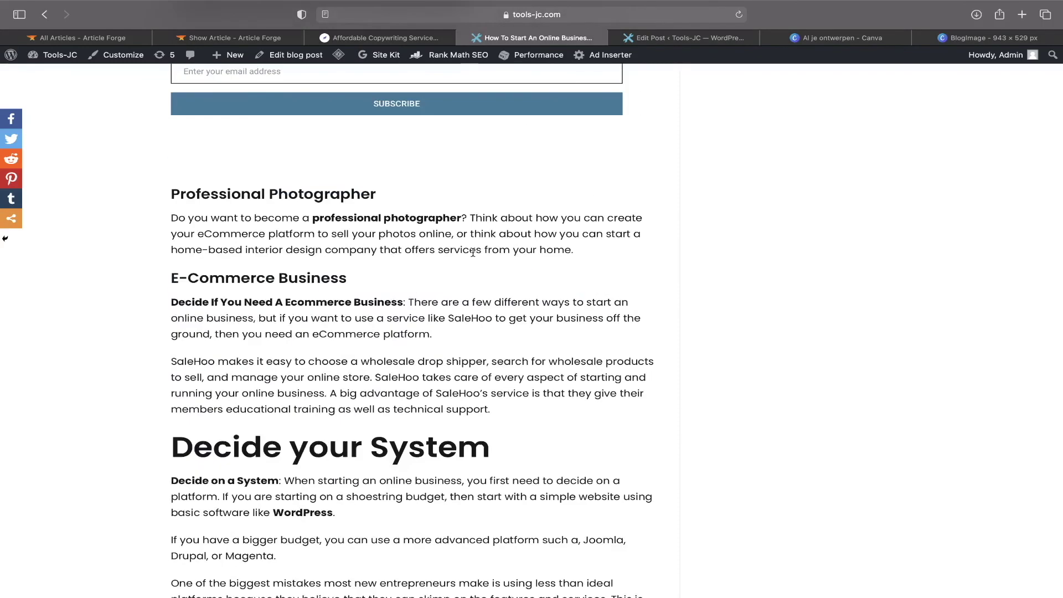
{"action": "scroll", "coordinate": [473, 252], "scroll_direction": "down", "scroll_amount": 3}
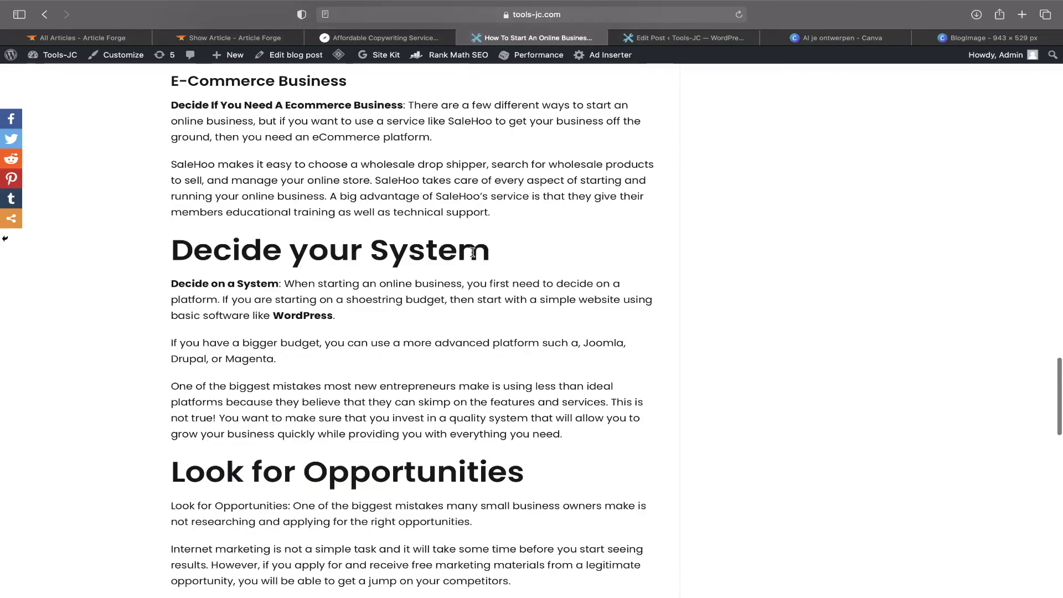
{"action": "scroll", "coordinate": [472, 252], "scroll_direction": "down", "scroll_amount": 7}
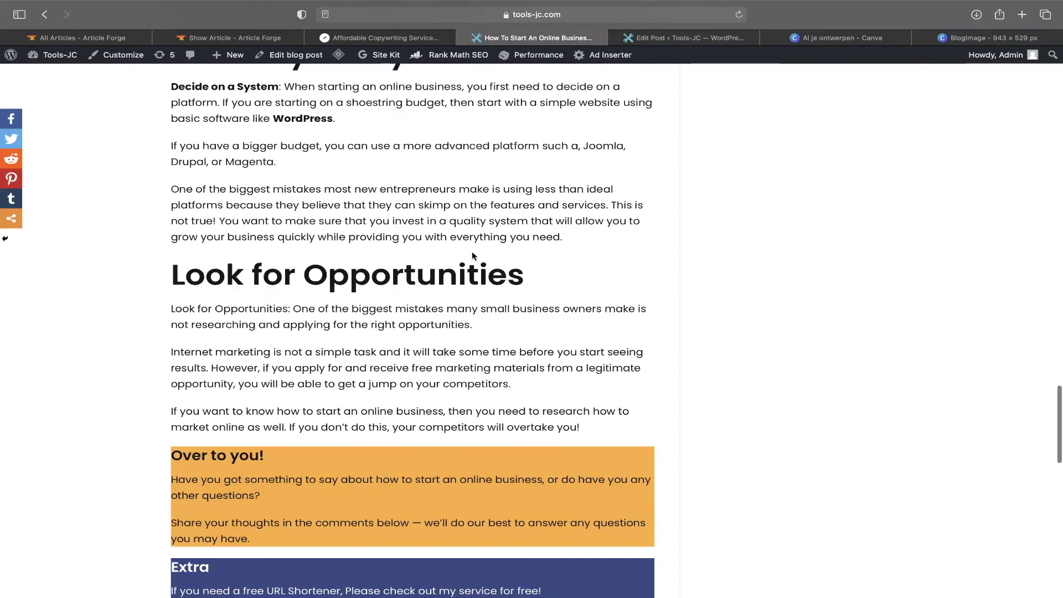
{"action": "scroll", "coordinate": [473, 253], "scroll_direction": "down", "scroll_amount": 3}
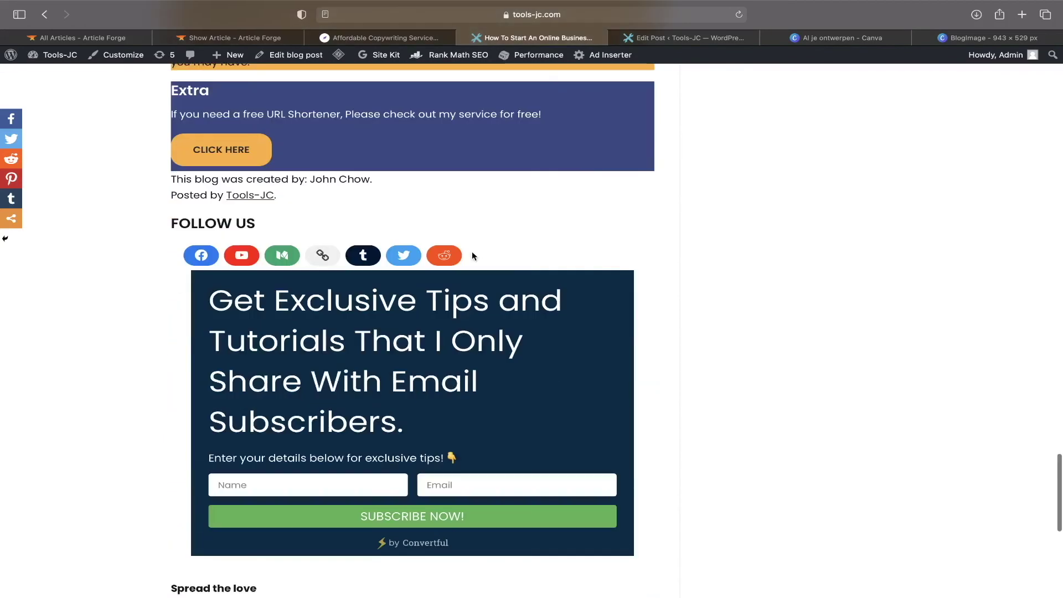
{"action": "scroll", "coordinate": [472, 253], "scroll_direction": "up", "scroll_amount": 7}
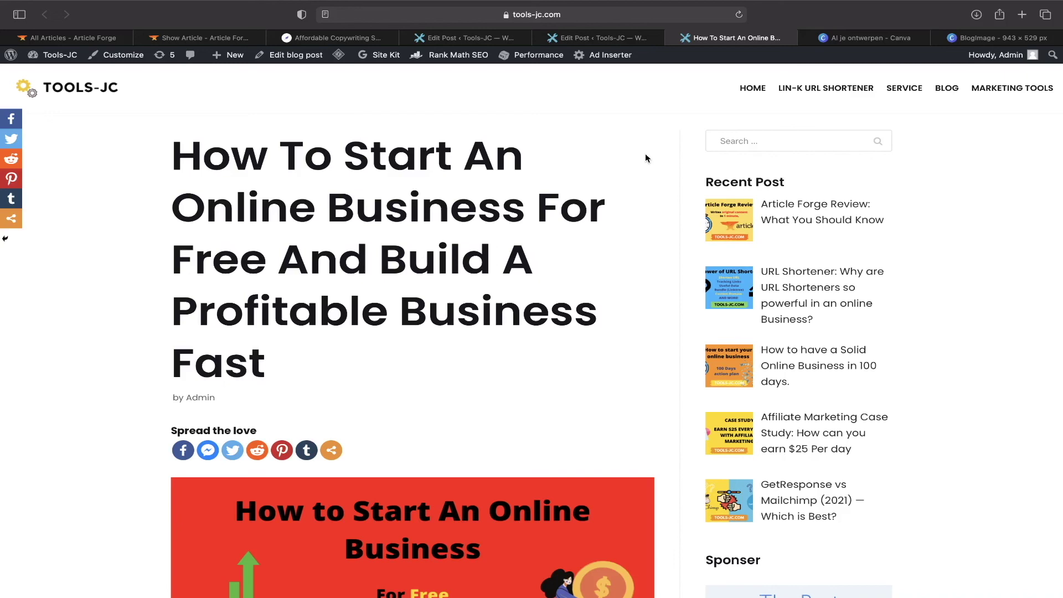
Step: Open the Lin-K URL Shortener site and examine its dashboard and the Tracking Pixels provider options
{"action": "left_click", "coordinate": [828, 92]}
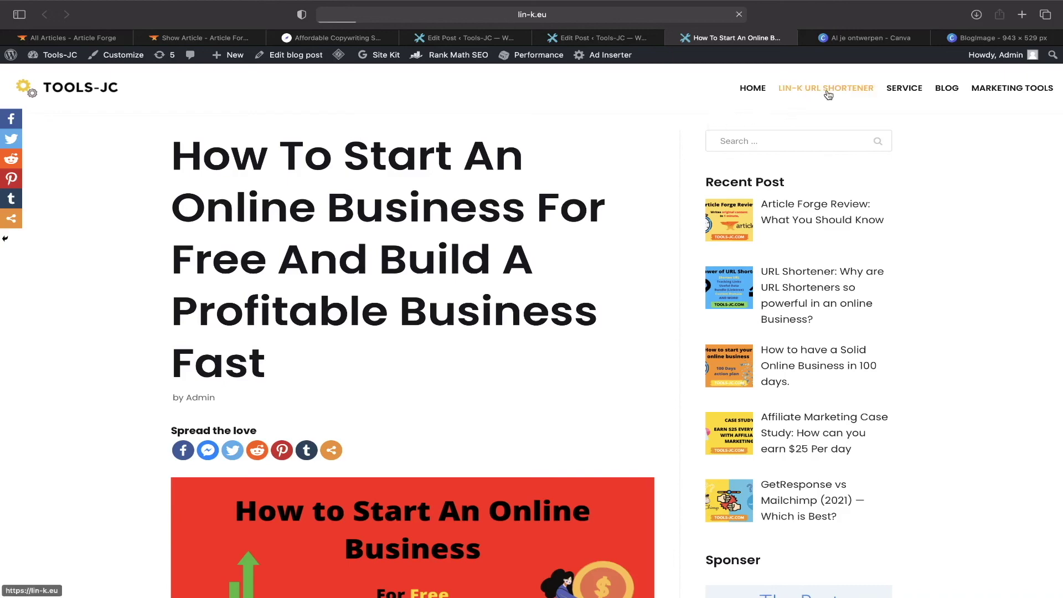
{"action": "scroll", "coordinate": [750, 214], "scroll_direction": "down", "scroll_amount": 7}
{"action": "scroll", "coordinate": [750, 214], "scroll_direction": "up", "scroll_amount": 7}
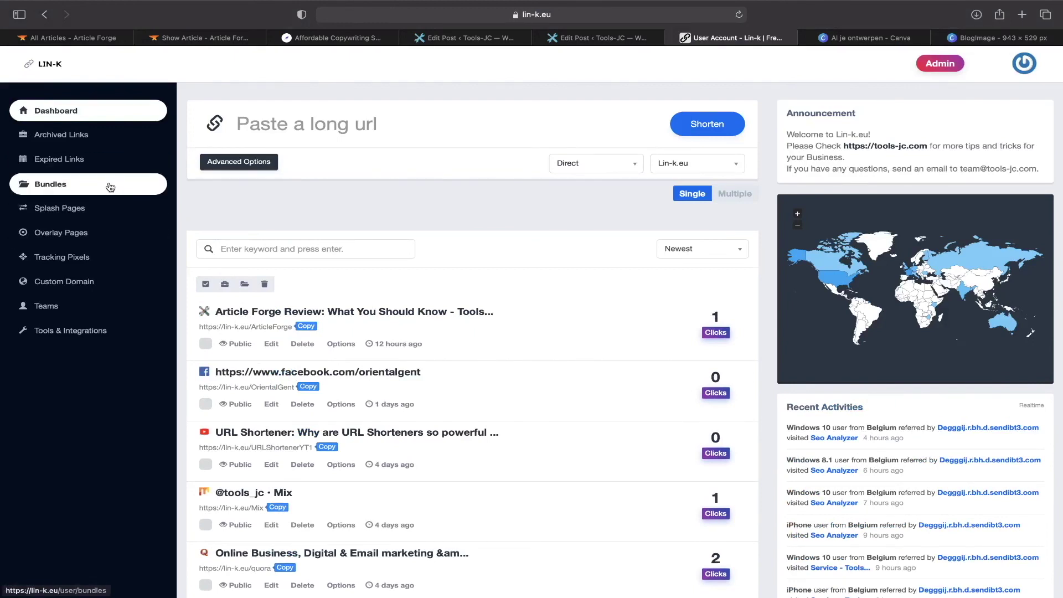
{"action": "left_click", "coordinate": [136, 262]}
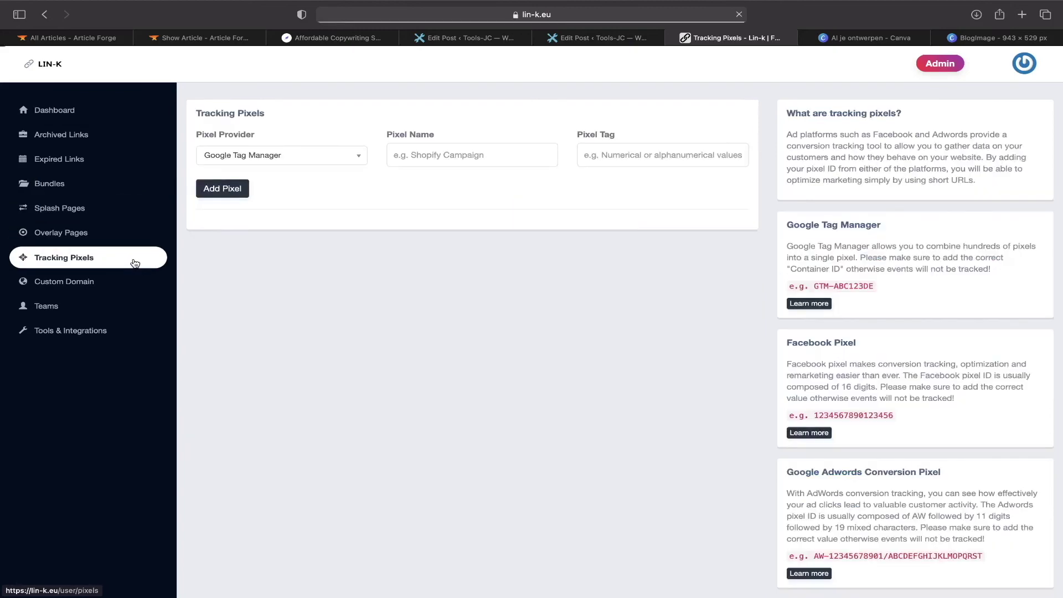
{"action": "left_click", "coordinate": [292, 155]}
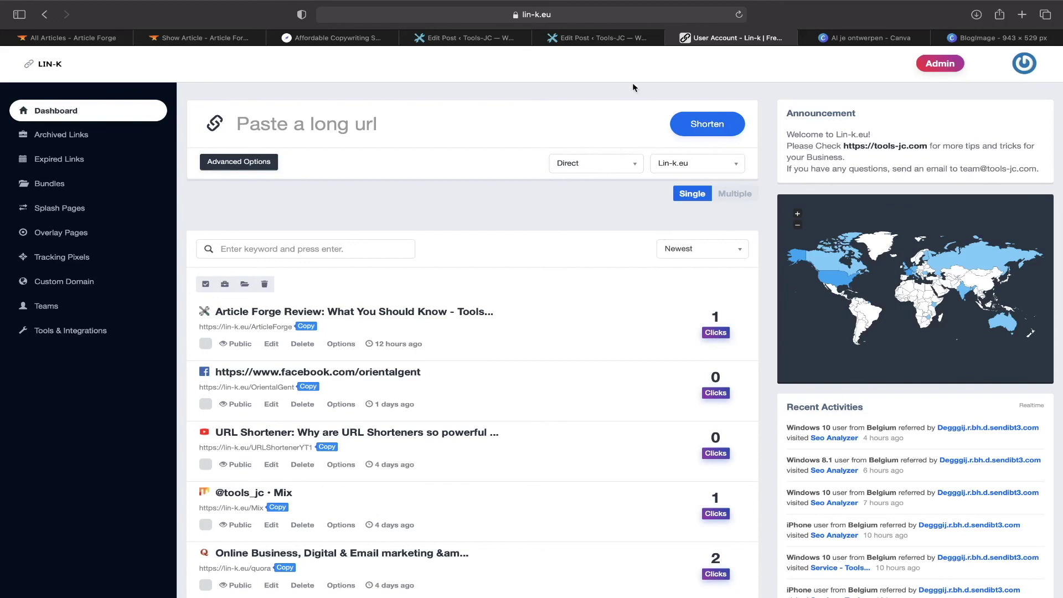
Step: Return to the WordPress editor with the Article Forge review post and view its closing blocks
{"action": "left_click", "coordinate": [631, 44]}
{"action": "left_click", "coordinate": [775, 368]}
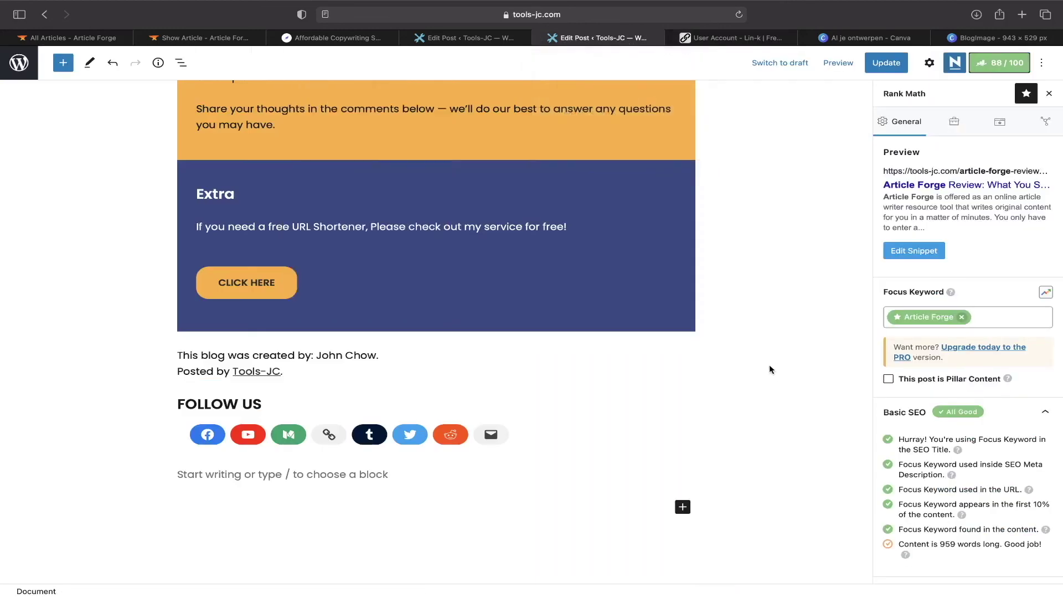